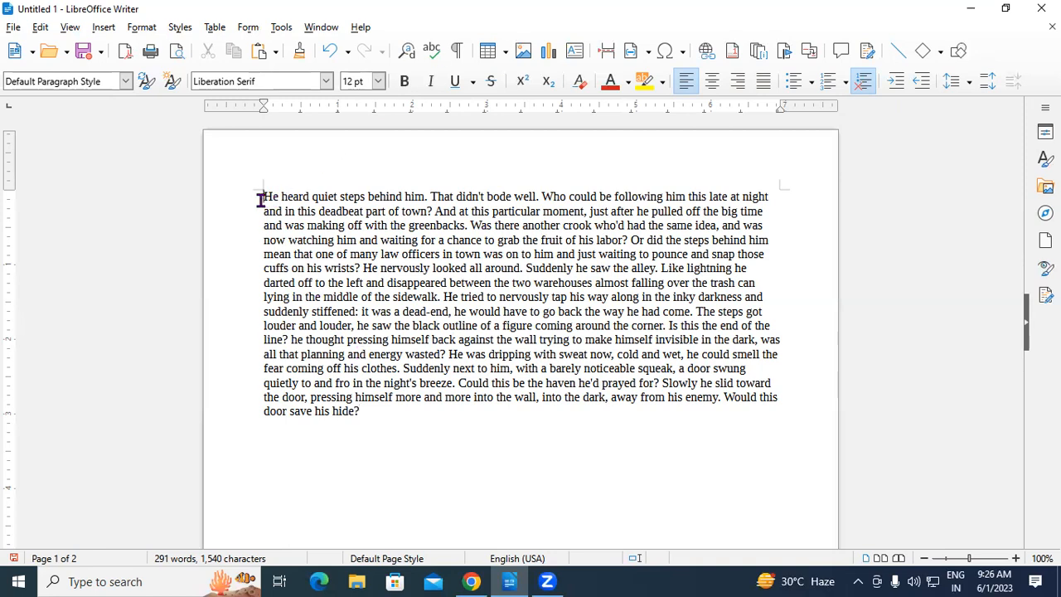
- Insert the line "Computer" above the opening paragraph, leaving a blank line between them
key(Return)
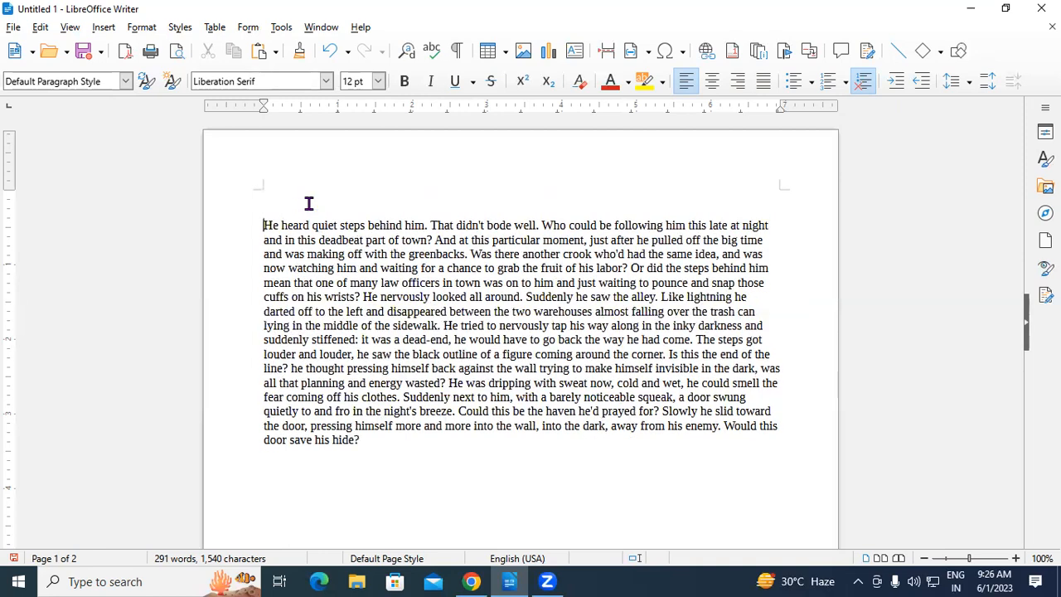
key(Return)
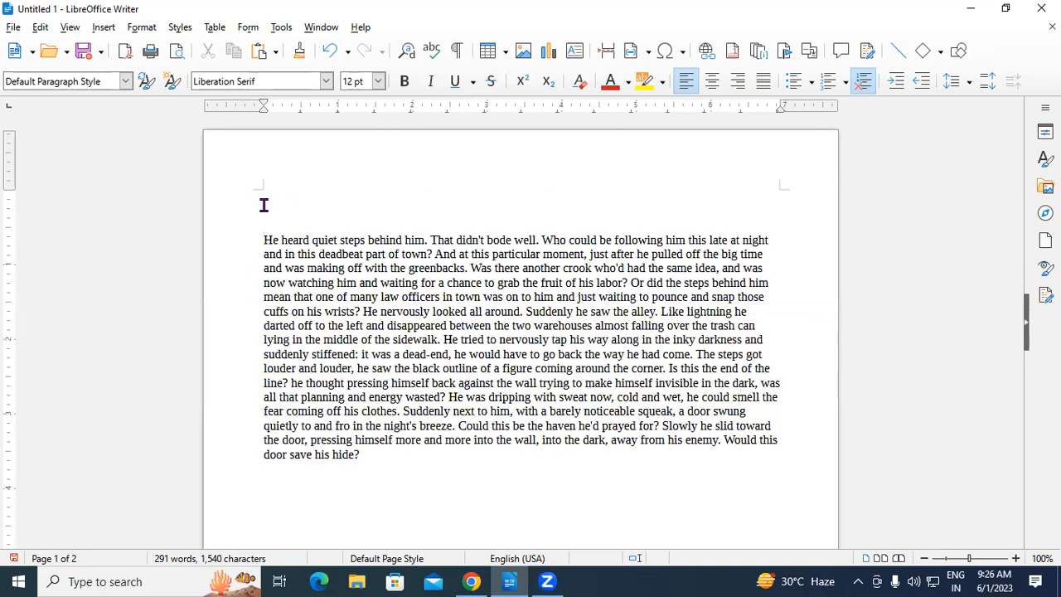
click(290, 213)
text(Computer)
drag(262, 211, 315, 210)
click(317, 207)
click(315, 211)
click(263, 210)
click(124, 81)
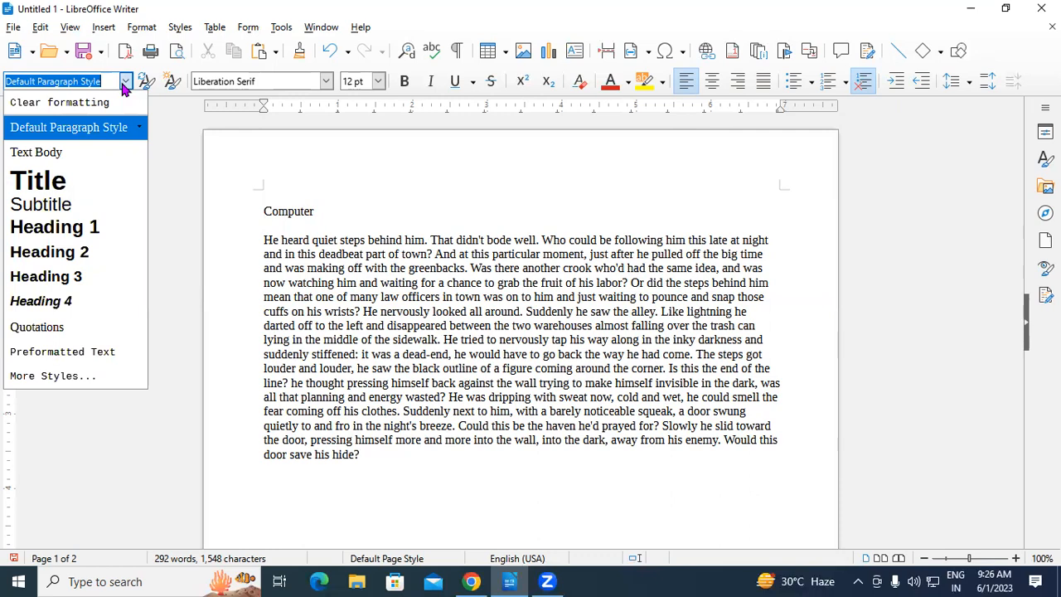
click(318, 218)
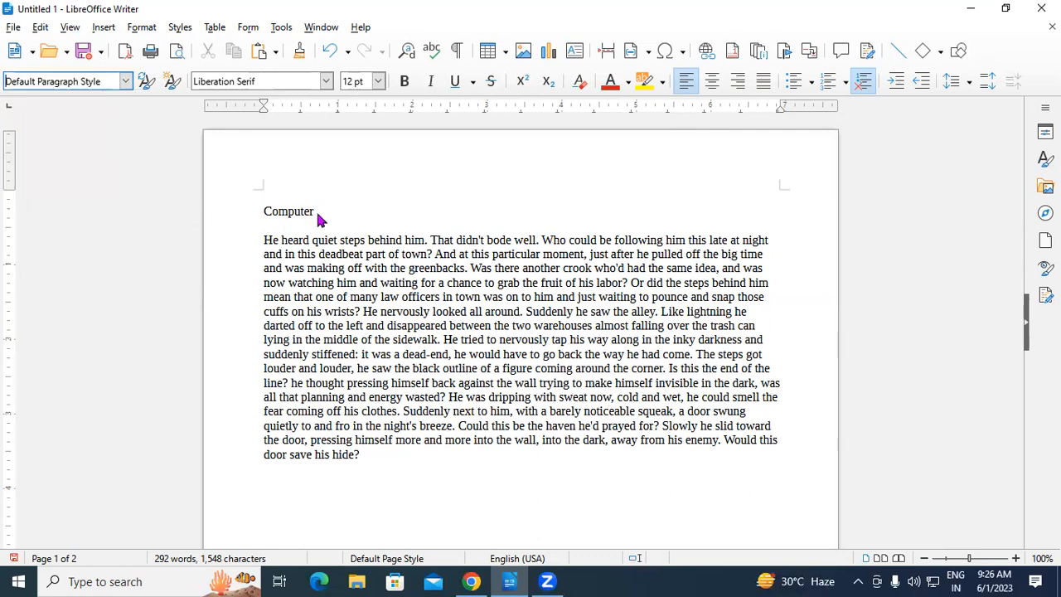
- Try the Title paragraph style on the "Computer" line and undo it
drag(315, 213, 249, 205)
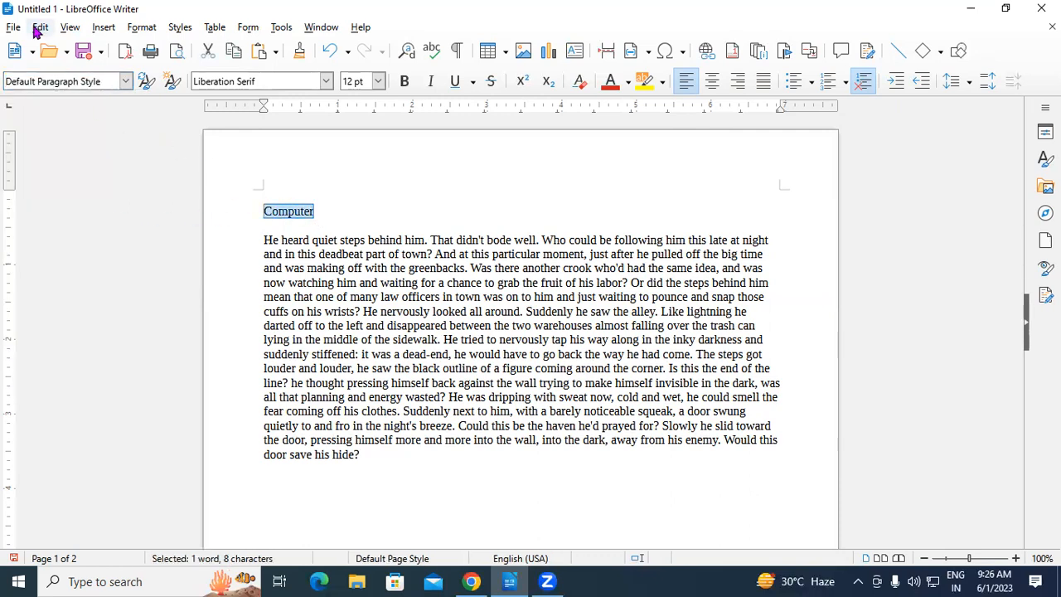
click(124, 81)
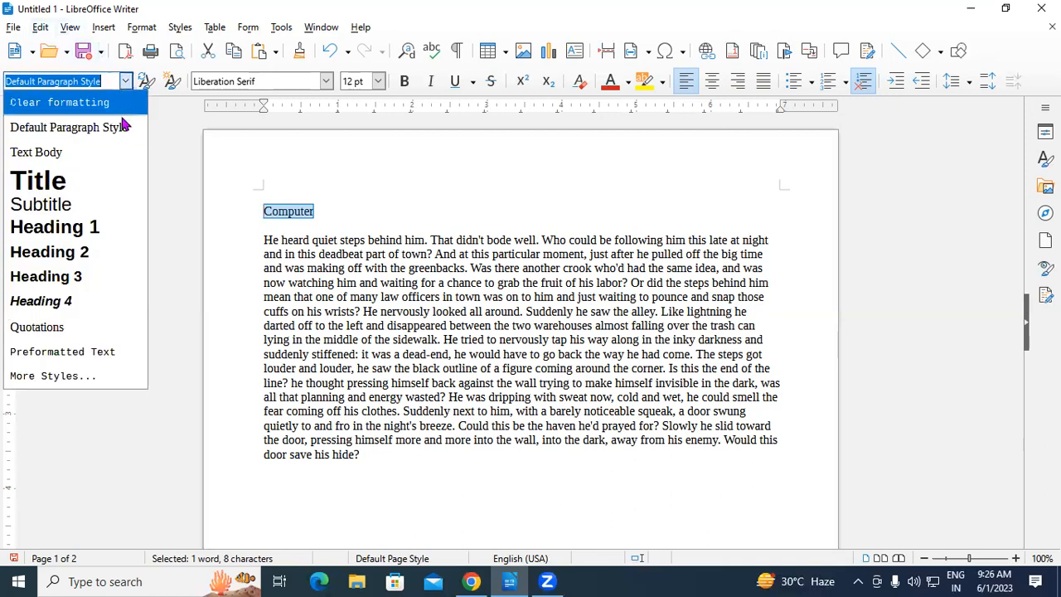
click(77, 190)
click(608, 258)
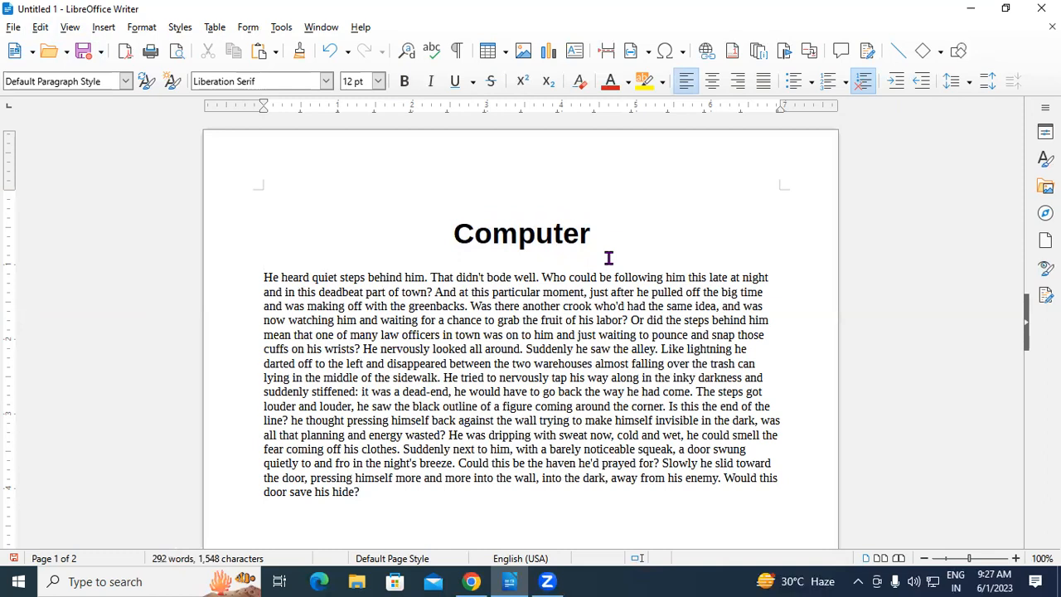
key(ctrl+z)
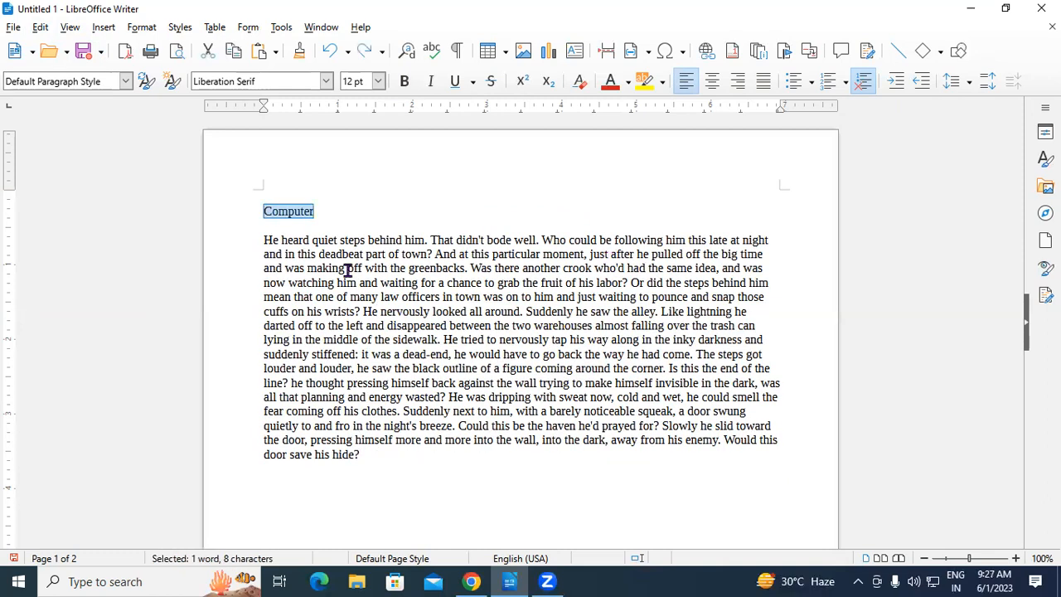
- Apply the Heading 1 paragraph style to the "Computer" line
click(125, 81)
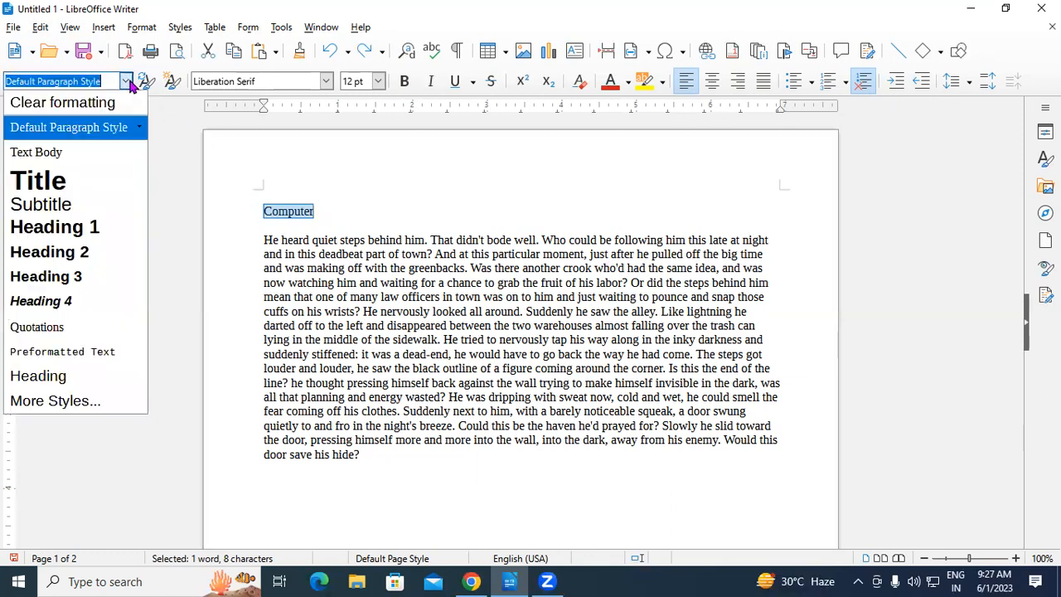
click(103, 229)
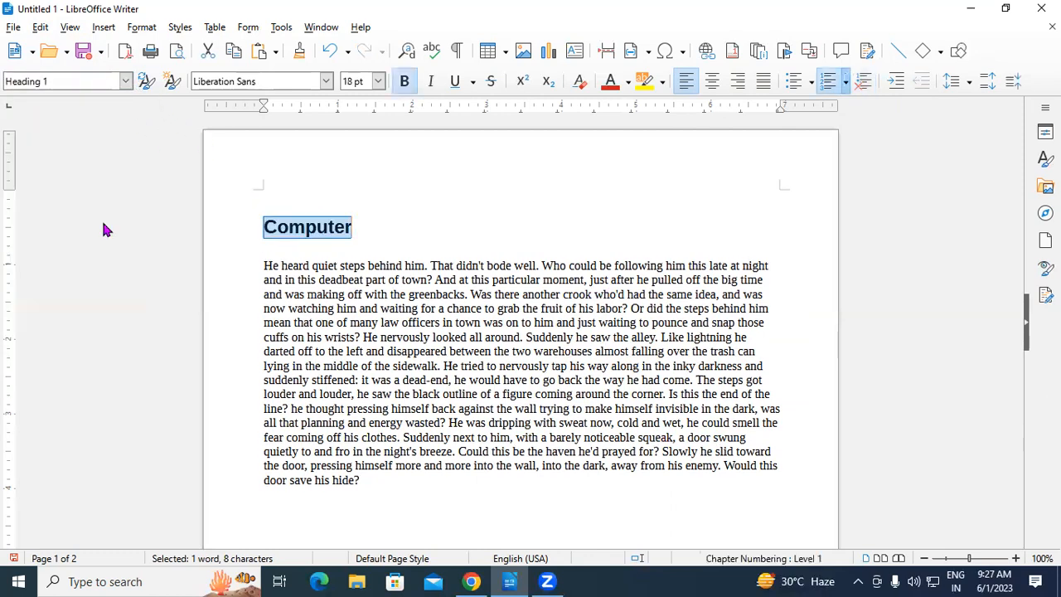
- Split the paragraph after "Like lightning he" and insert the line "Operating System" between the two parts
scroll(386, 374, down, 1)
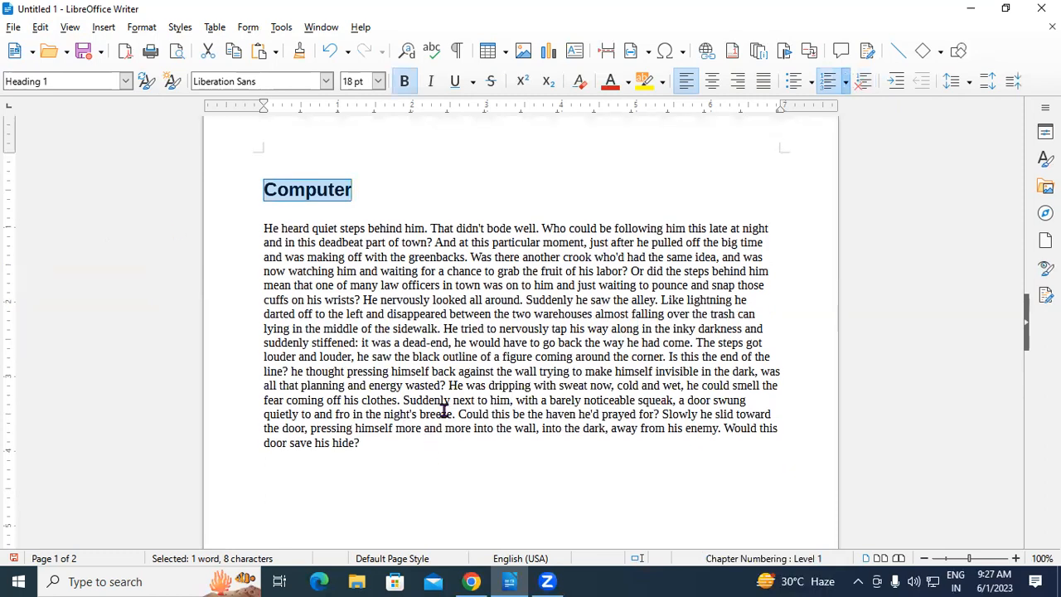
click(761, 303)
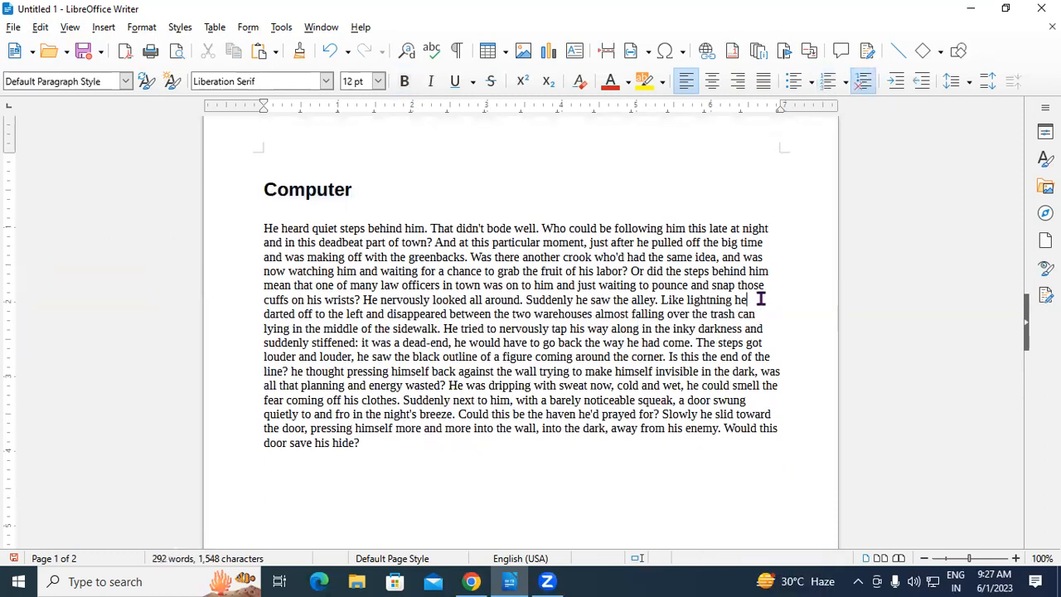
key(Return)
key(Return)
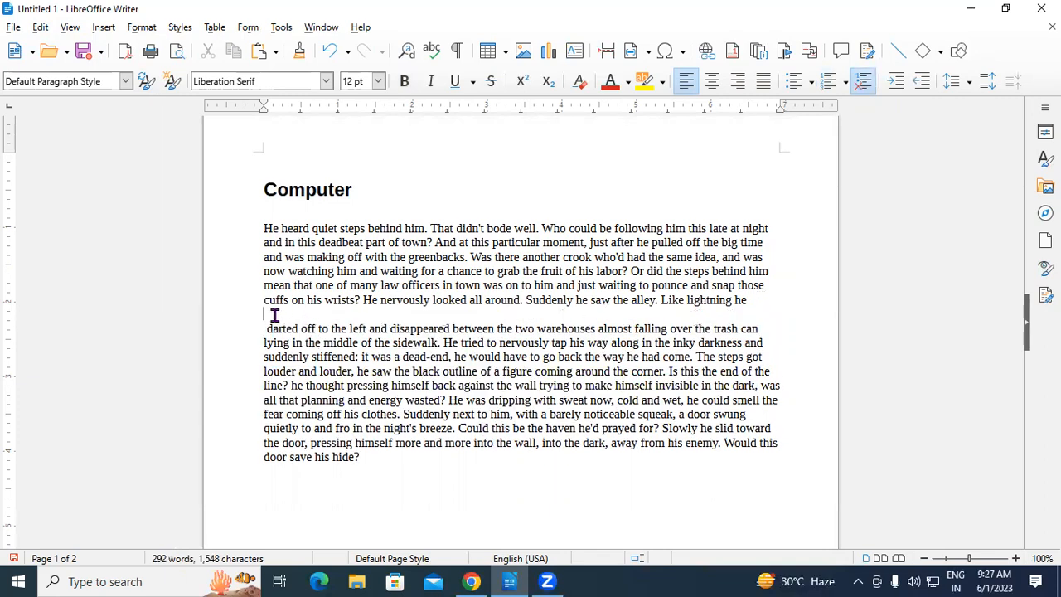
text(Operating System)
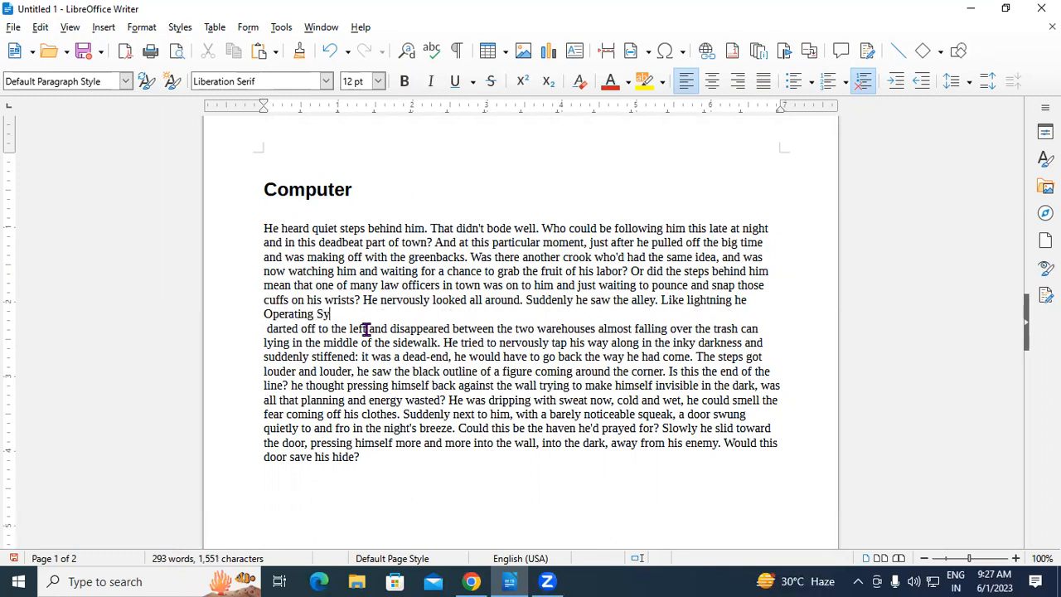
- Apply the Heading 2 paragraph style to the "Operating System" line
drag(354, 314, 264, 318)
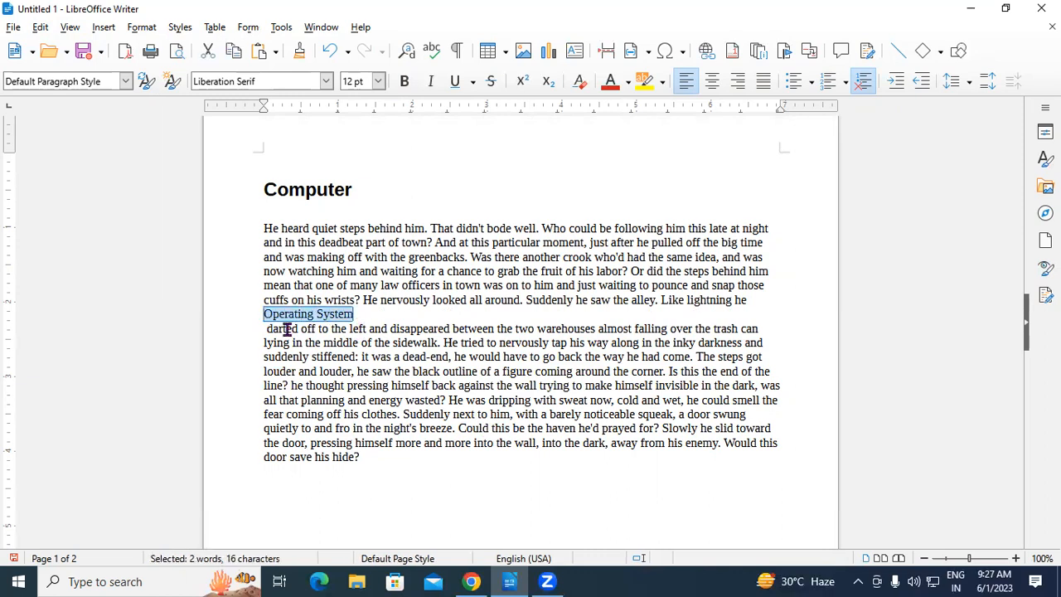
click(124, 83)
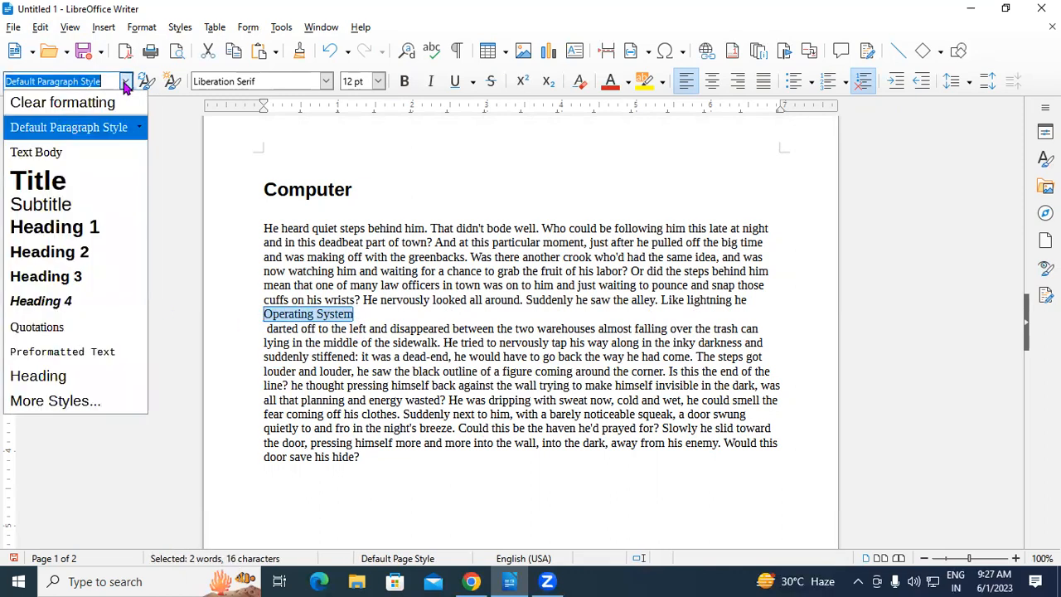
click(84, 260)
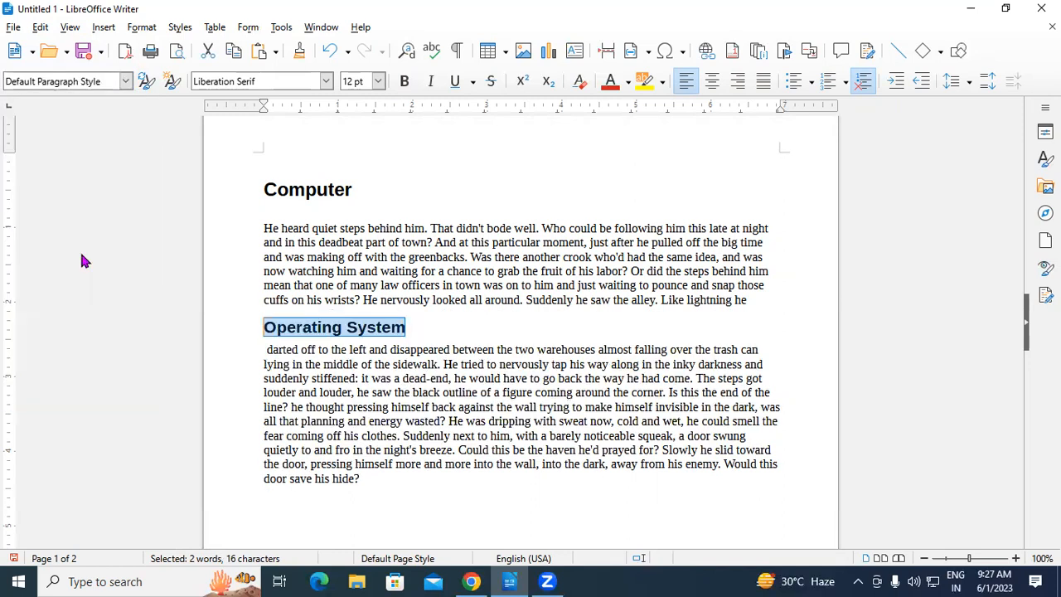
click(440, 335)
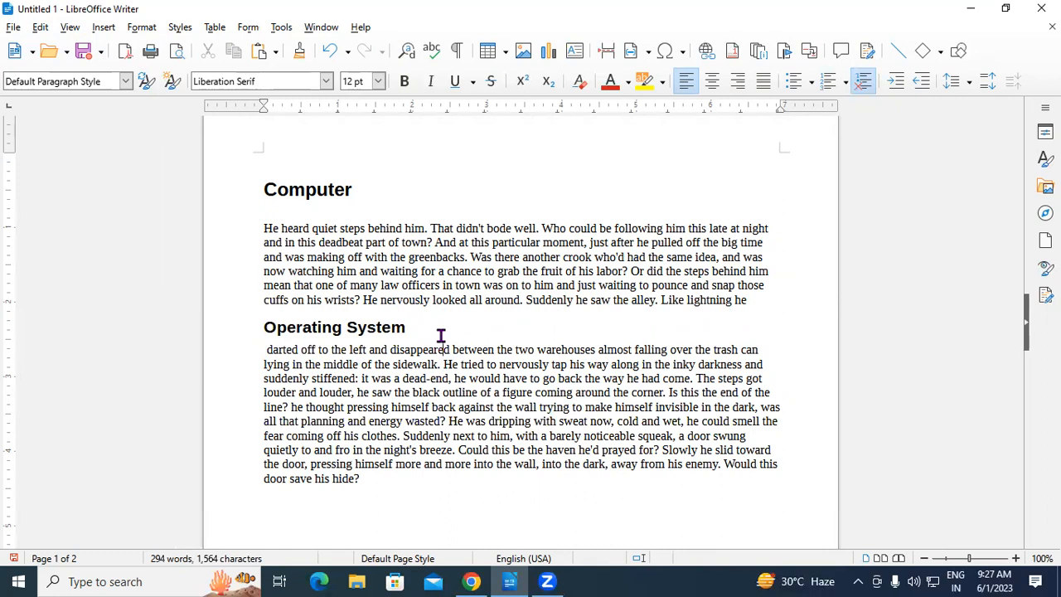
drag(379, 493, 385, 452)
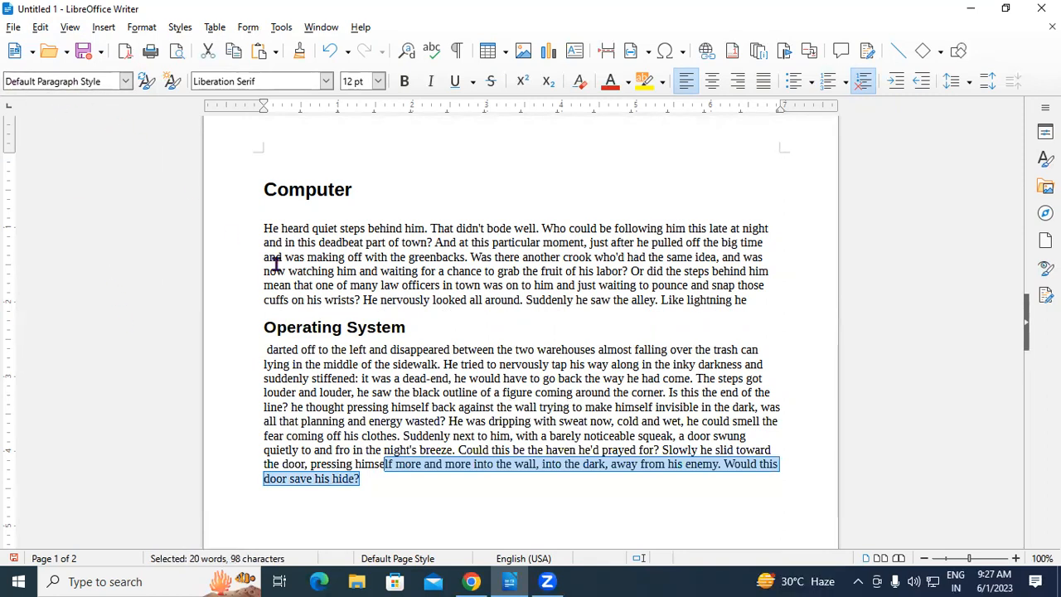
click(427, 327)
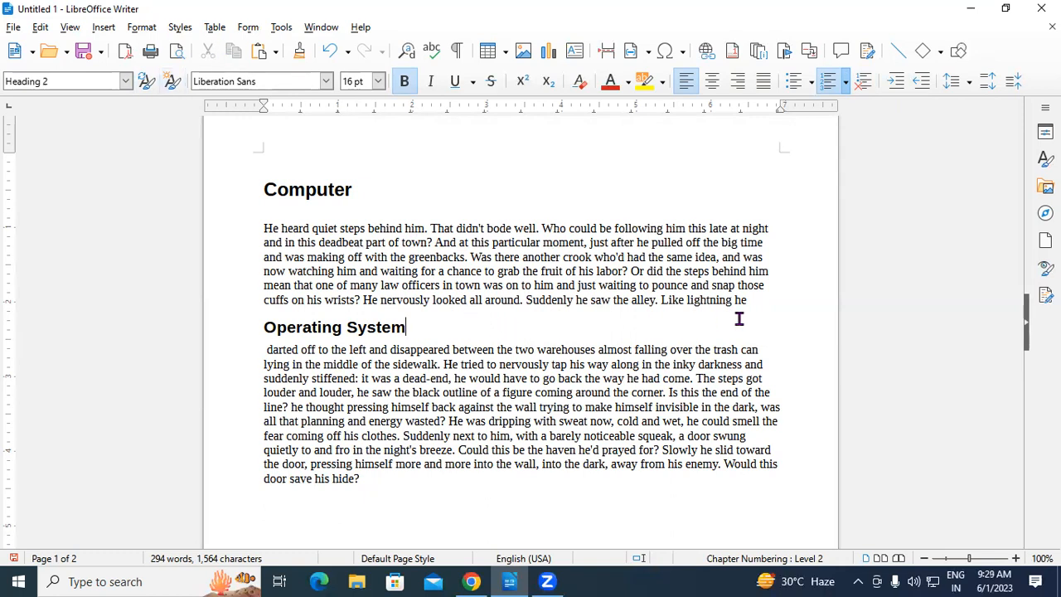
click(635, 278)
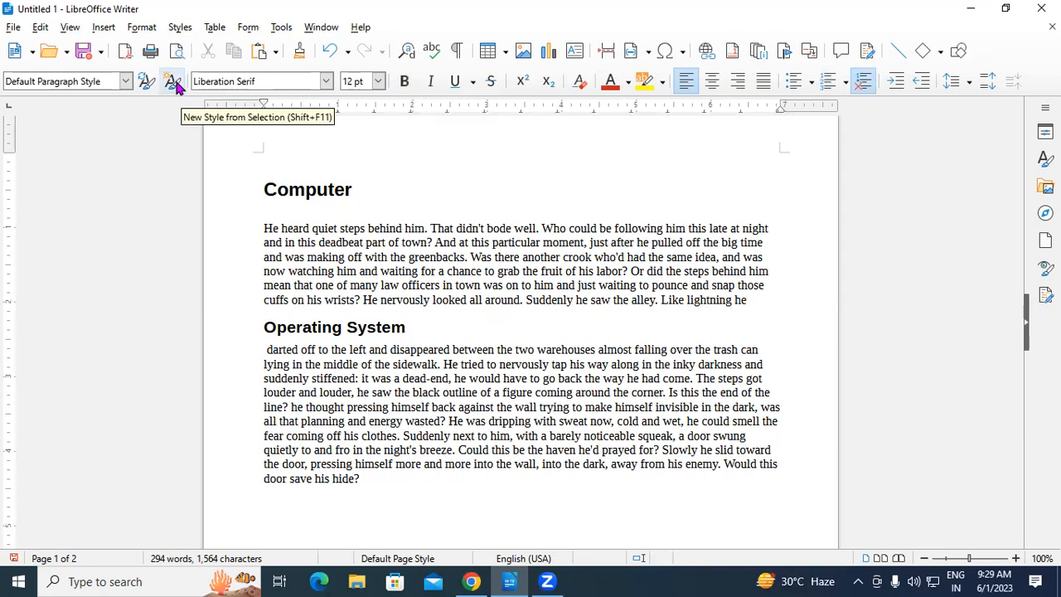
- Open the New Style from Selection dialog for the "Operating System" heading and close it without creating a style
click(417, 327)
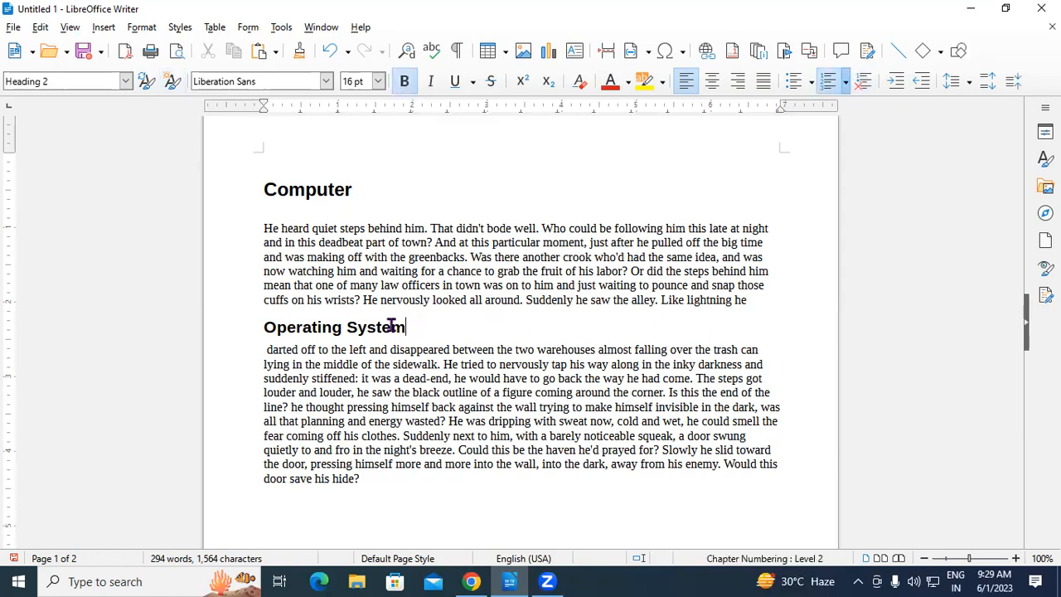
drag(407, 327, 229, 327)
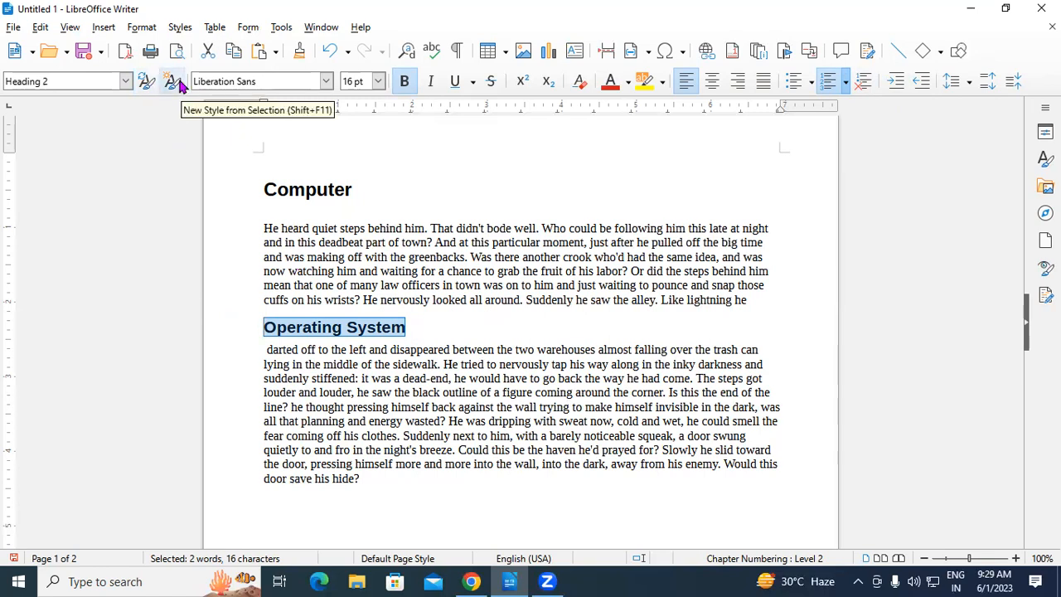
click(173, 81)
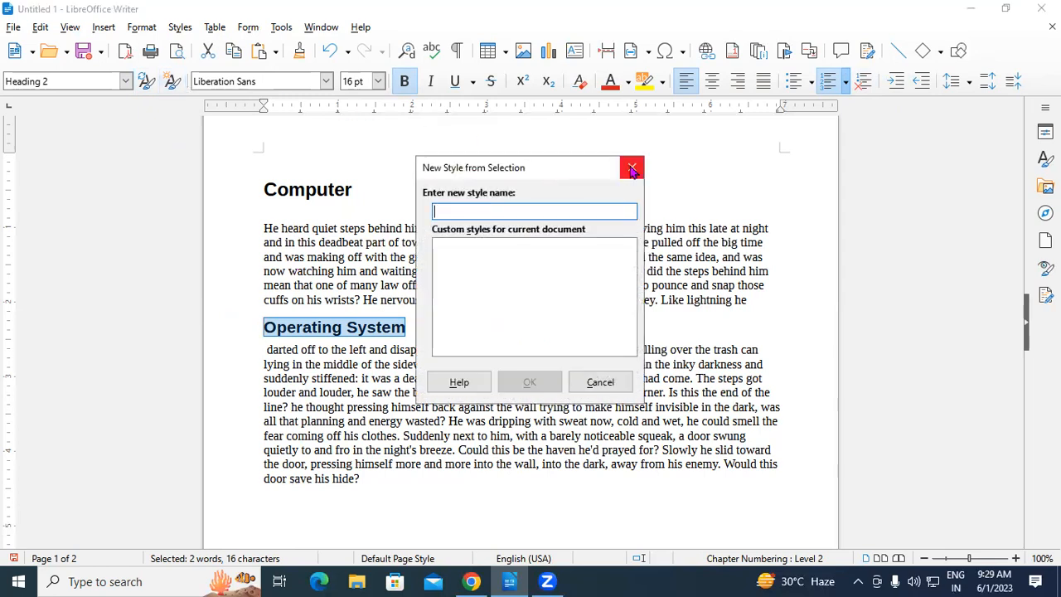
click(631, 170)
click(443, 406)
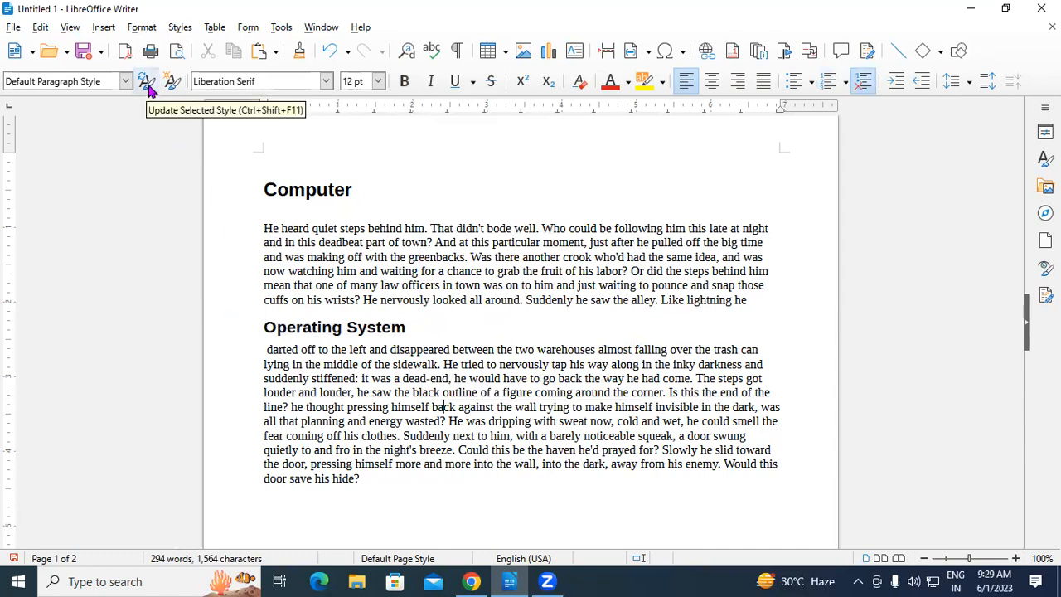
drag(421, 407, 265, 379)
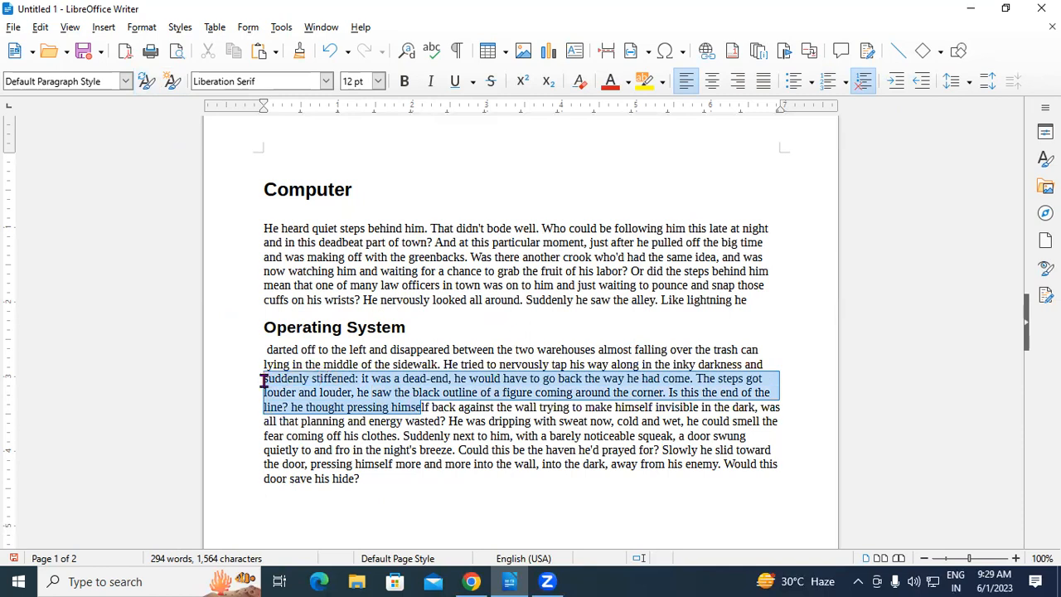
click(352, 410)
drag(452, 350, 260, 354)
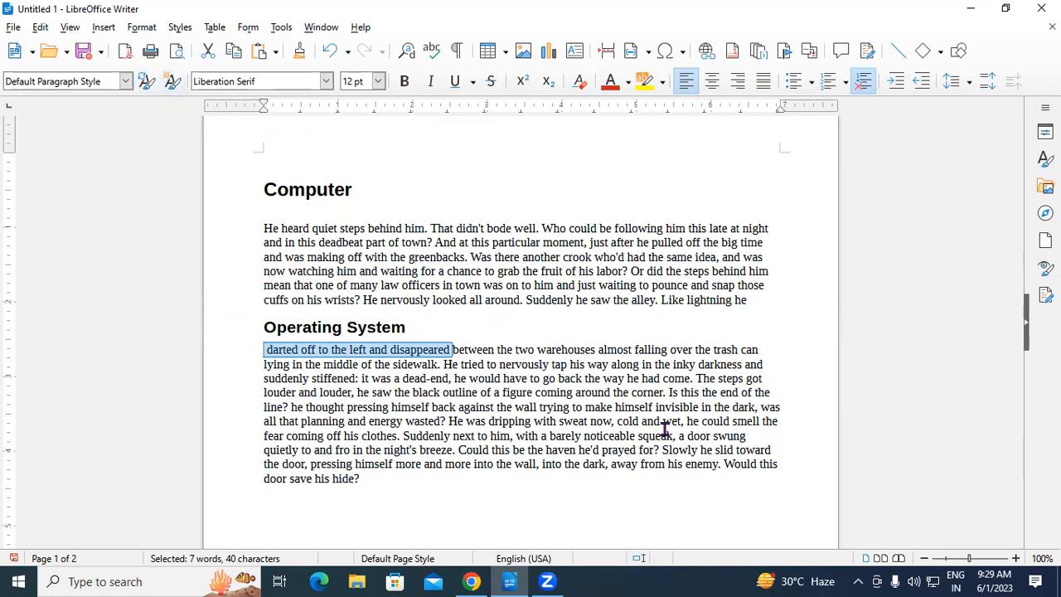
click(374, 475)
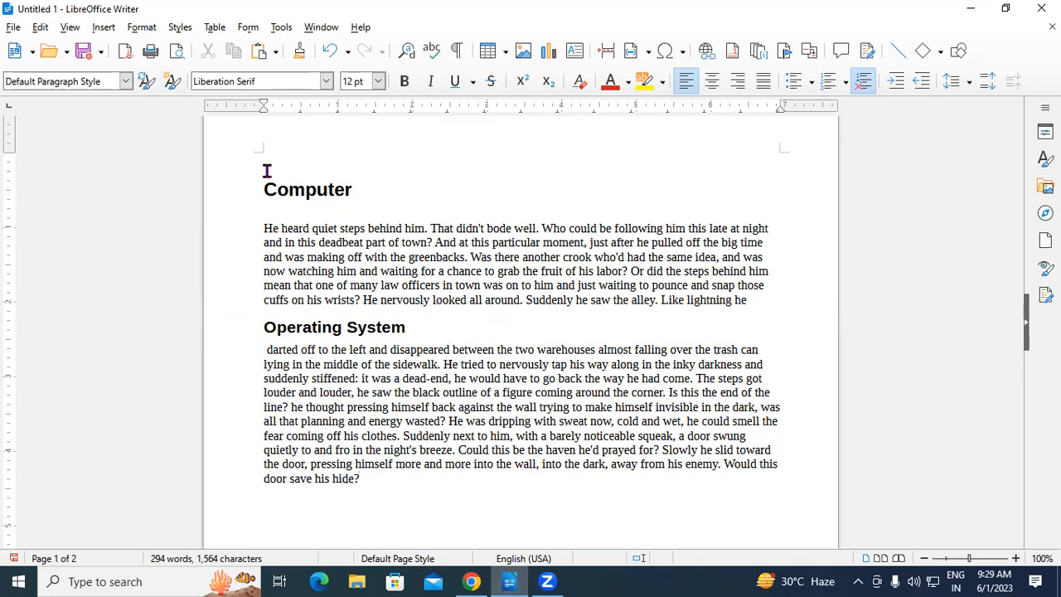
click(126, 81)
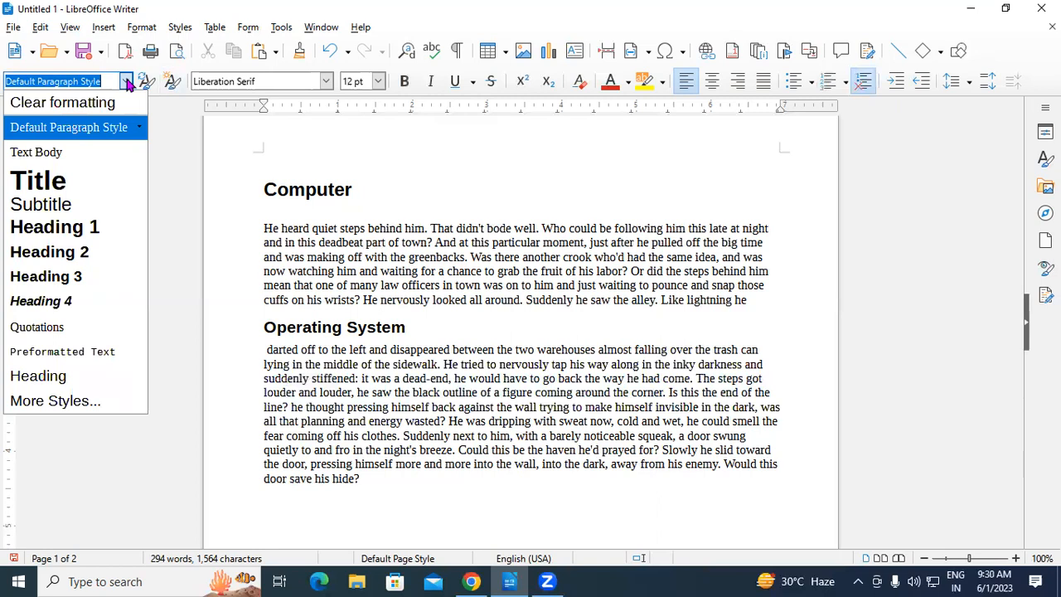
click(338, 201)
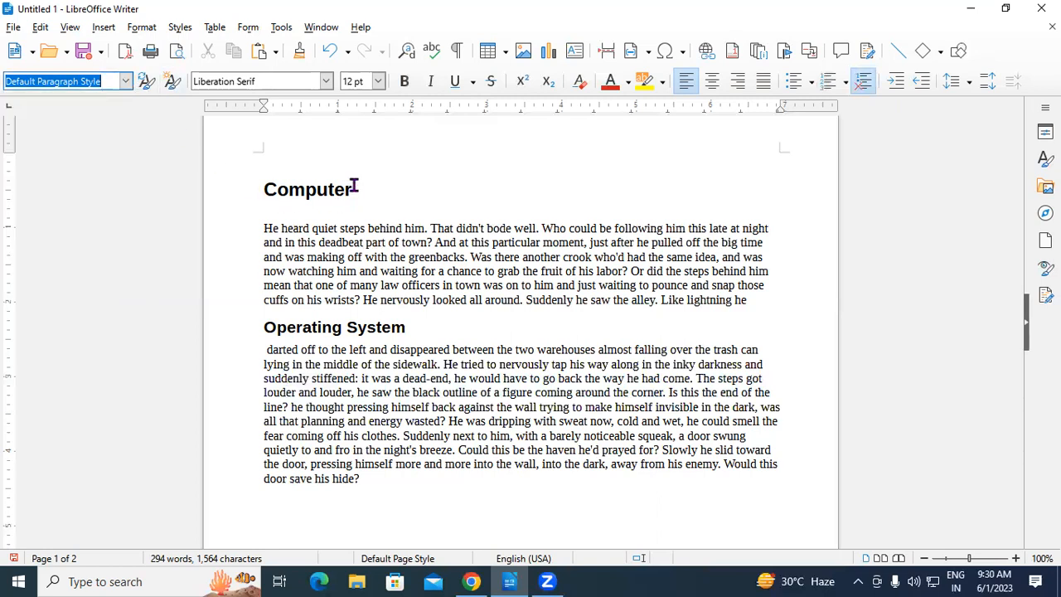
- Try the Preformatted Text style on the "Computer" heading and set it back to Heading 1
drag(350, 184, 260, 190)
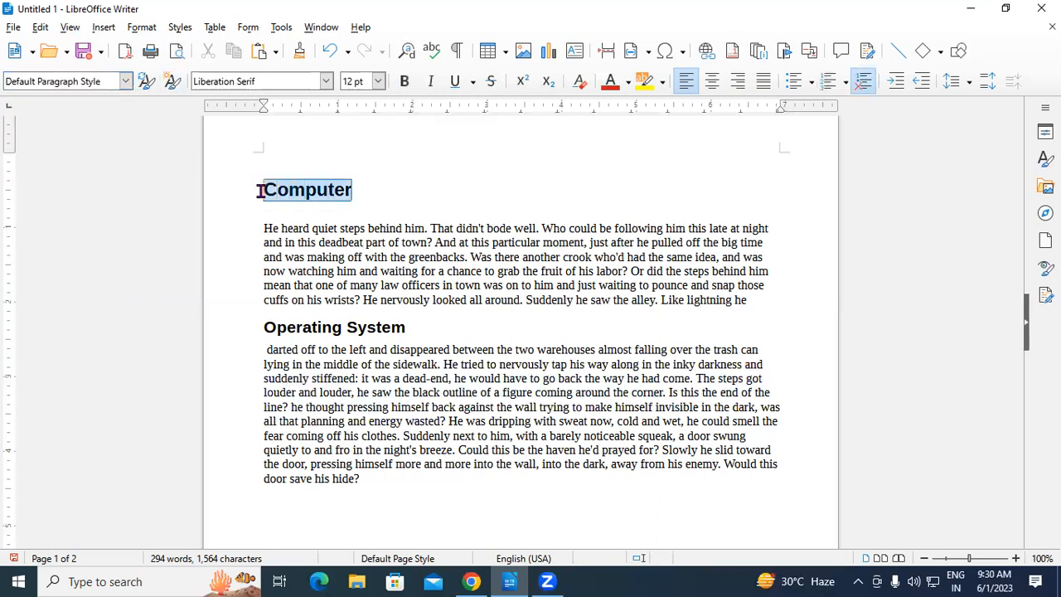
click(125, 81)
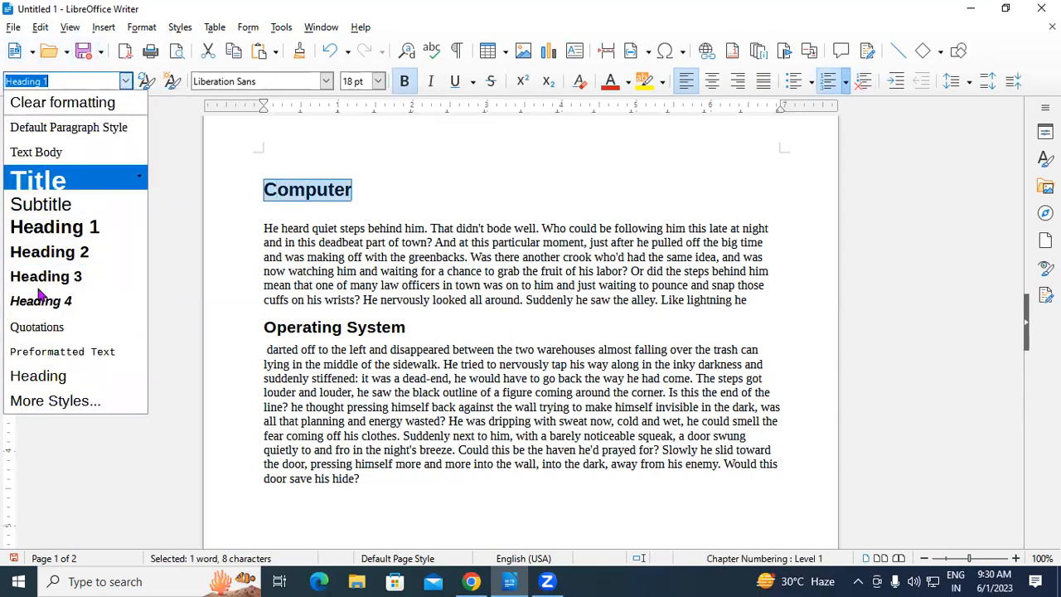
click(54, 354)
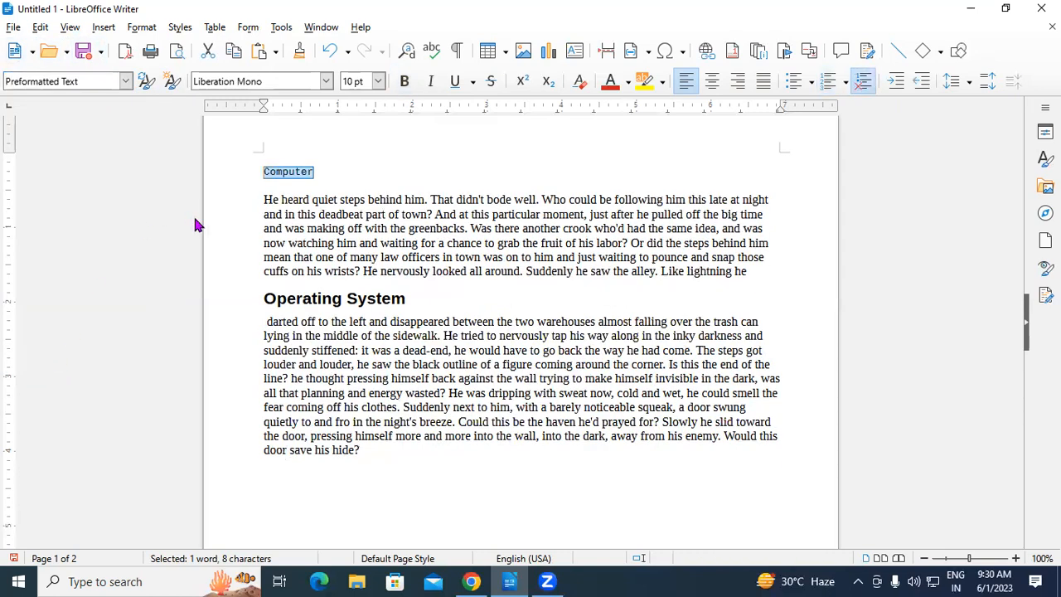
click(125, 81)
click(98, 229)
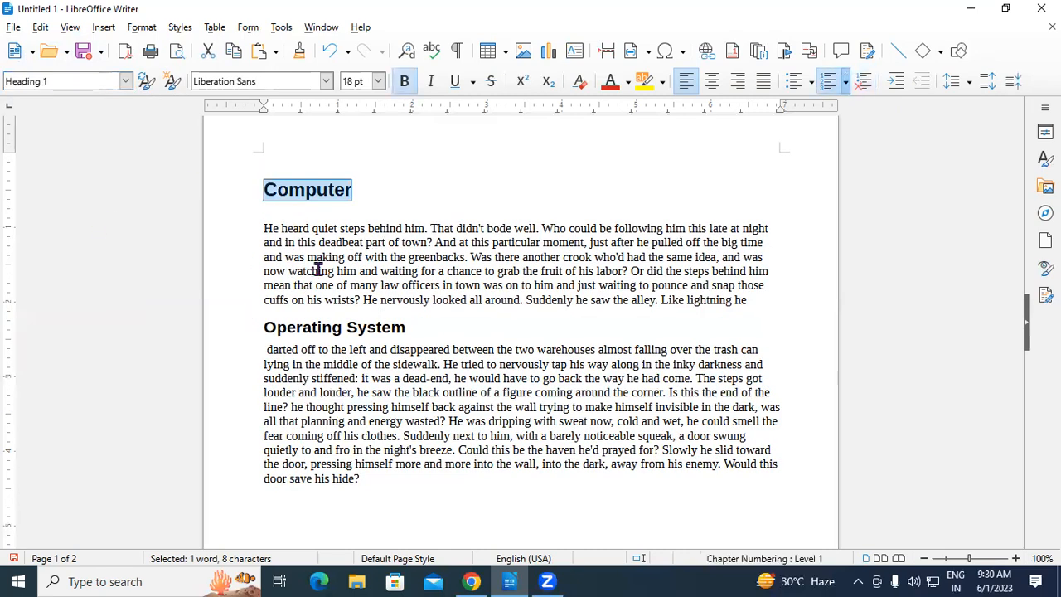
click(368, 205)
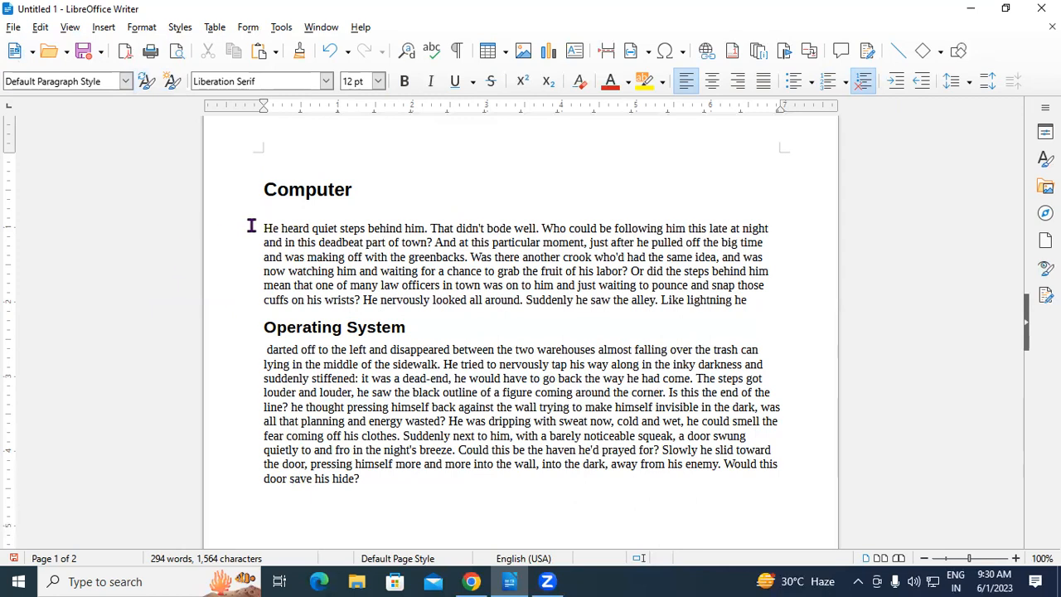
- Examine which paragraph styles the "Computer" and "Operating System" headings and the body paragraphs use, and review the list of available styles
drag(264, 229, 758, 301)
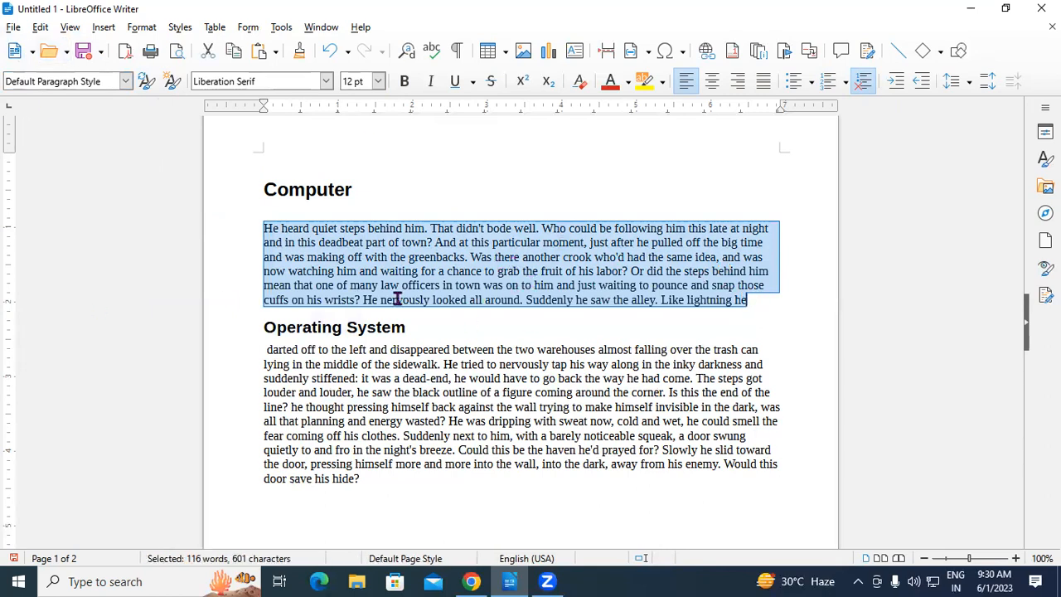
click(348, 258)
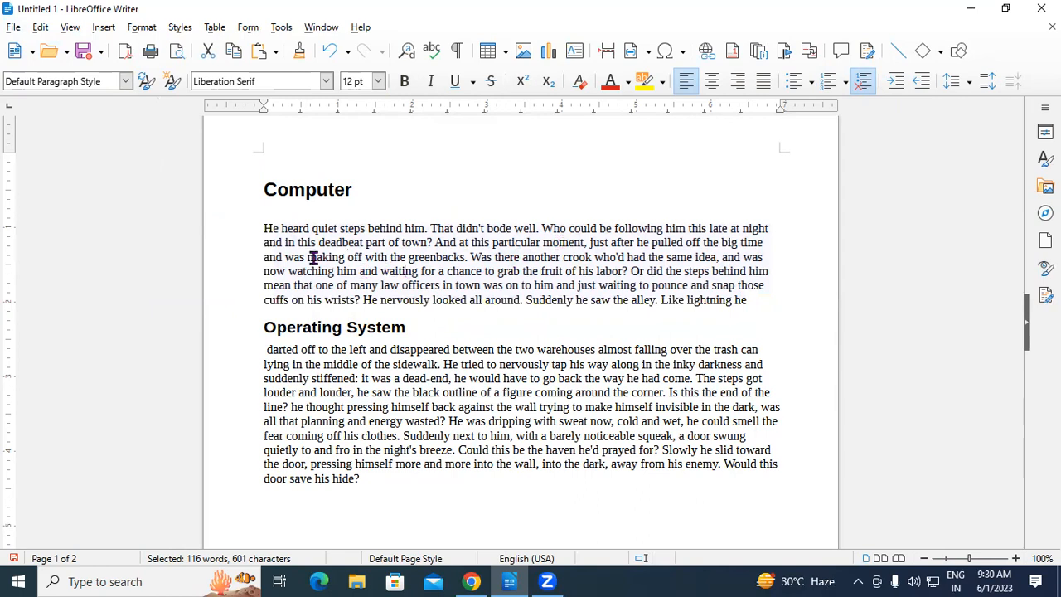
drag(260, 227, 762, 303)
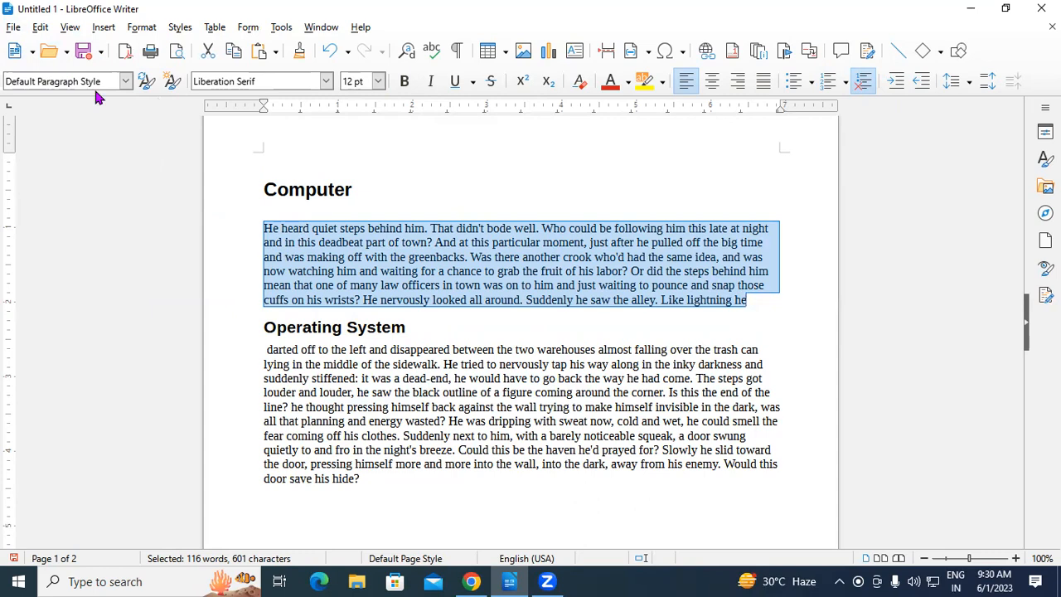
click(456, 190)
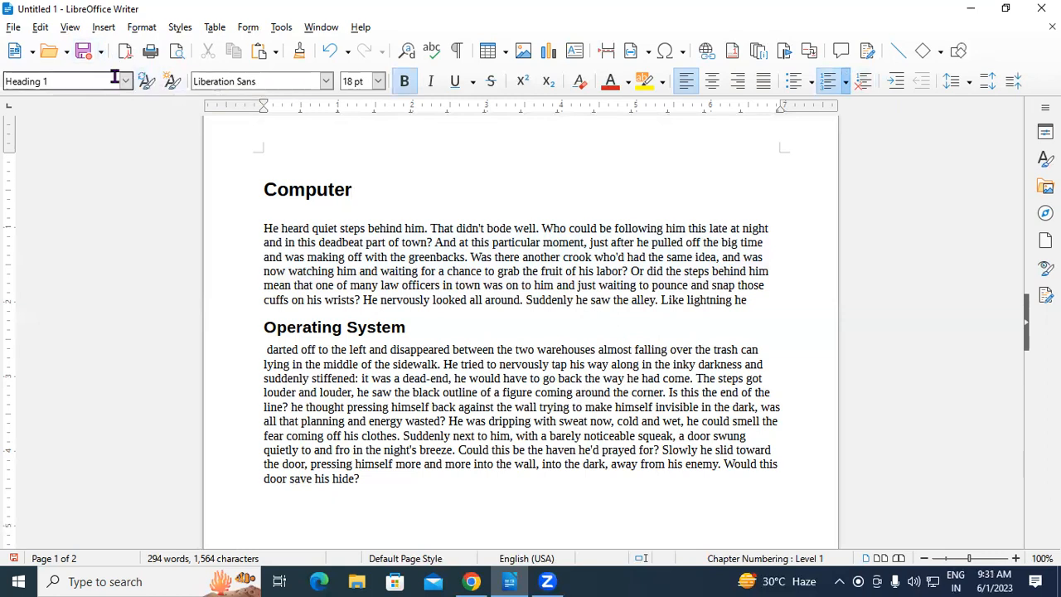
click(407, 328)
click(323, 399)
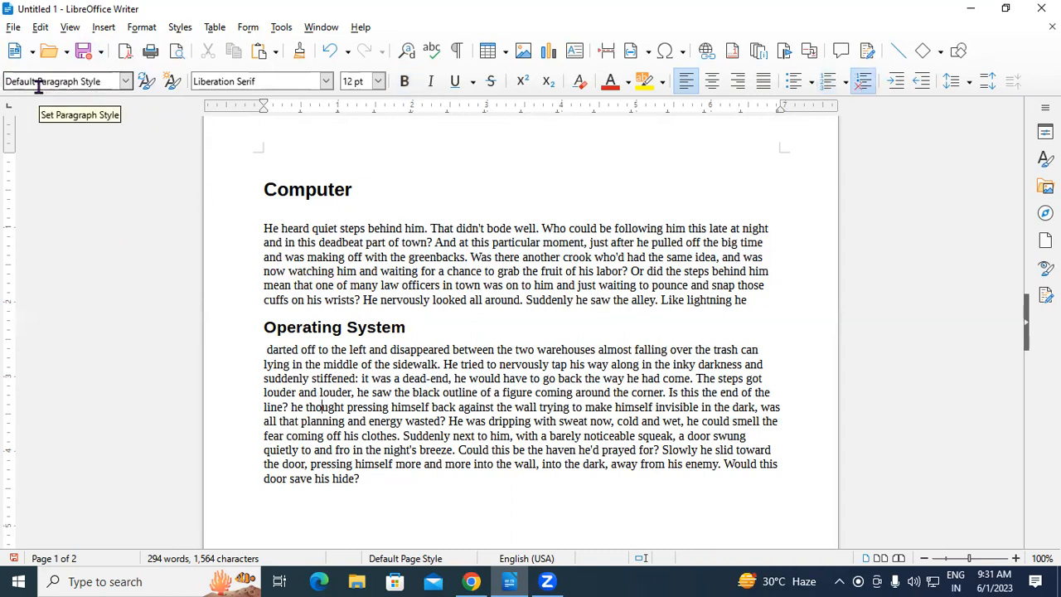
click(390, 199)
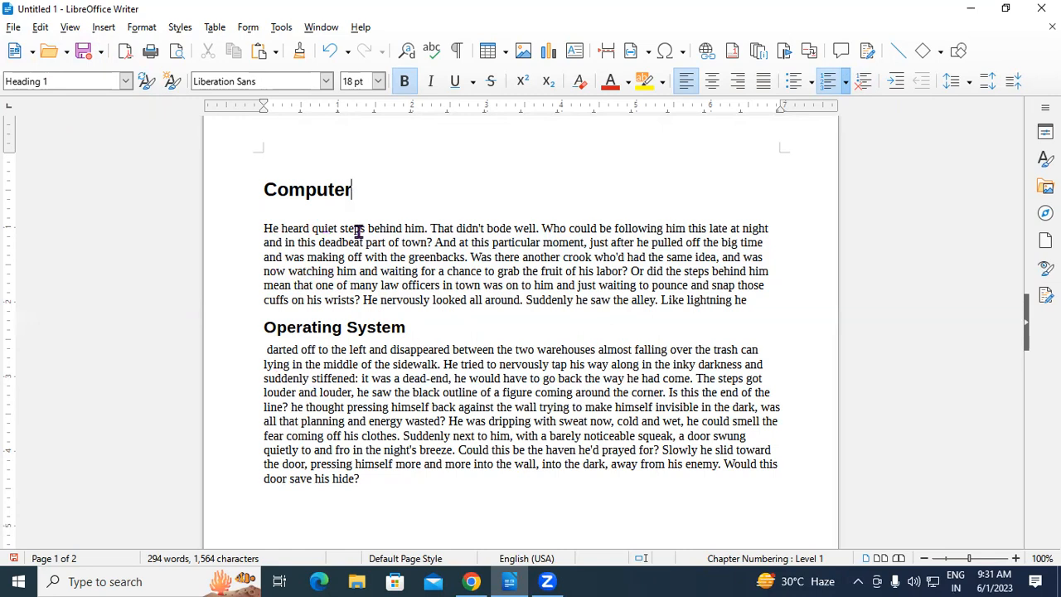
click(125, 80)
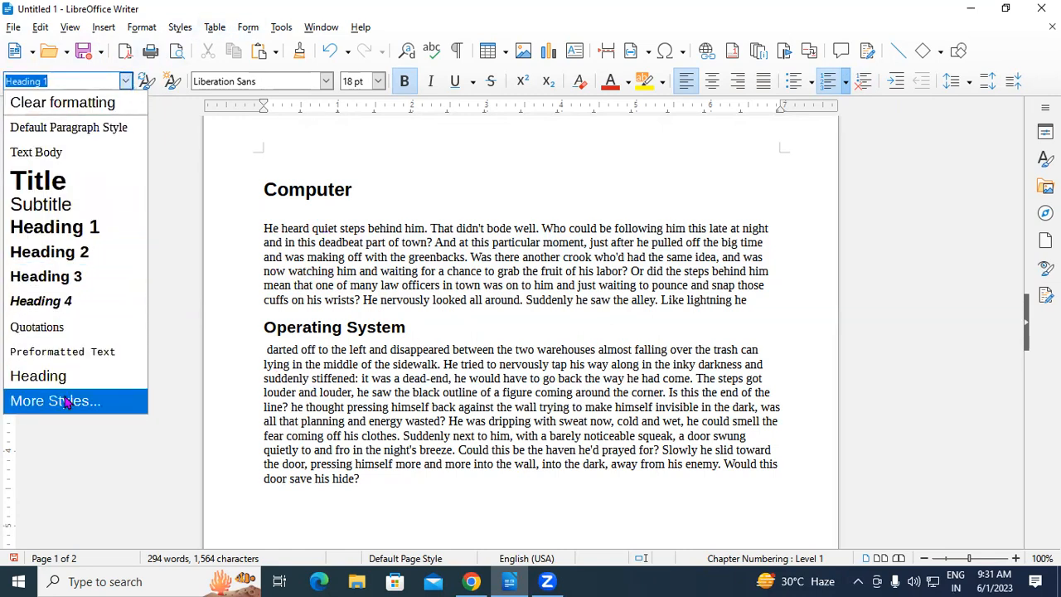
click(382, 367)
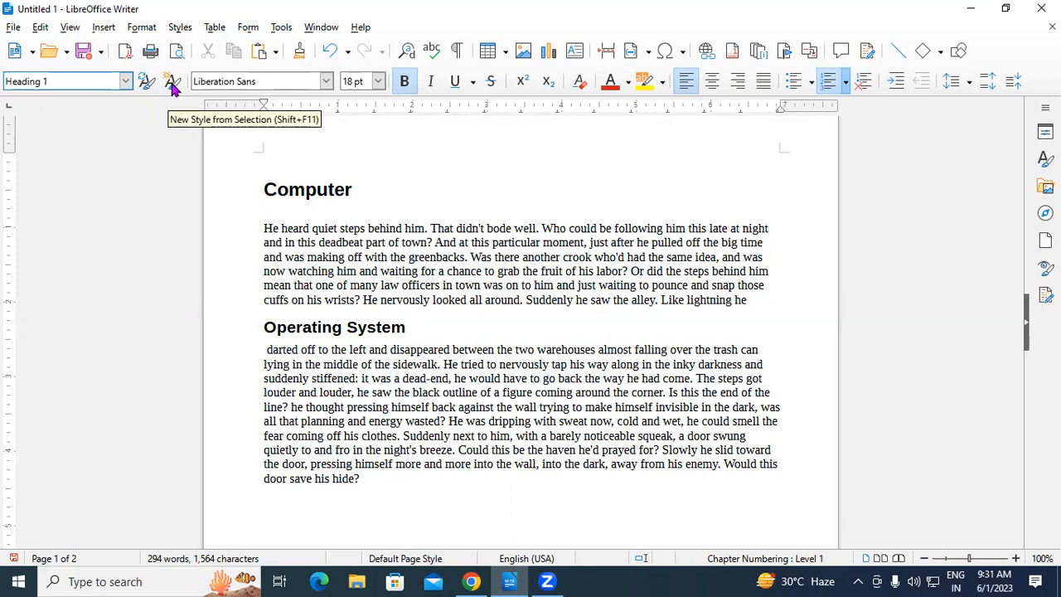
click(450, 436)
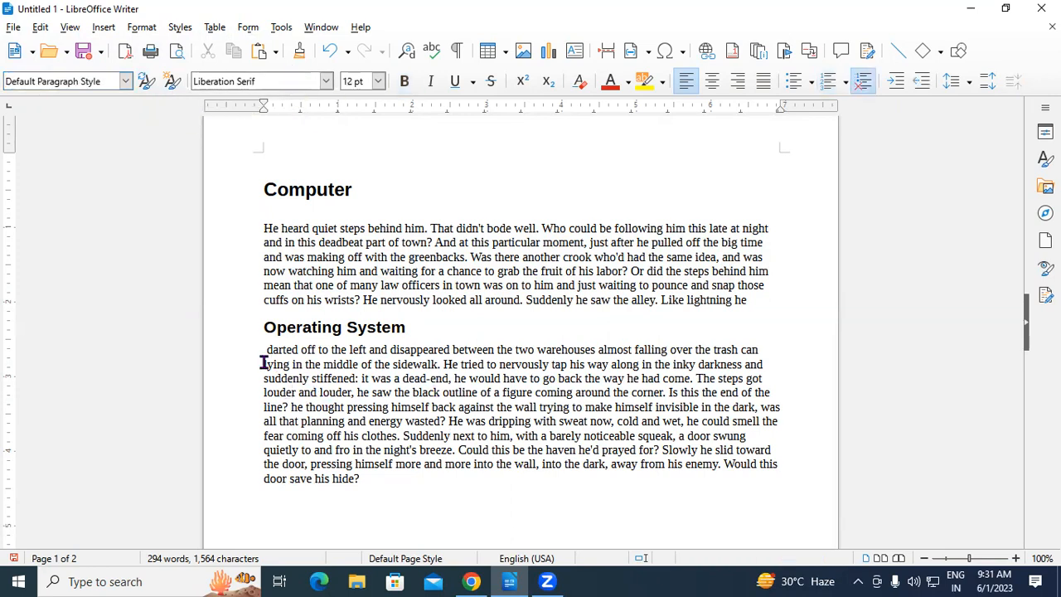
drag(265, 425, 386, 484)
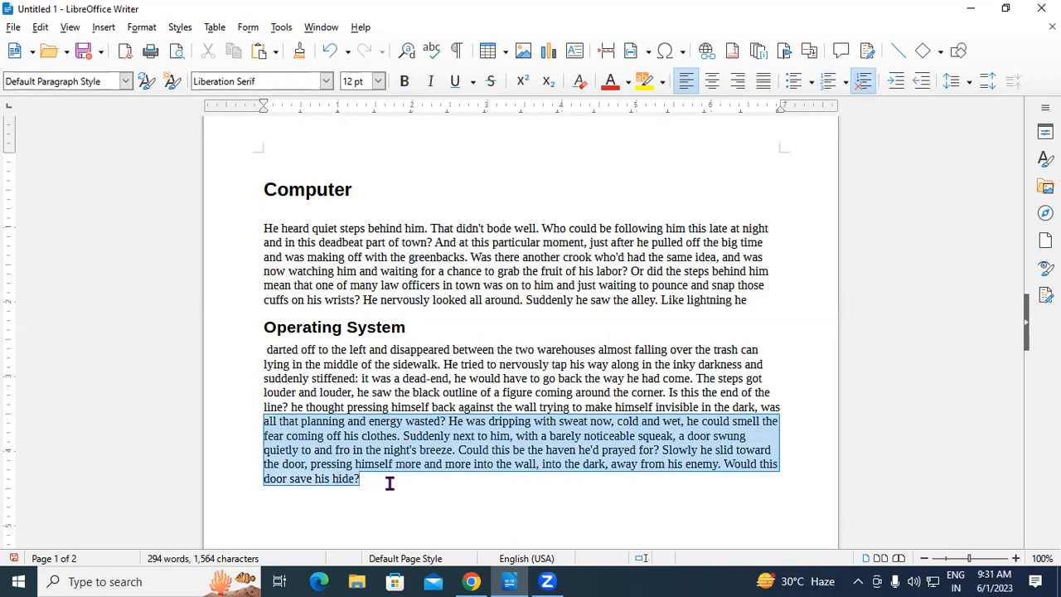
click(352, 383)
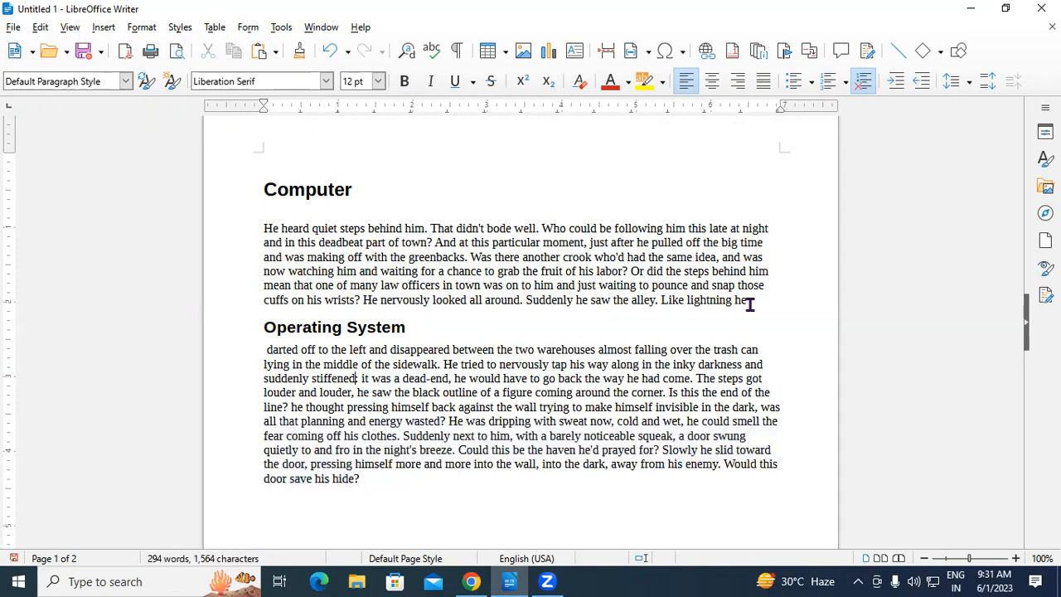
- Insert the line "Window 7,8,10,11" directly below the "Operating System" heading
click(425, 332)
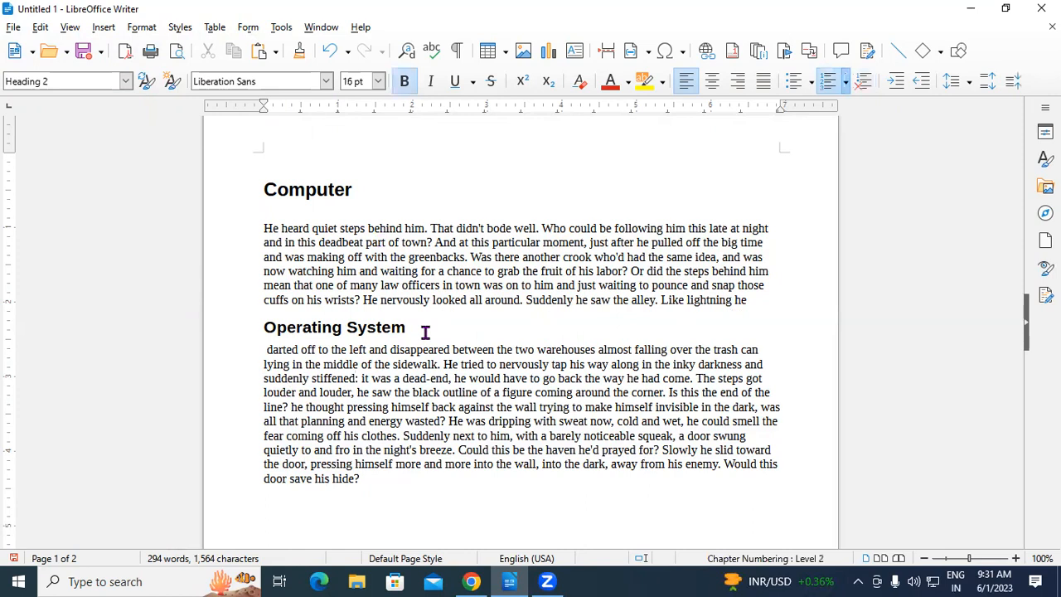
key(Return)
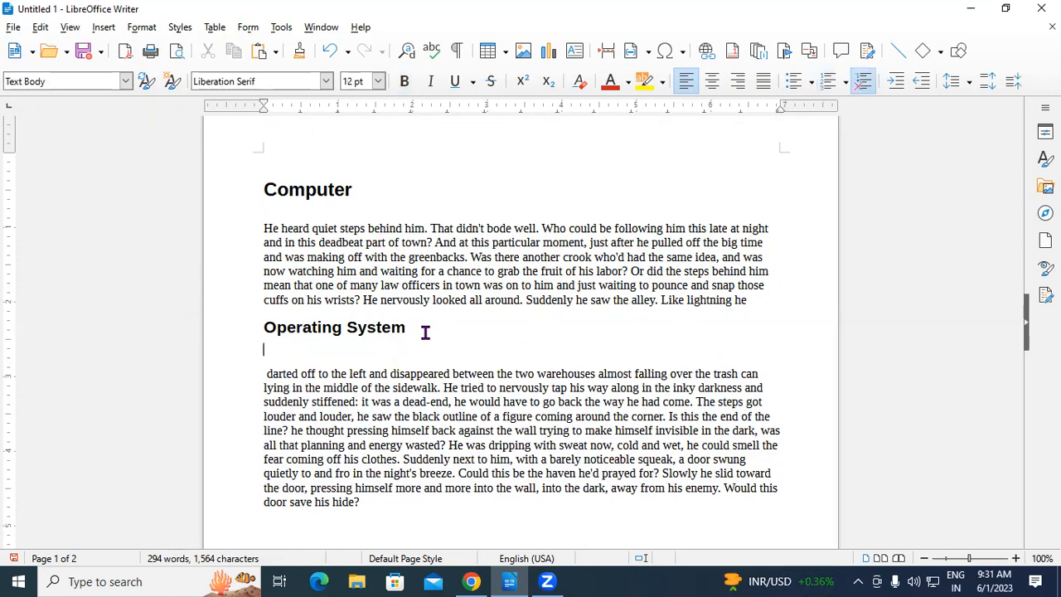
text(Window 10)
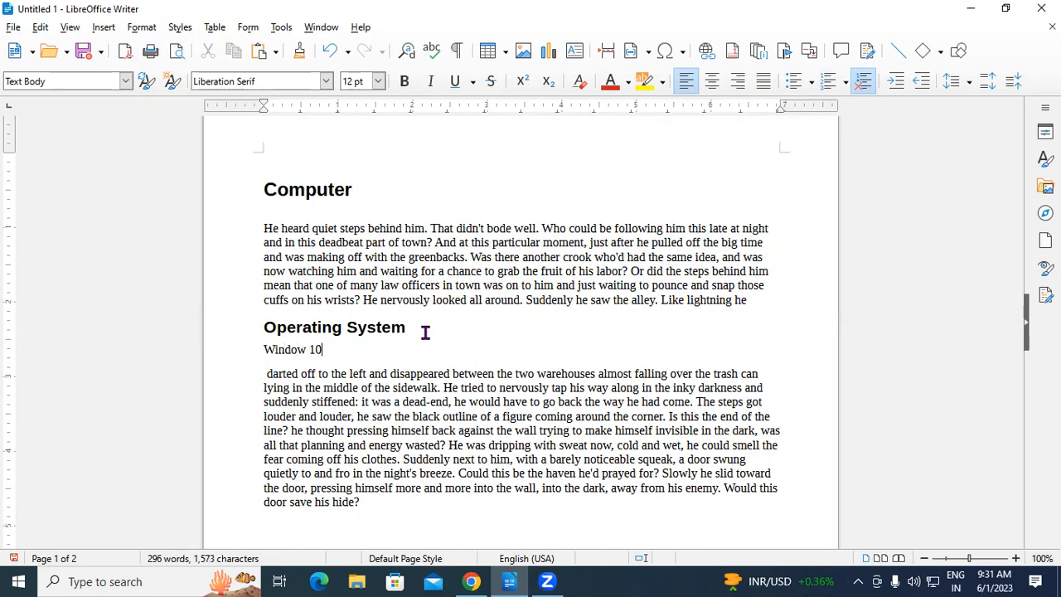
key(BackSpace)
key(BackSpace)
text(7,8,10,11)
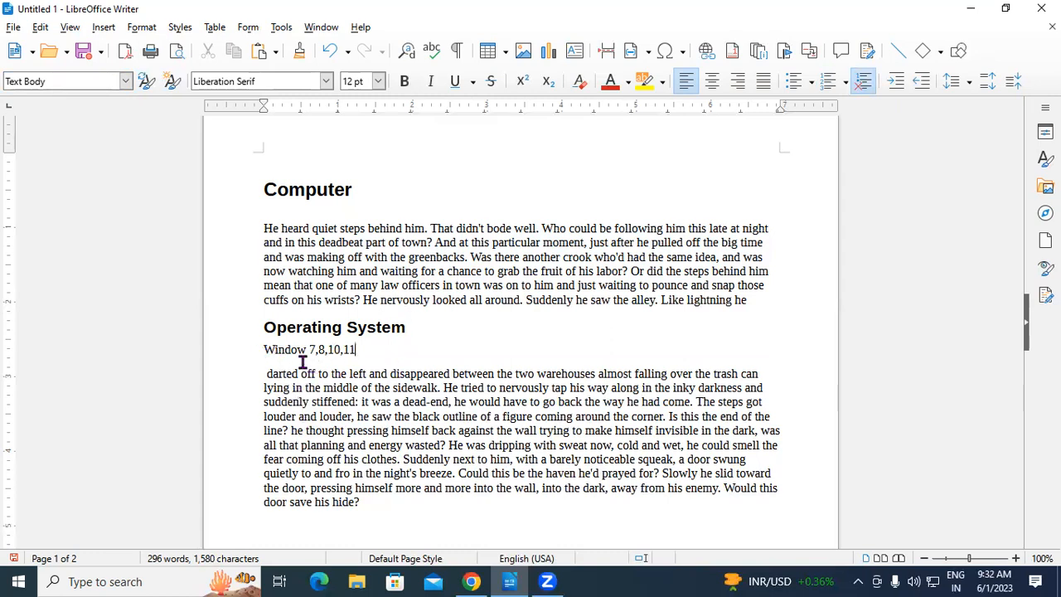
- Apply the Quotations paragraph style to the "Window 7,8,10,11" line
drag(264, 349, 363, 353)
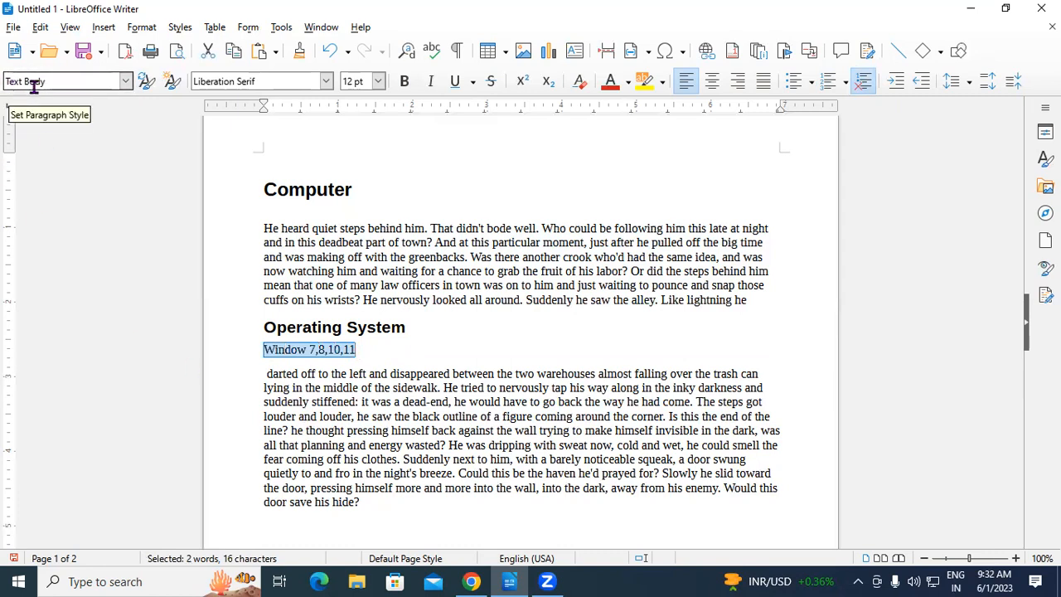
click(125, 80)
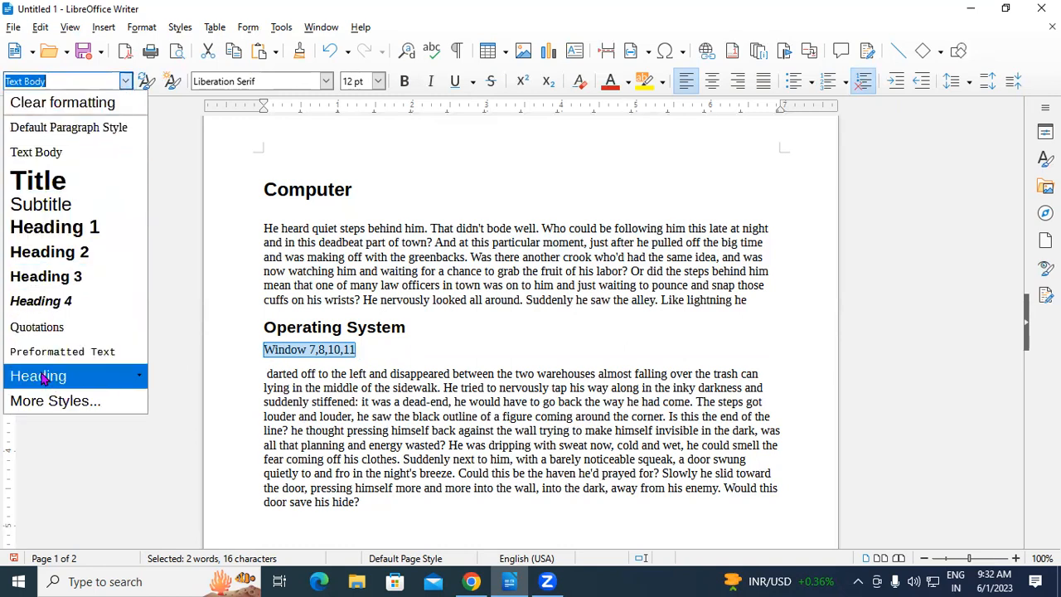
click(40, 331)
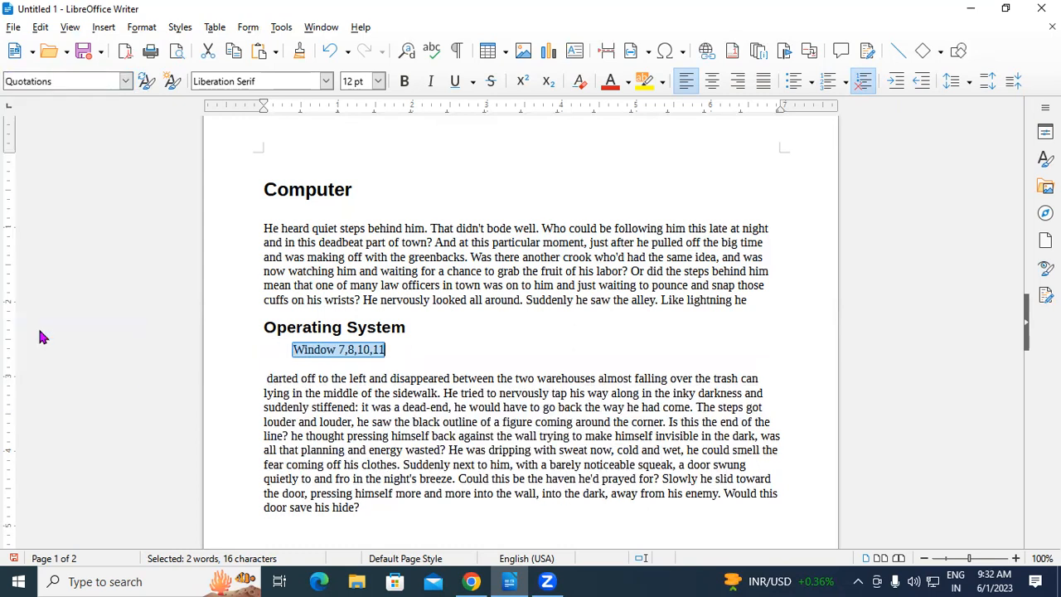
click(386, 349)
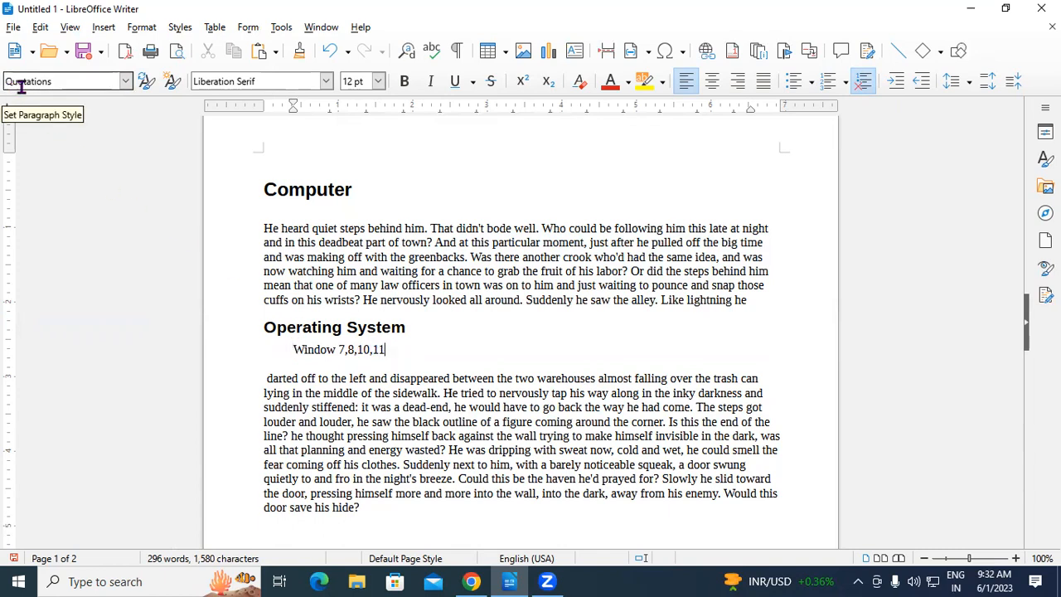
- Check the paragraph style of the "Window 7,8,10,11" line and look through the available styles
drag(385, 349, 293, 349)
click(293, 349)
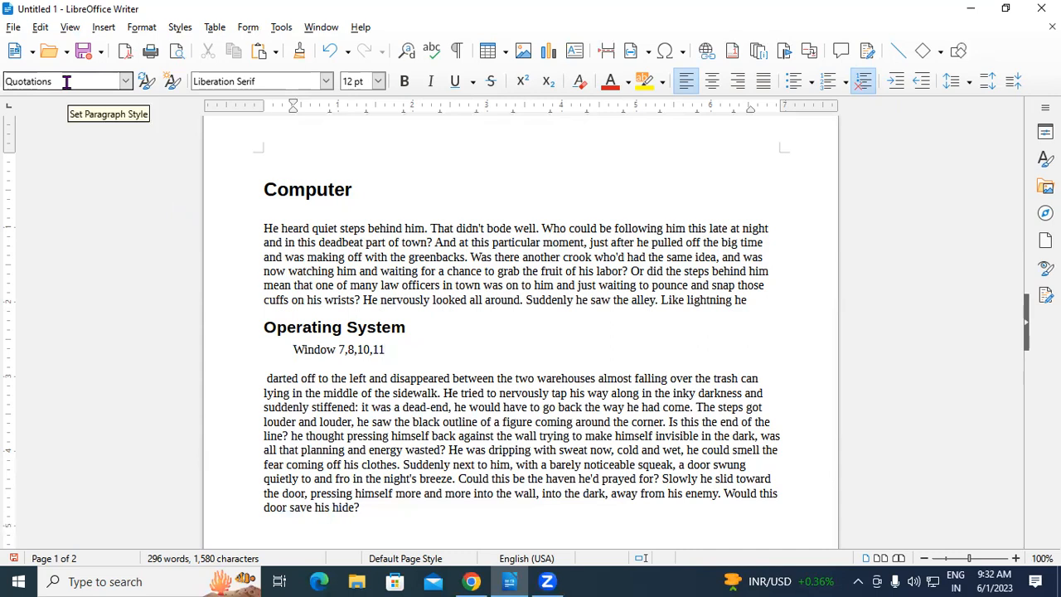
drag(291, 349, 380, 349)
click(380, 349)
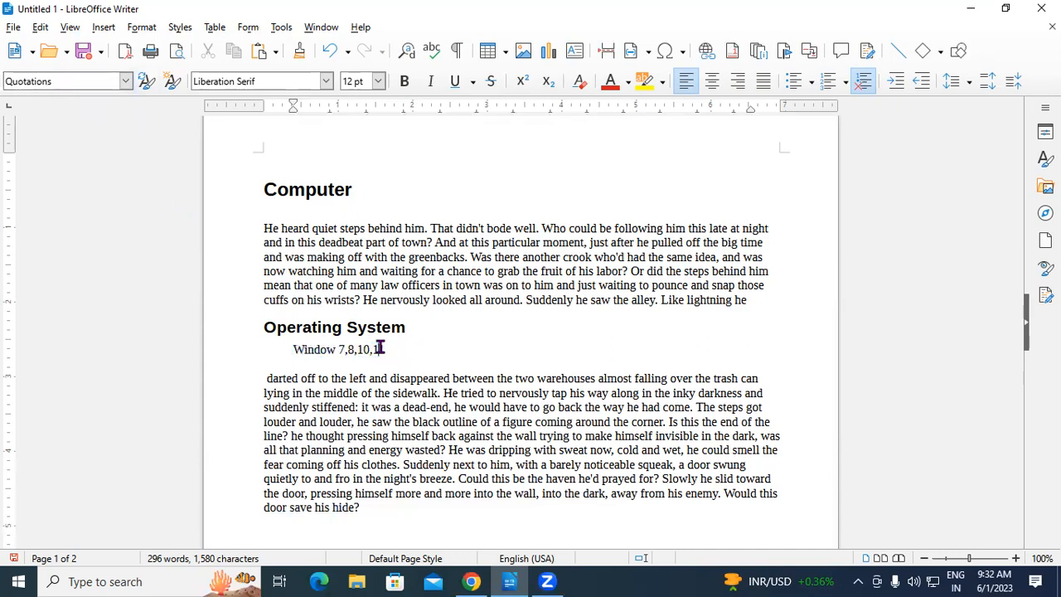
click(127, 82)
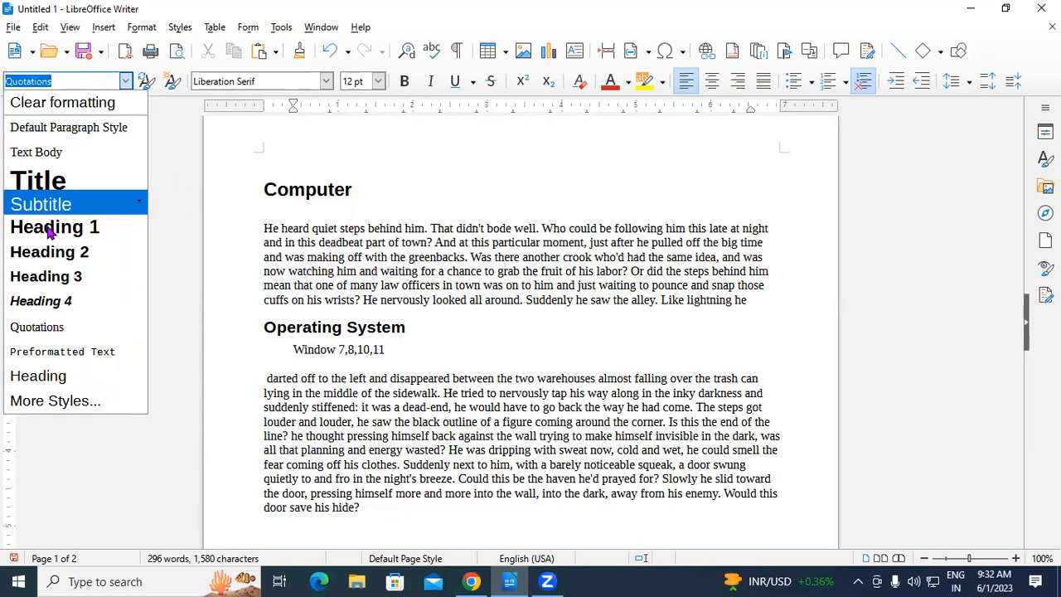
click(470, 351)
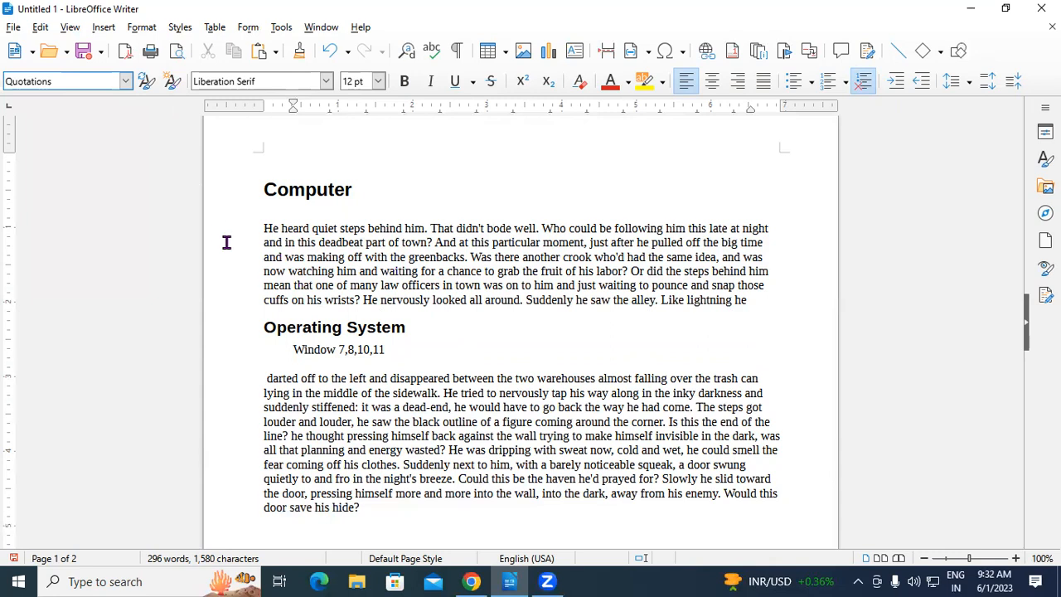
- Create a paragraph style named SK from the "Window 7,8,10,11" line and check the style assigned to it
click(379, 349)
drag(388, 349, 285, 351)
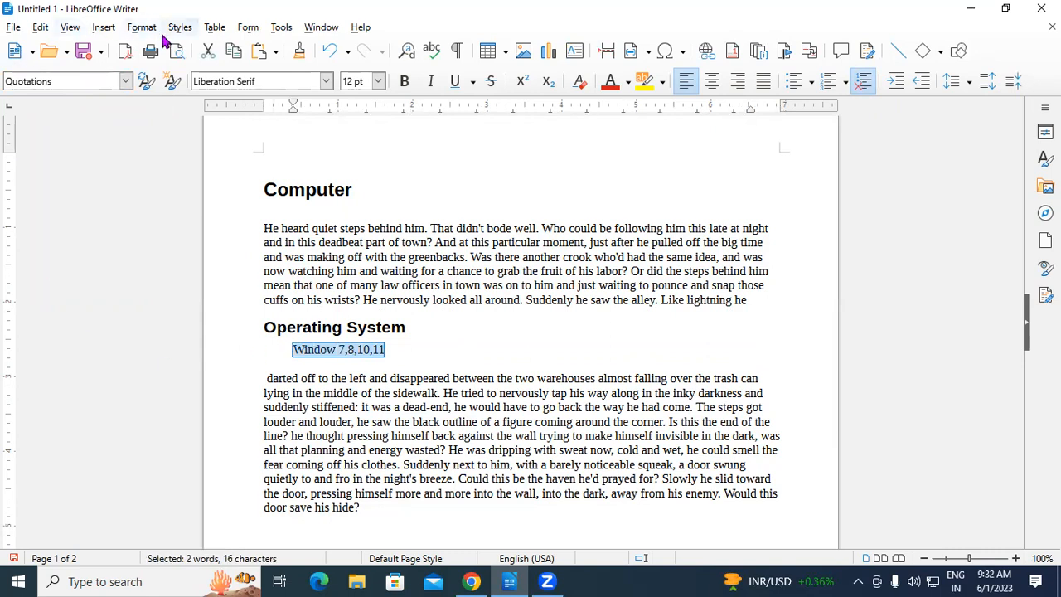
click(172, 81)
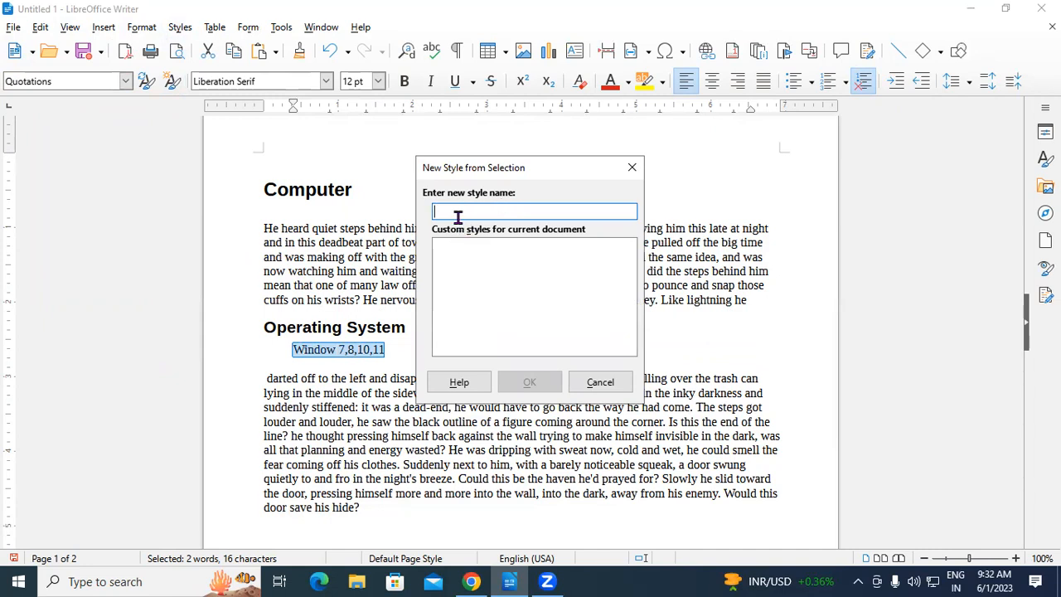
text(SK)
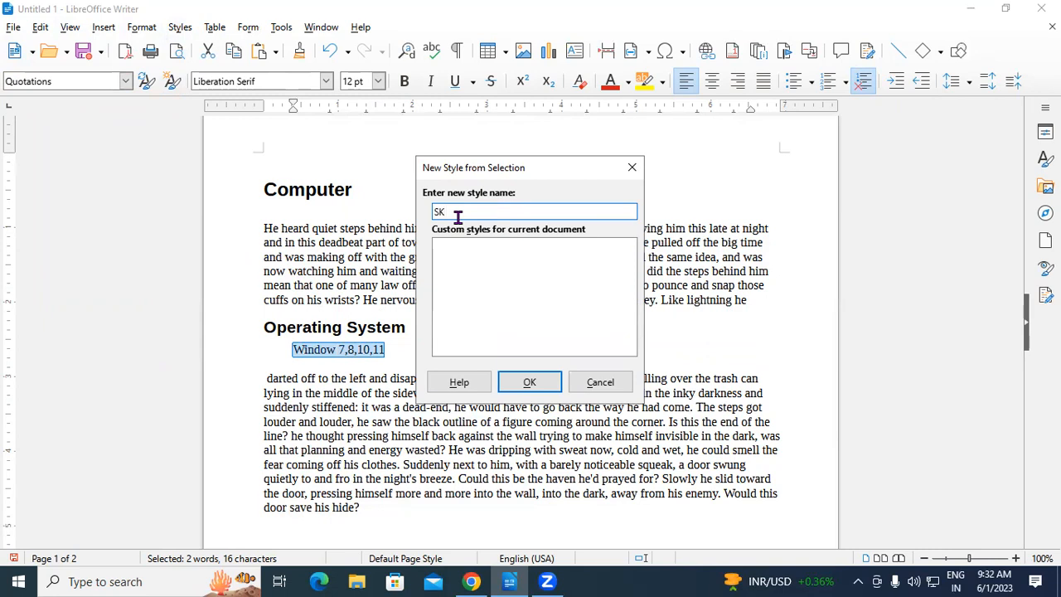
click(530, 382)
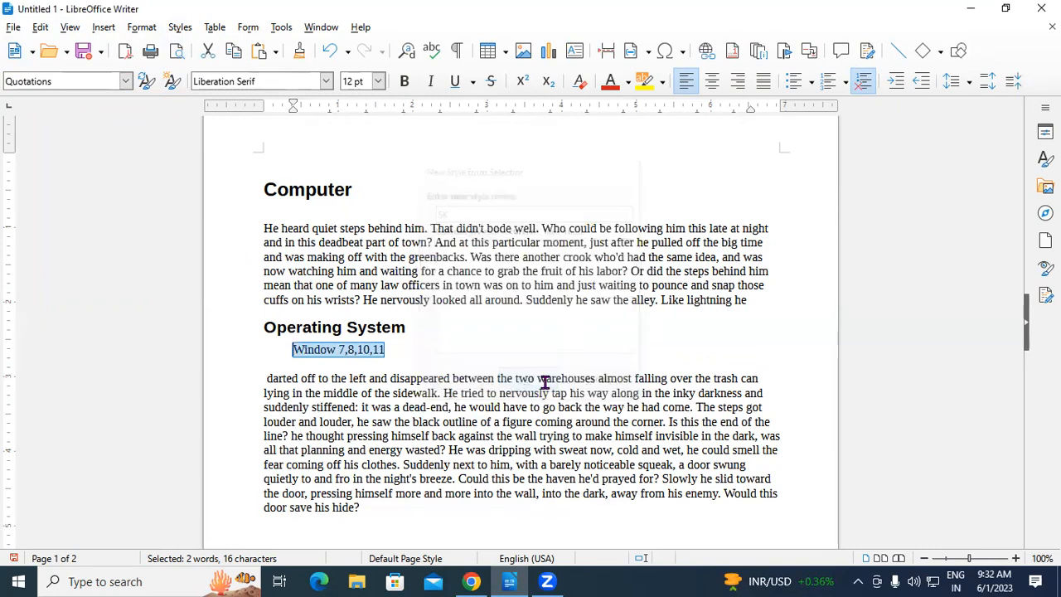
click(396, 366)
click(414, 327)
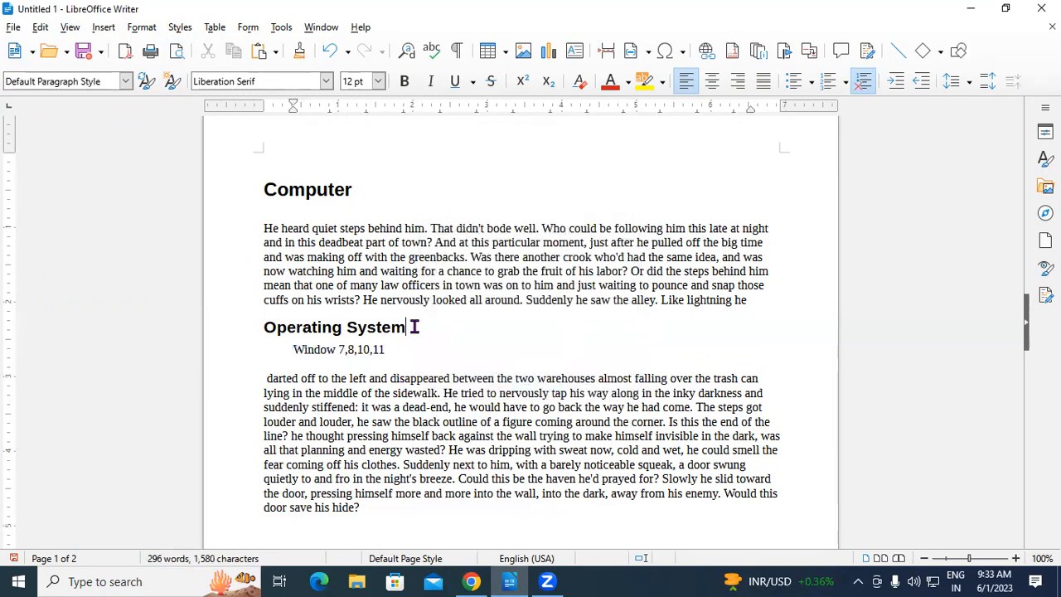
click(393, 191)
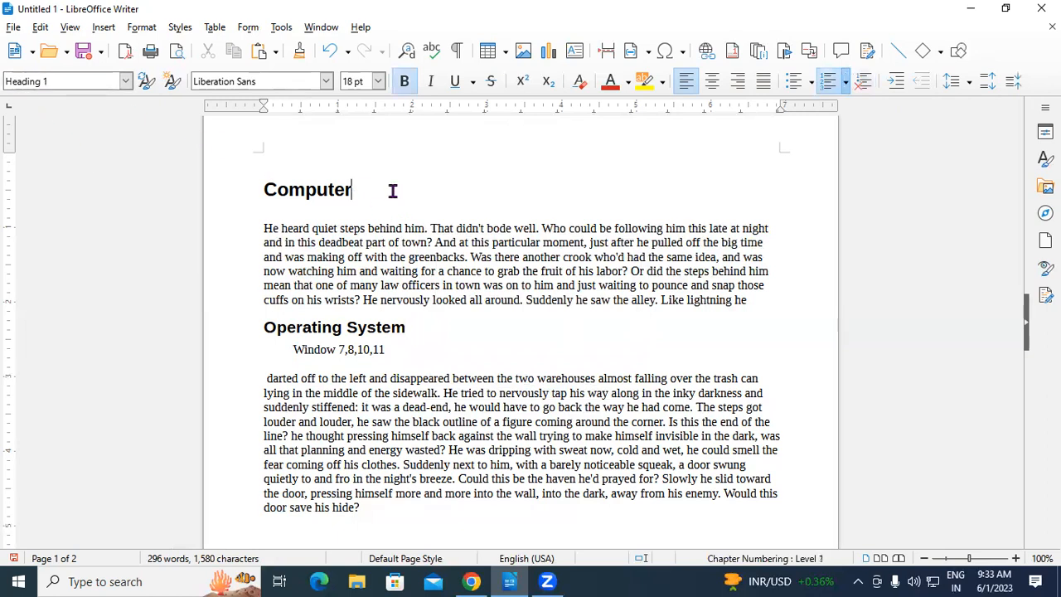
click(385, 352)
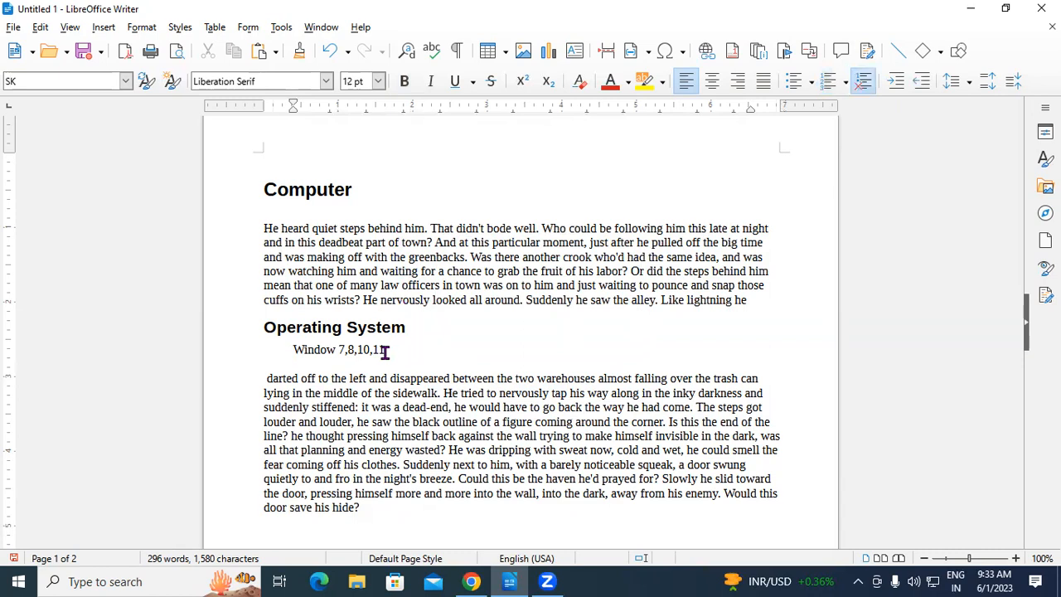
- Add the sample line "trthrthrthrithrithrit" below the last paragraph of the text
scroll(366, 395, down, 3)
click(375, 398)
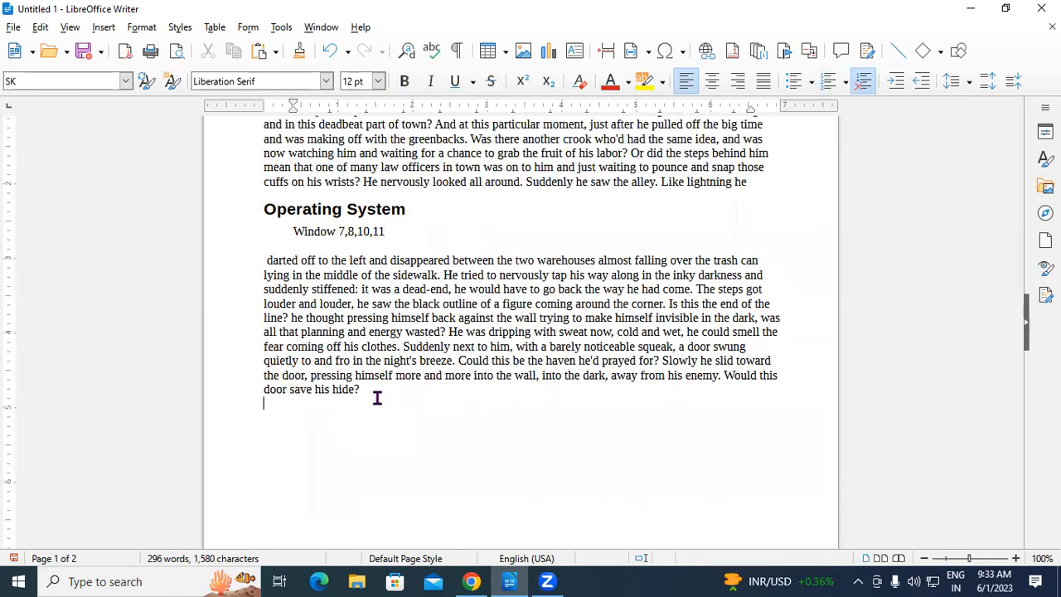
text(trthrthrthrithrithrit)
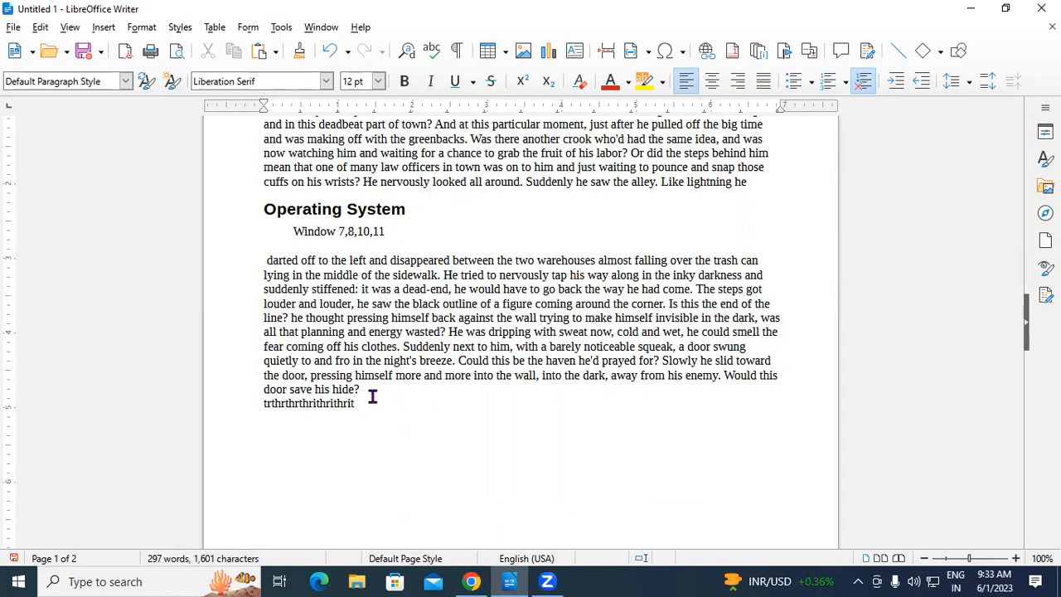
- Apply the SK paragraph style to the "trthrthrthrithrithrit" line below the last paragraph
drag(351, 403, 257, 407)
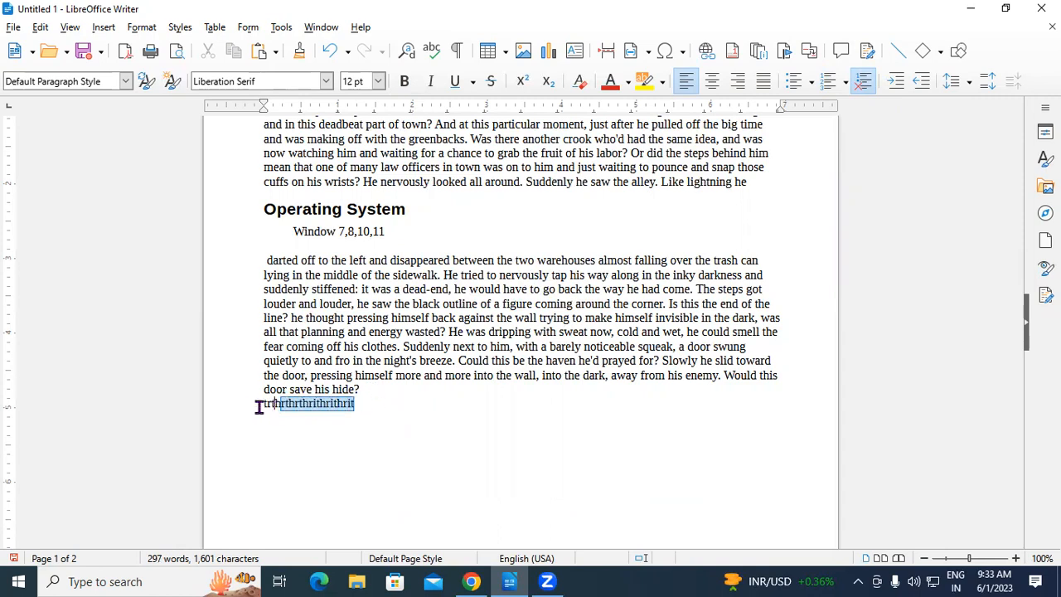
click(102, 81)
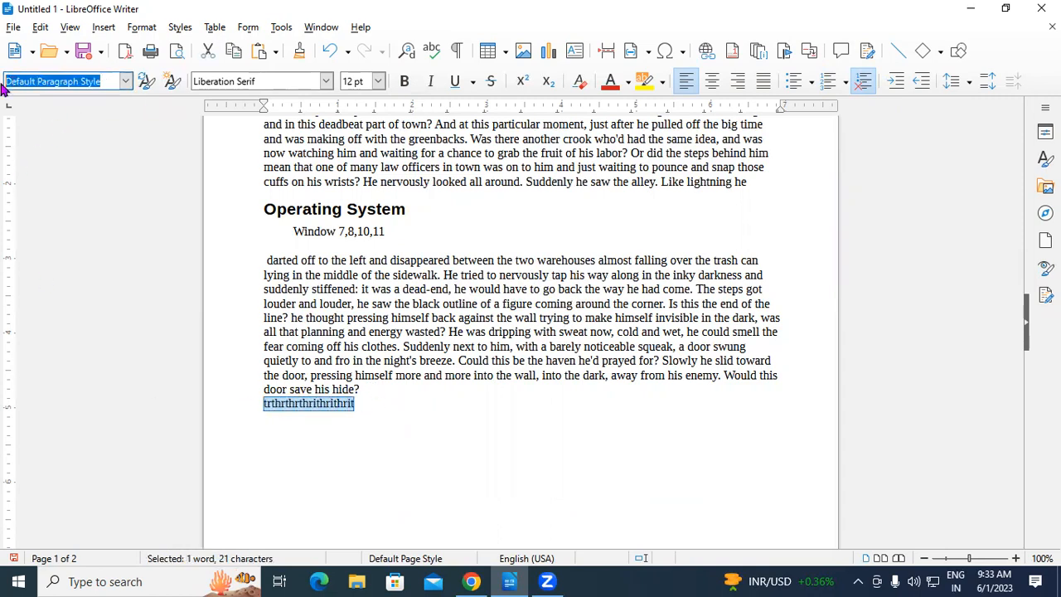
text(S)
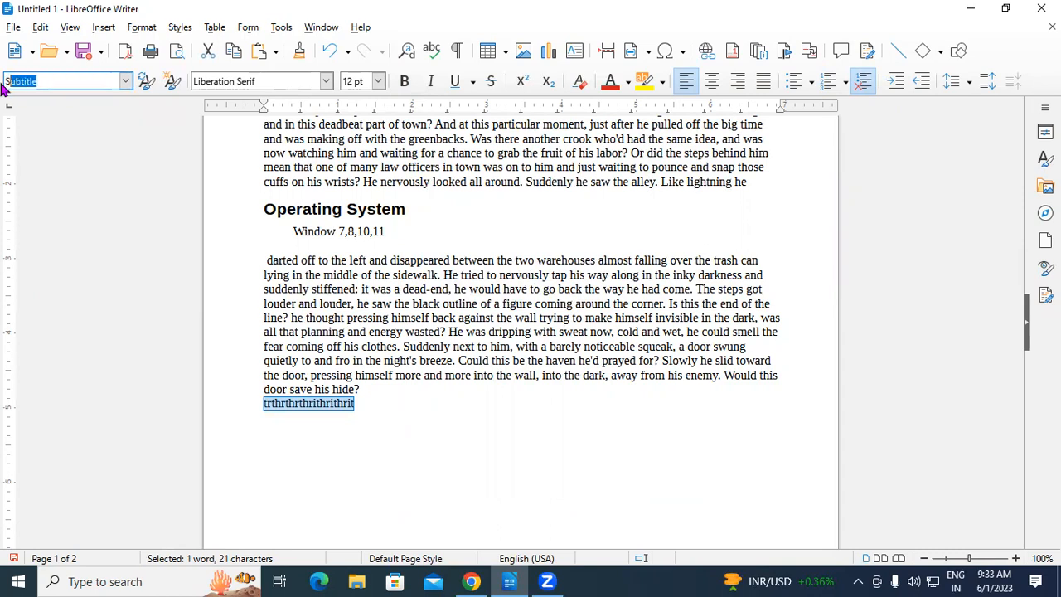
text(K)
key(Return)
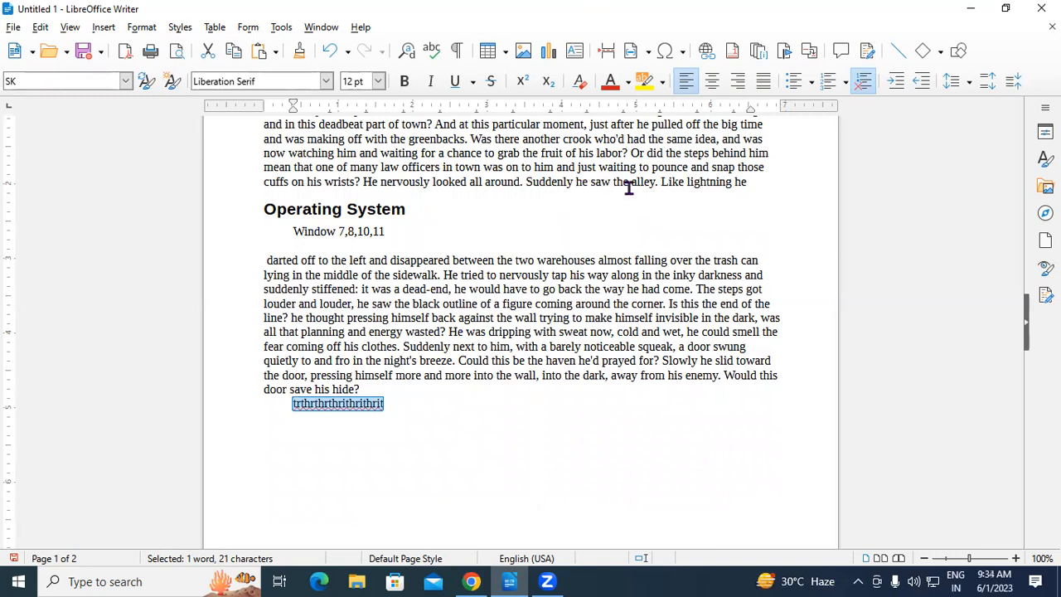
- Split the text "Like lightning he" onto its own line above the "Operating System" heading
click(655, 192)
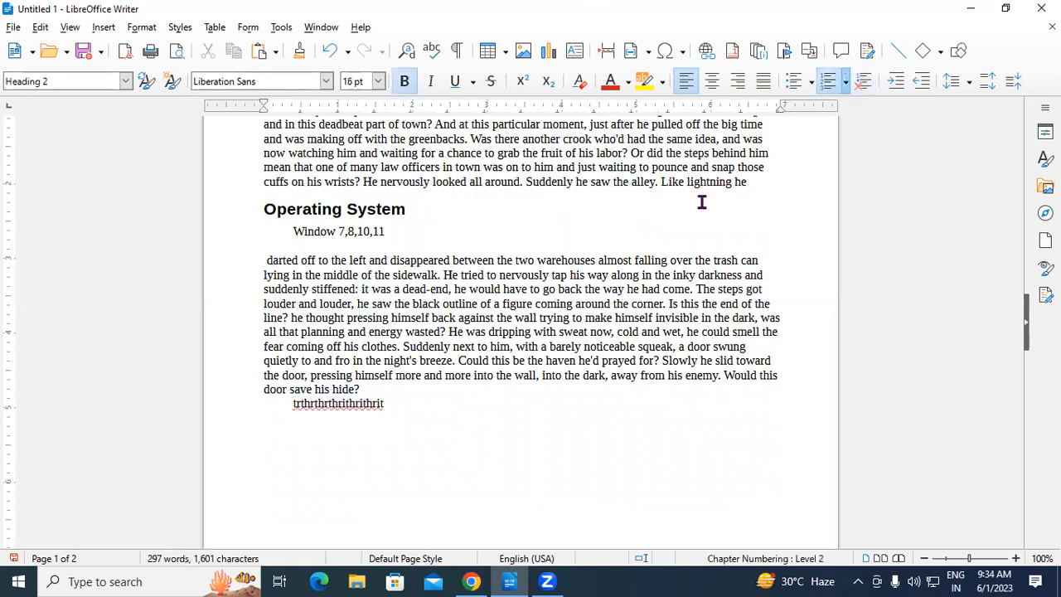
click(664, 182)
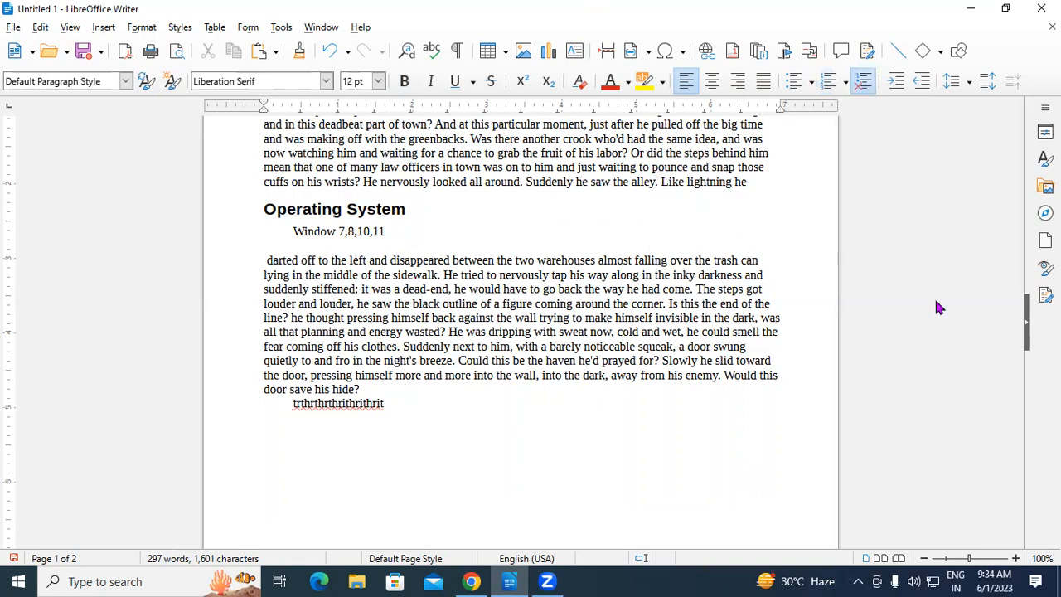
key(Return)
drag(358, 217, 287, 209)
click(338, 199)
key(ctrl+2)
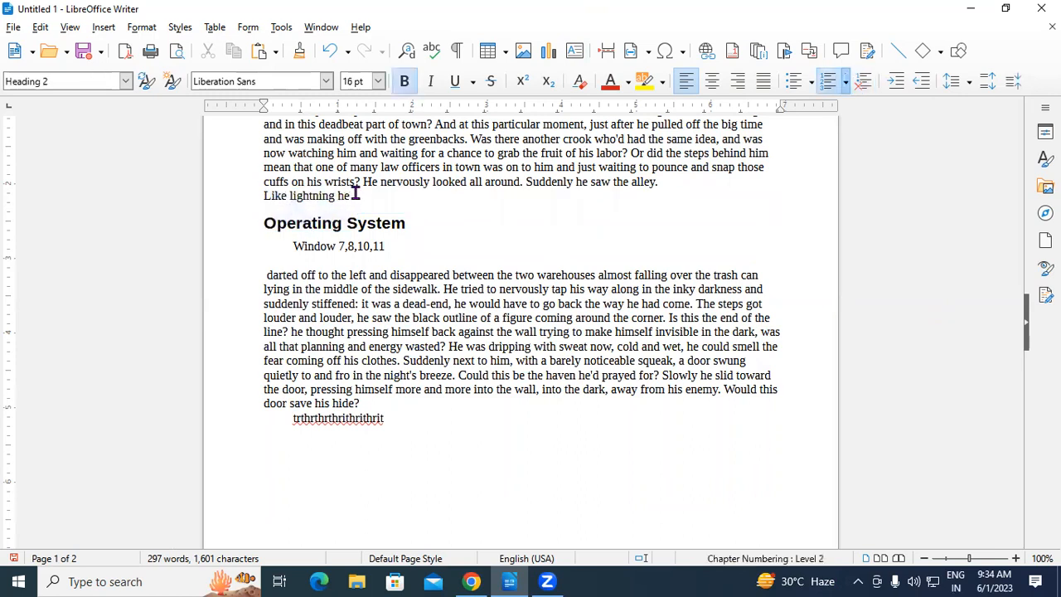
- Make the "Like lightning he" line bold with a font size of 20 pt
drag(350, 197, 261, 194)
key(ctrl+z)
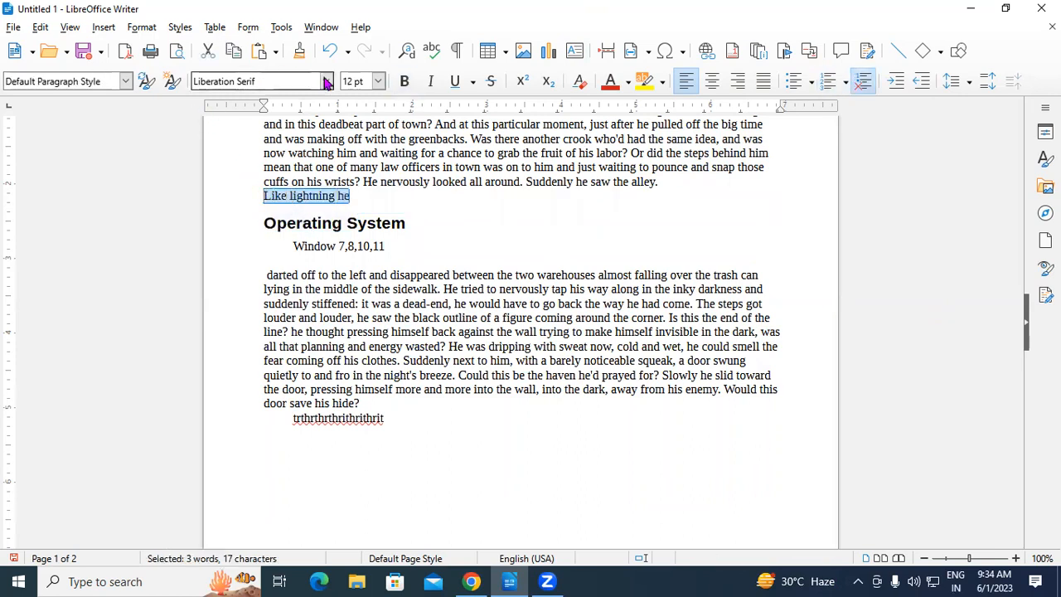
click(403, 81)
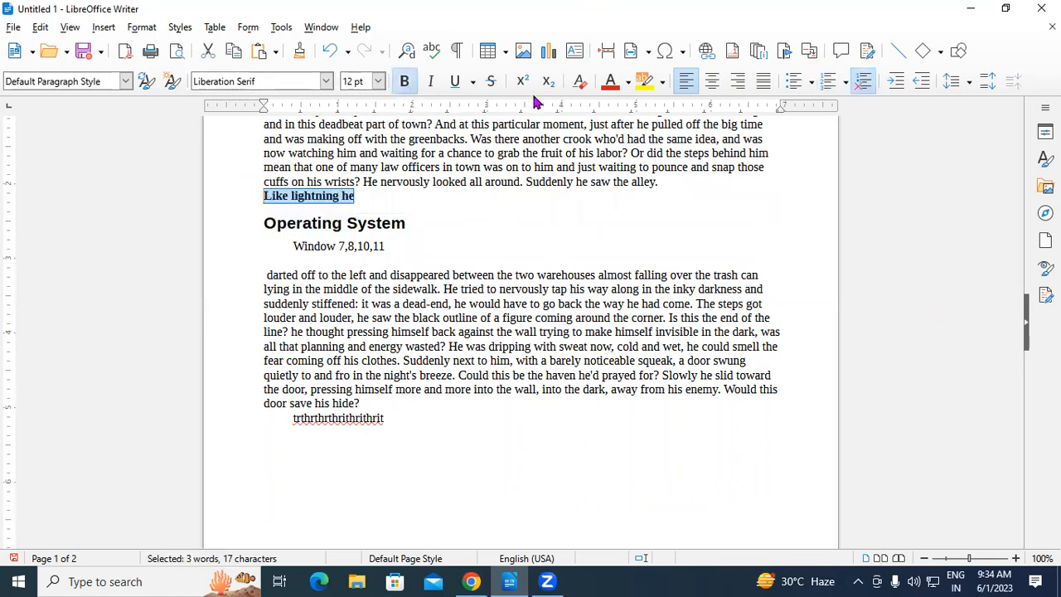
click(378, 81)
click(362, 270)
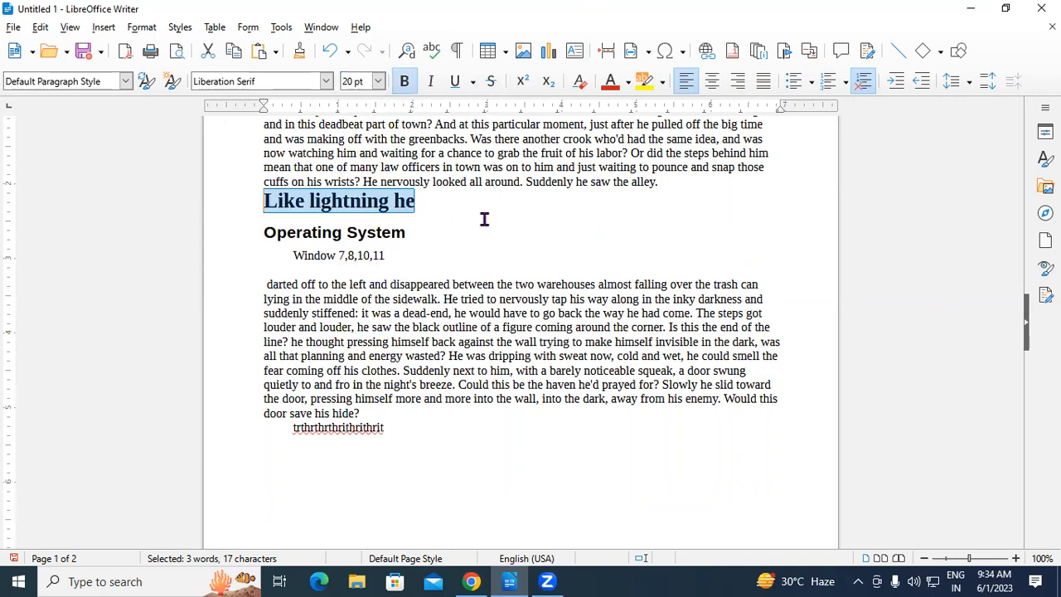
- Create a paragraph style named SKK from the "Like lightning he" line and check the style assigned to it
click(320, 226)
drag(416, 201, 259, 201)
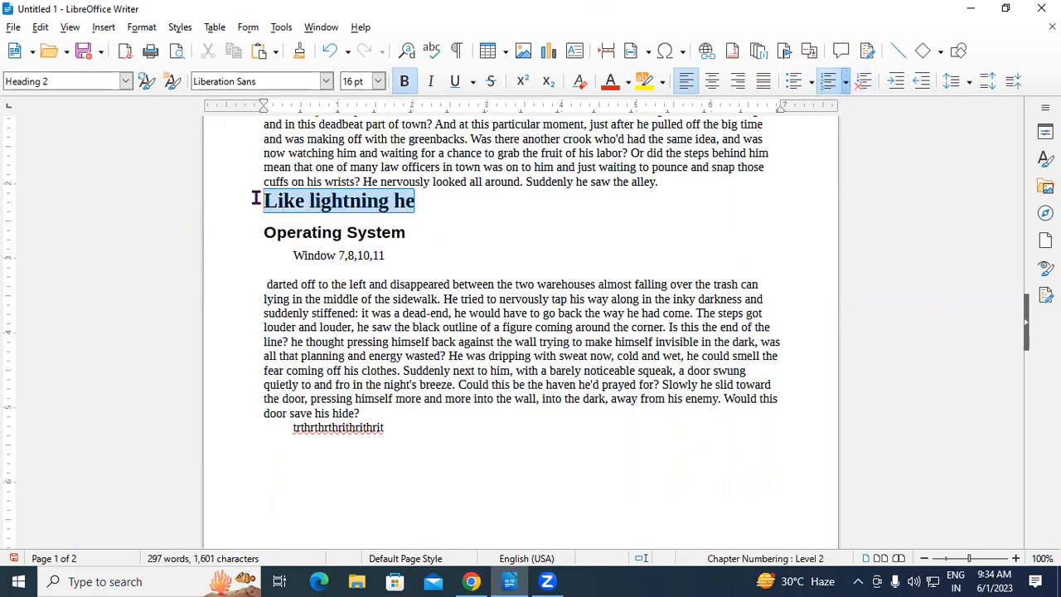
click(173, 83)
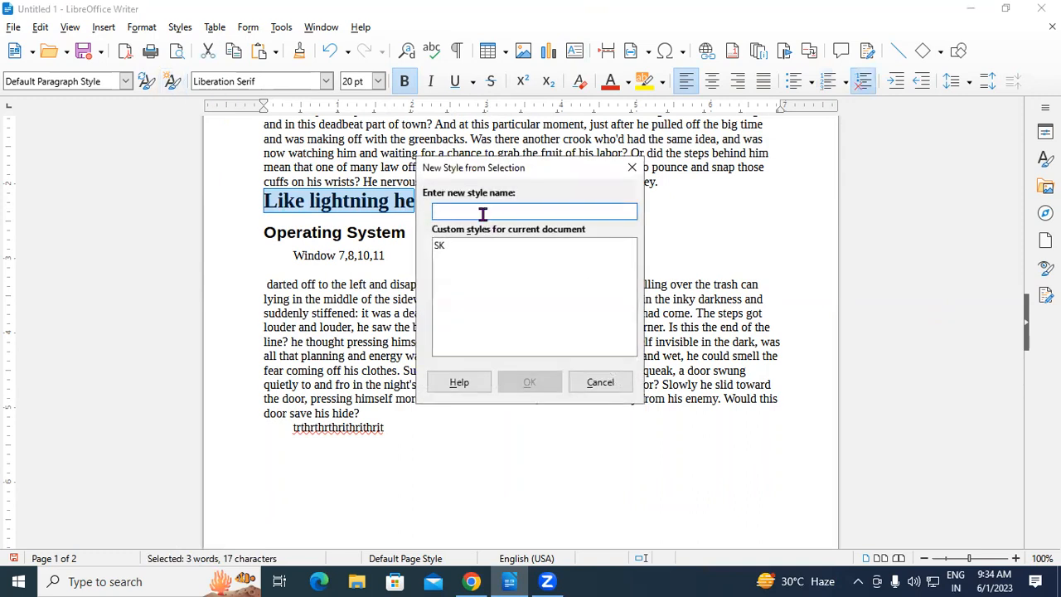
text(S)
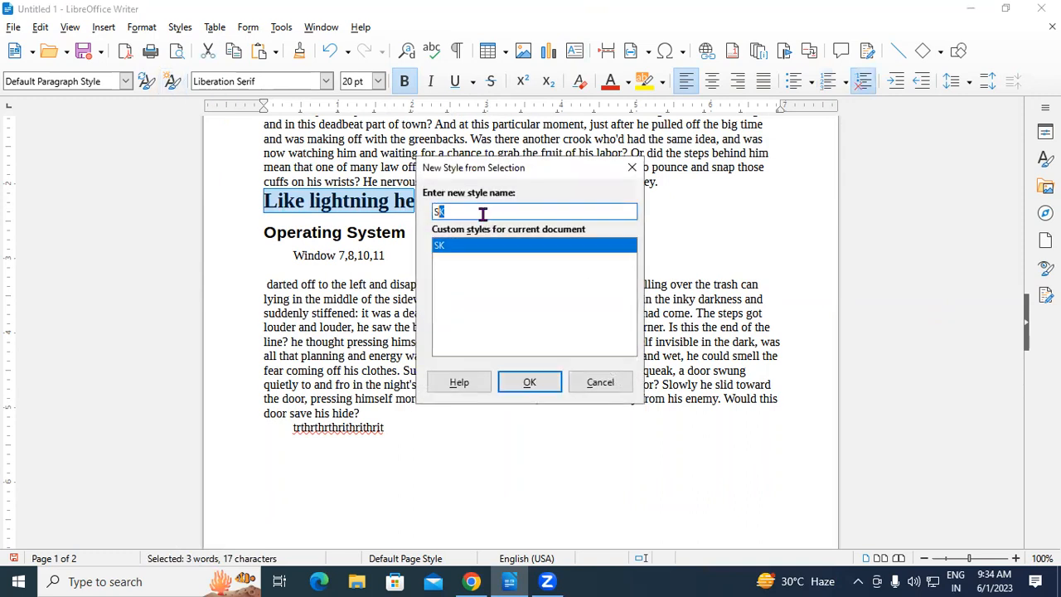
text(KK)
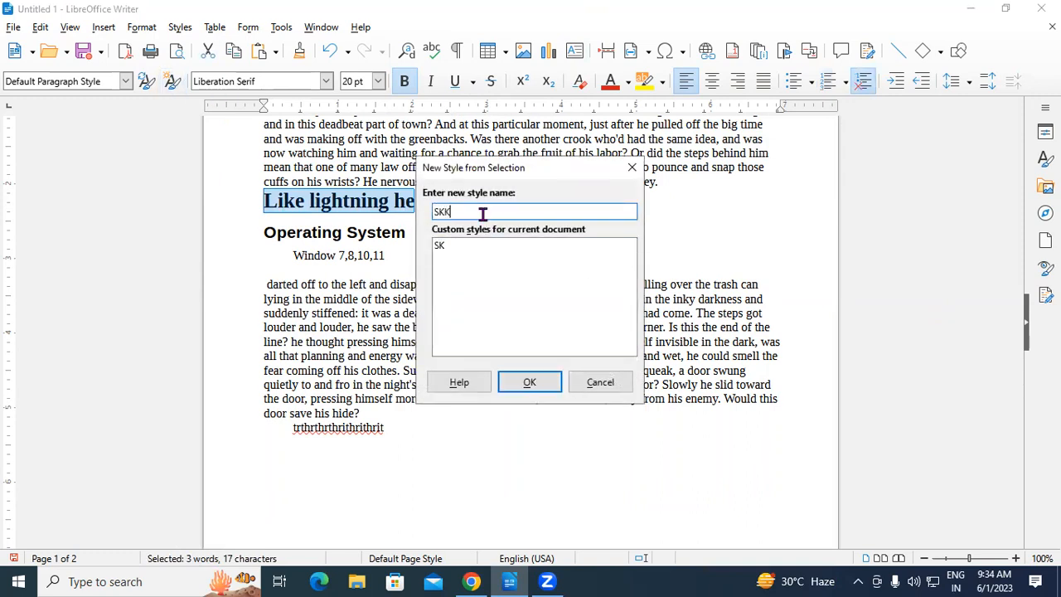
click(537, 383)
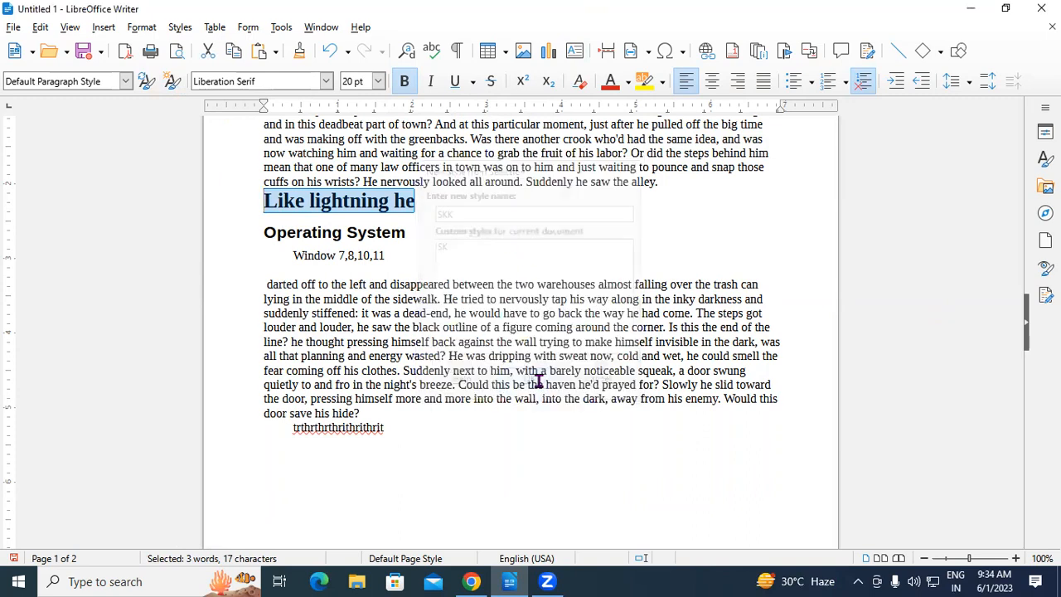
click(437, 208)
- Try the SKK style on the paragraph starting with "darted off to the left", and undo it
scroll(462, 346, down, 2)
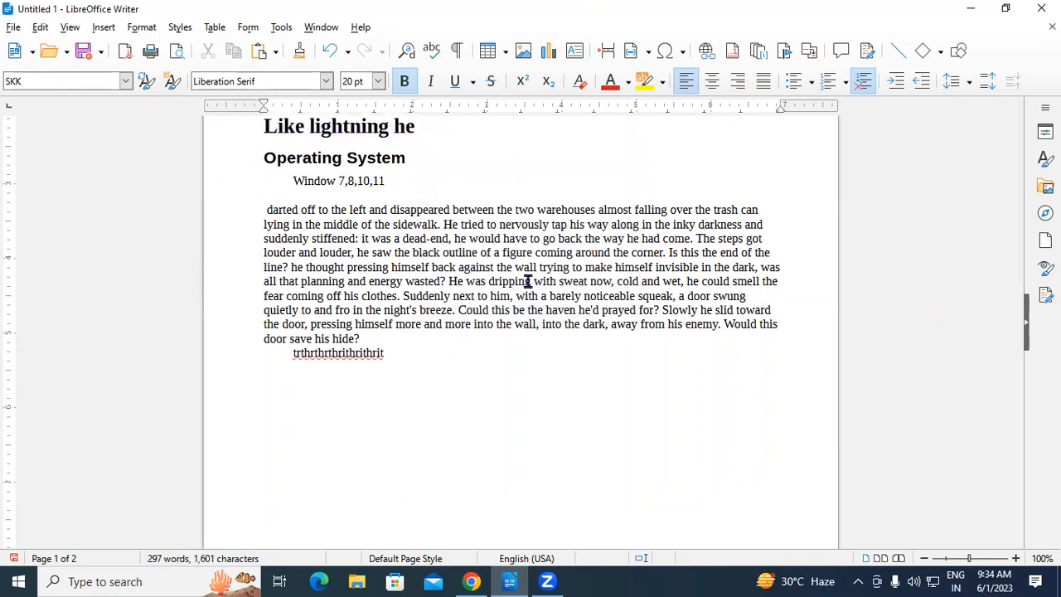
drag(262, 297, 750, 291)
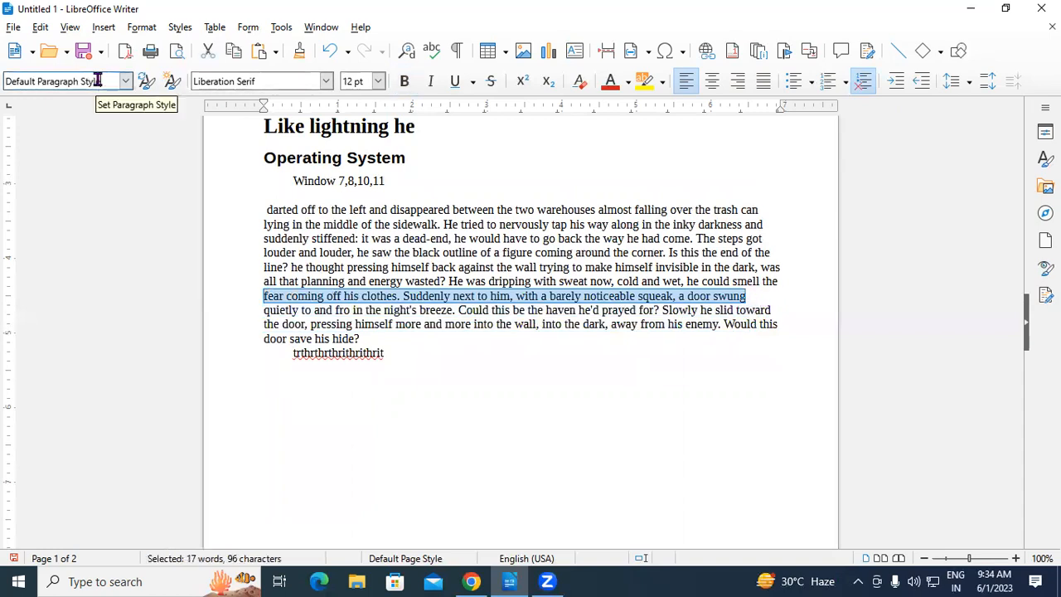
drag(109, 82, 3, 86)
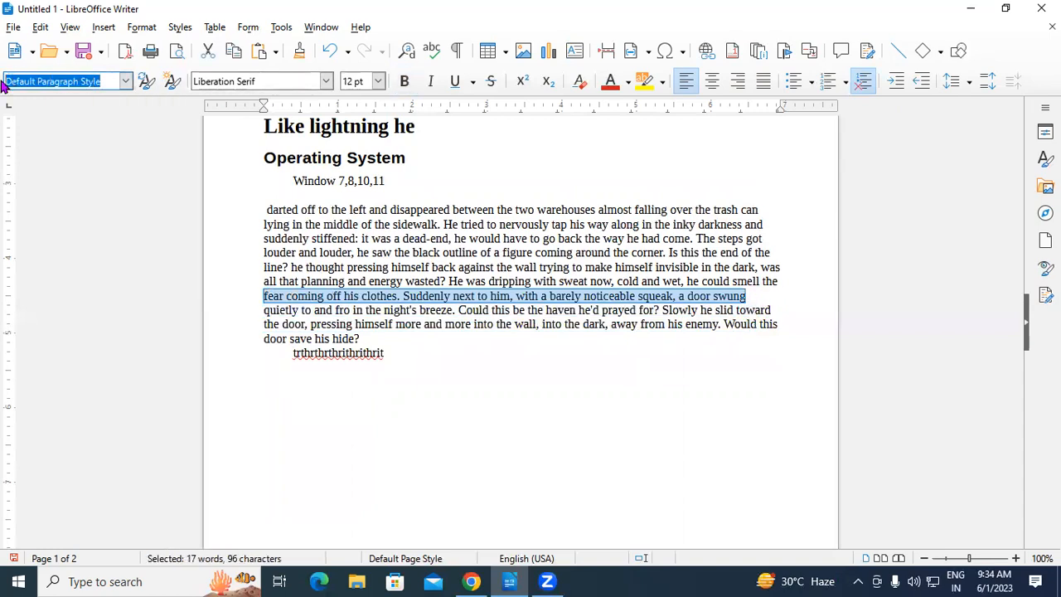
text(SKK)
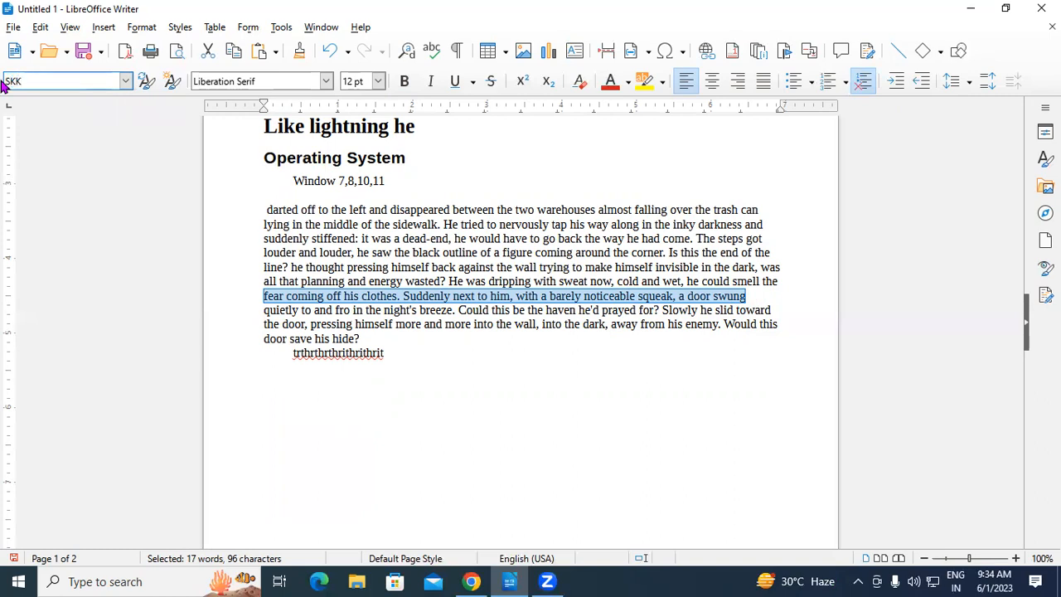
key(Return)
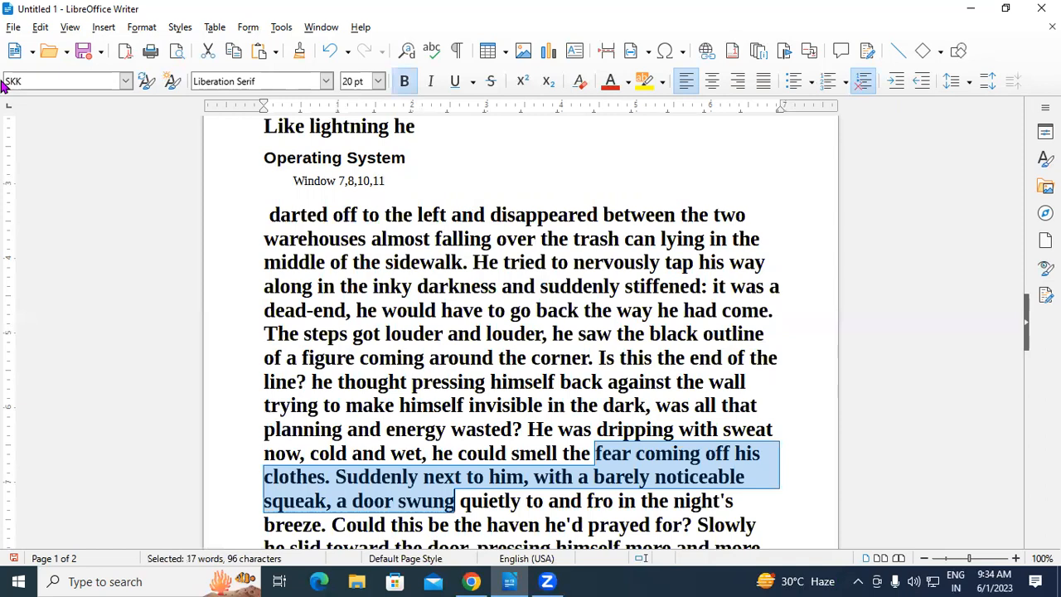
key(ctrl+z)
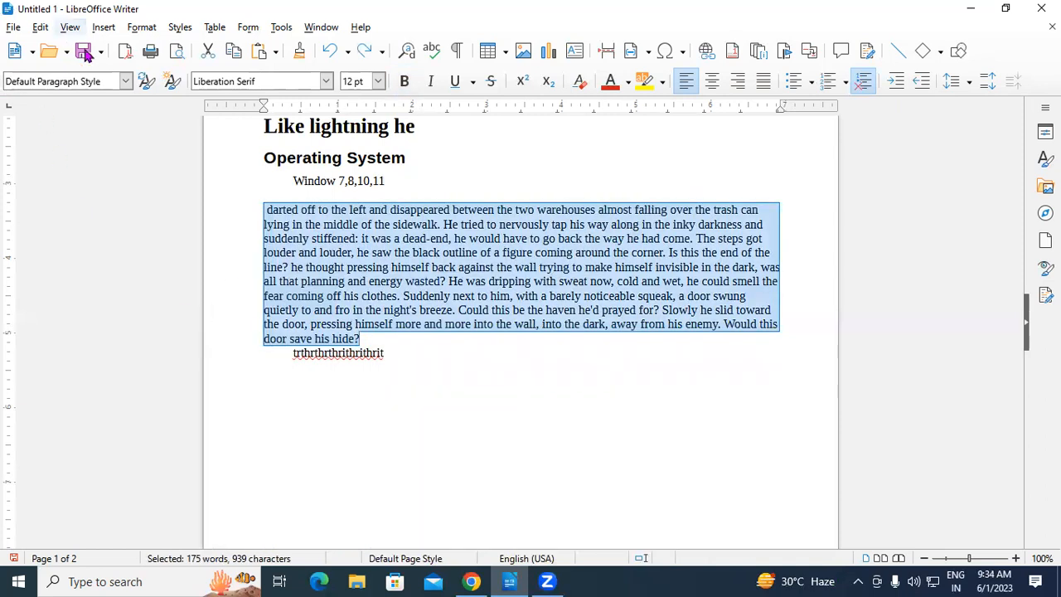
- Try the SKK style on the "Window 7,8,10,11" line, and undo it
scroll(275, 208, up, 2)
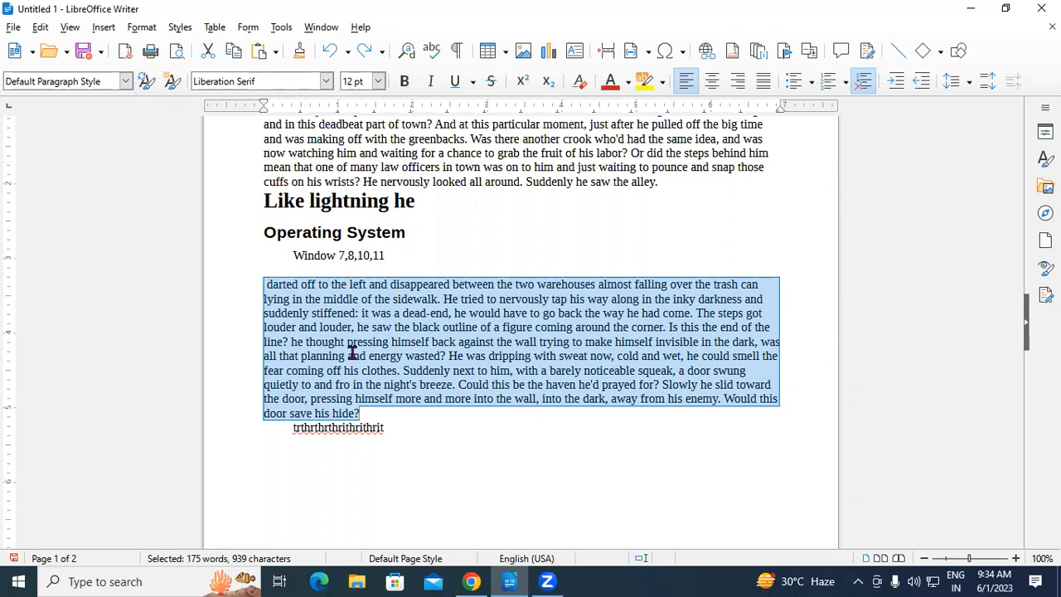
scroll(345, 275, up, 4)
scroll(346, 205, down, 3)
scroll(373, 249, down, 1)
drag(289, 254, 388, 256)
click(386, 255)
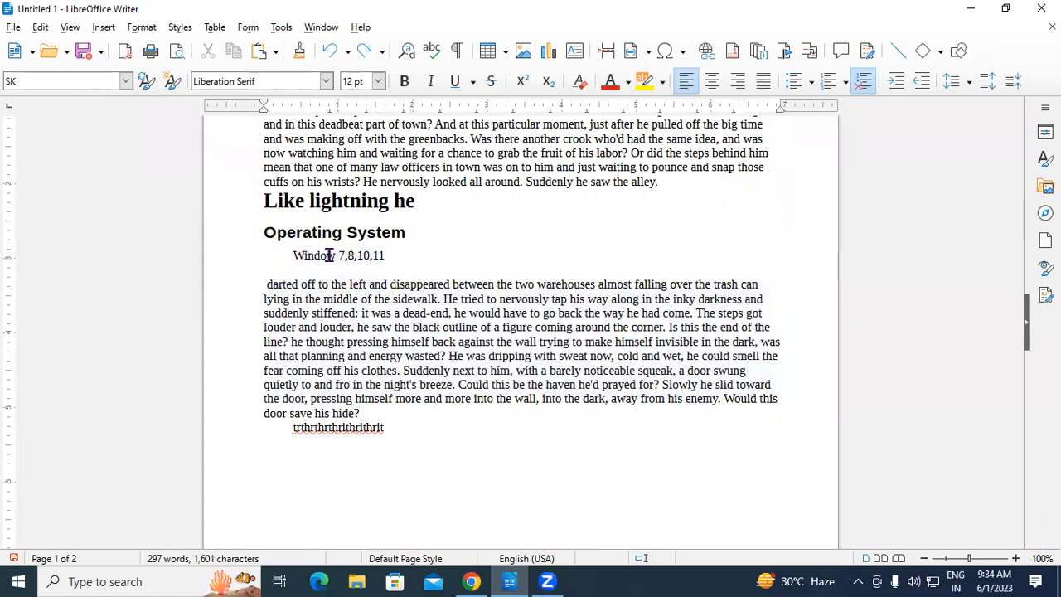
drag(290, 257, 391, 257)
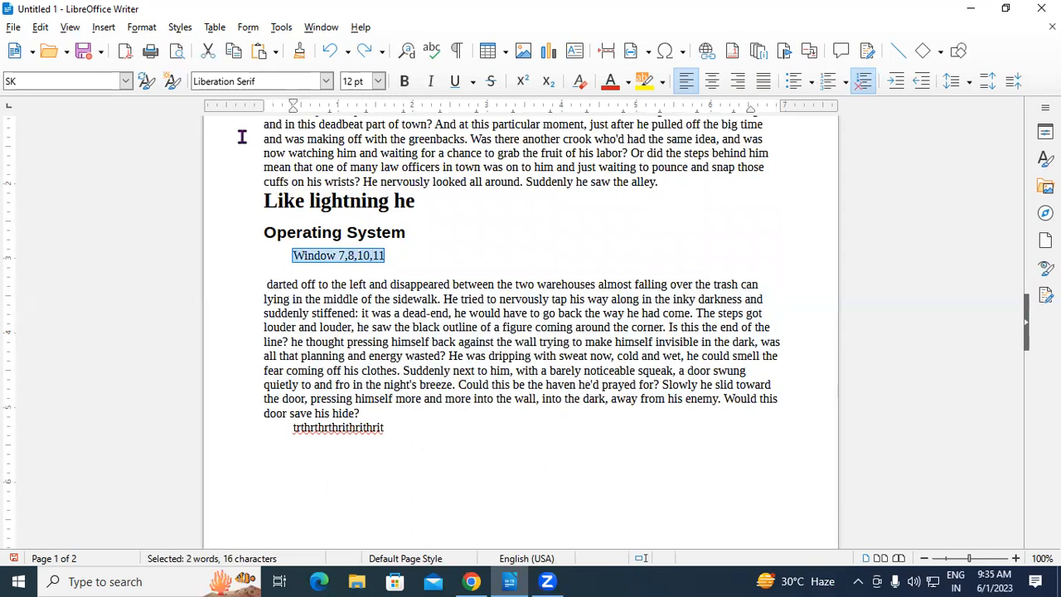
click(60, 73)
text(skk)
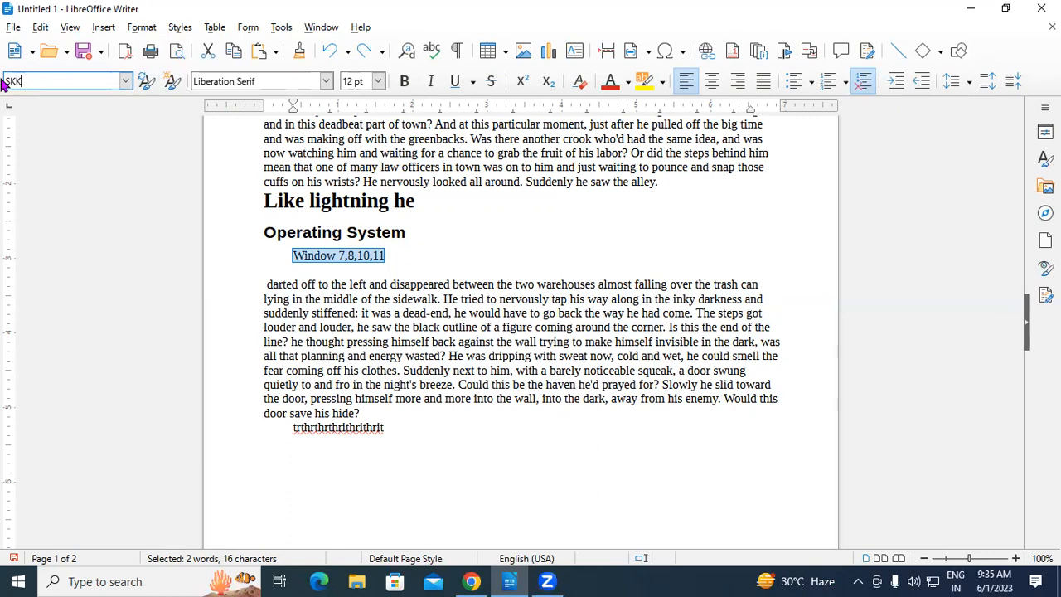
key(Return)
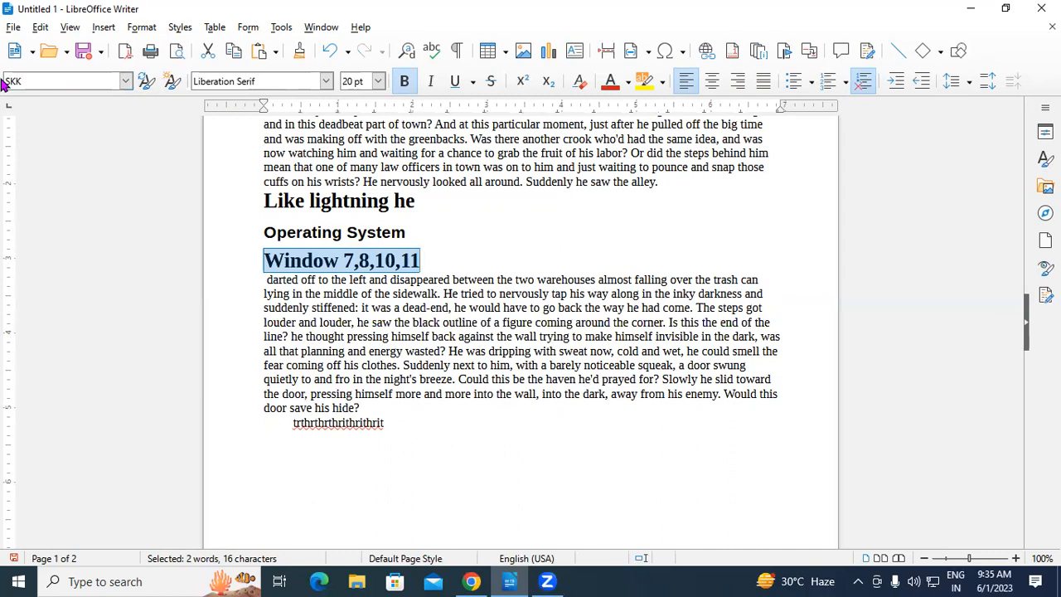
key(ctrl+z)
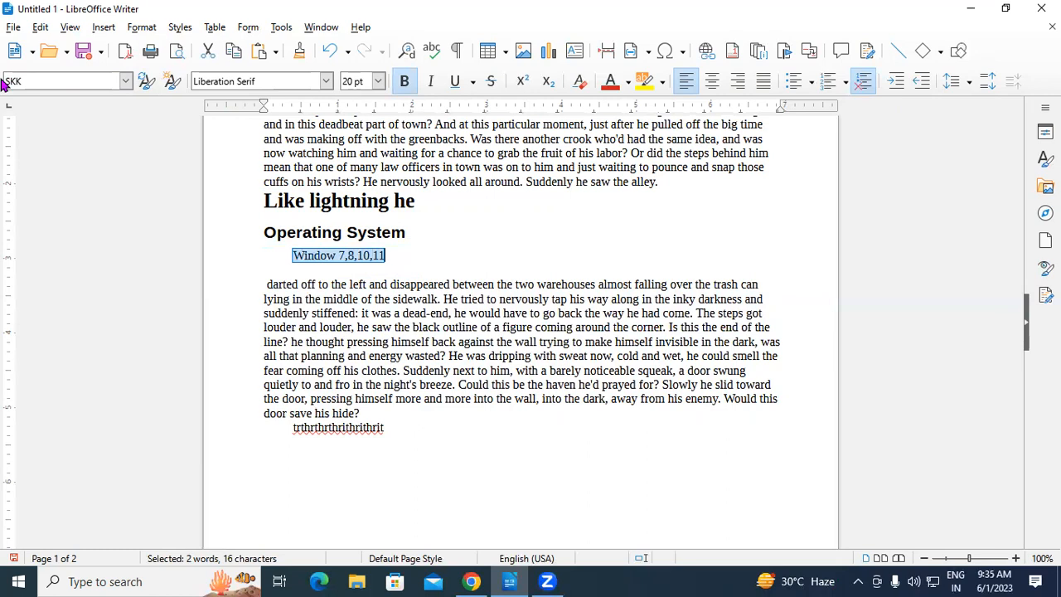
- Create a new blank text document and place the text cursor on its page
click(373, 417)
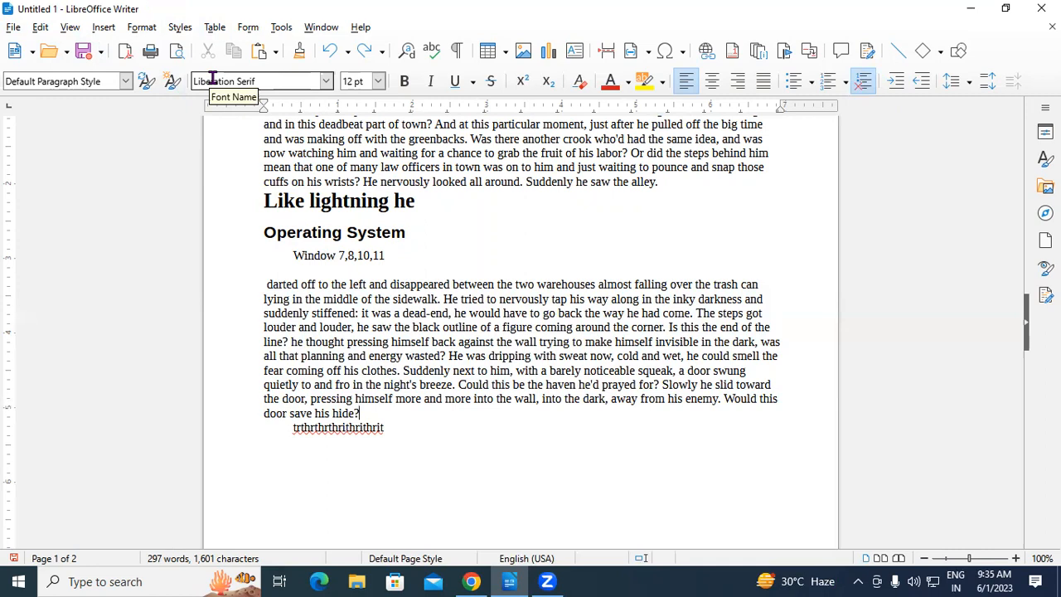
click(664, 187)
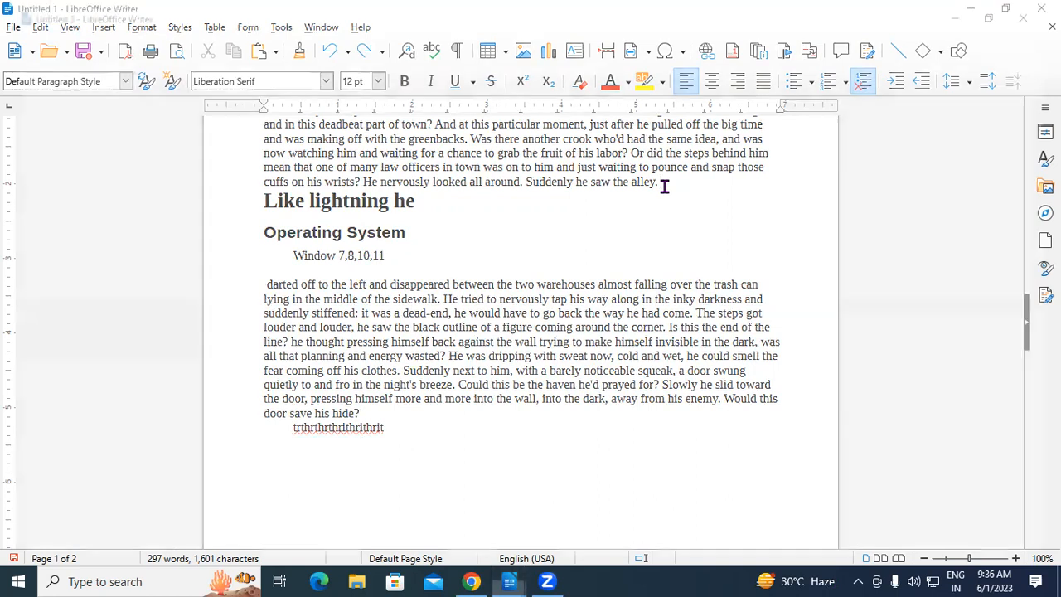
key(ctrl+n)
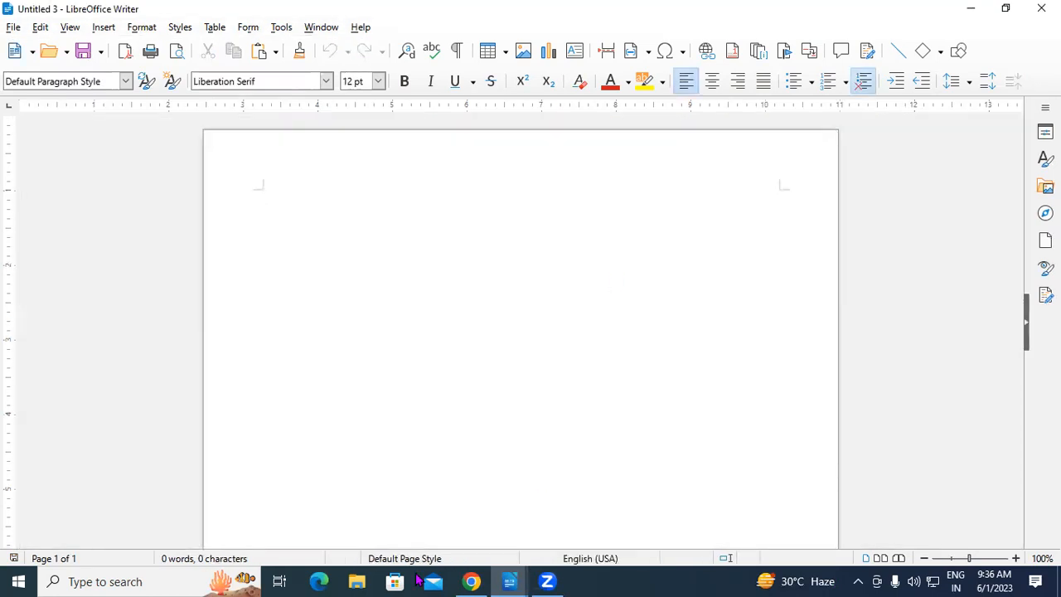
click(484, 307)
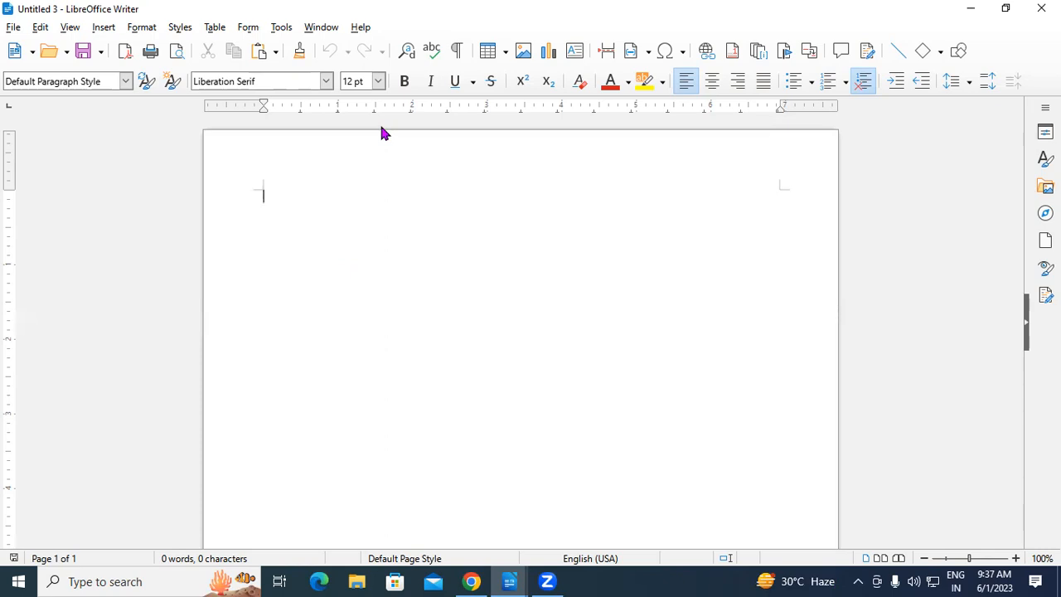
- Look through the available font sizes in the blank document and leave the size unchanged
click(378, 86)
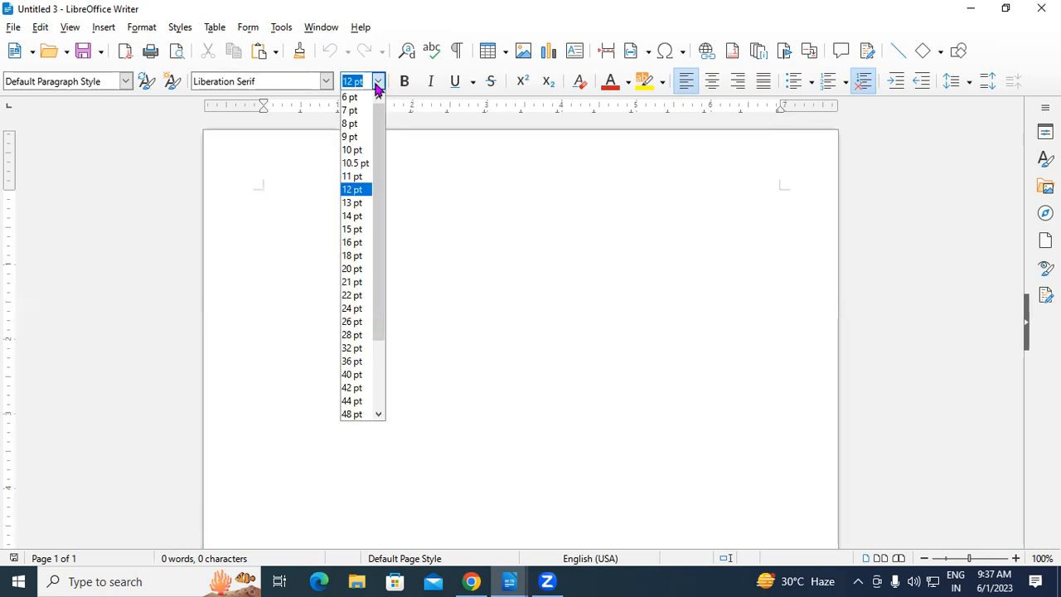
mouse_move(386, 111)
mouse_down()
mouse_move(387, 224)
mouse_move(384, 116)
mouse_up()
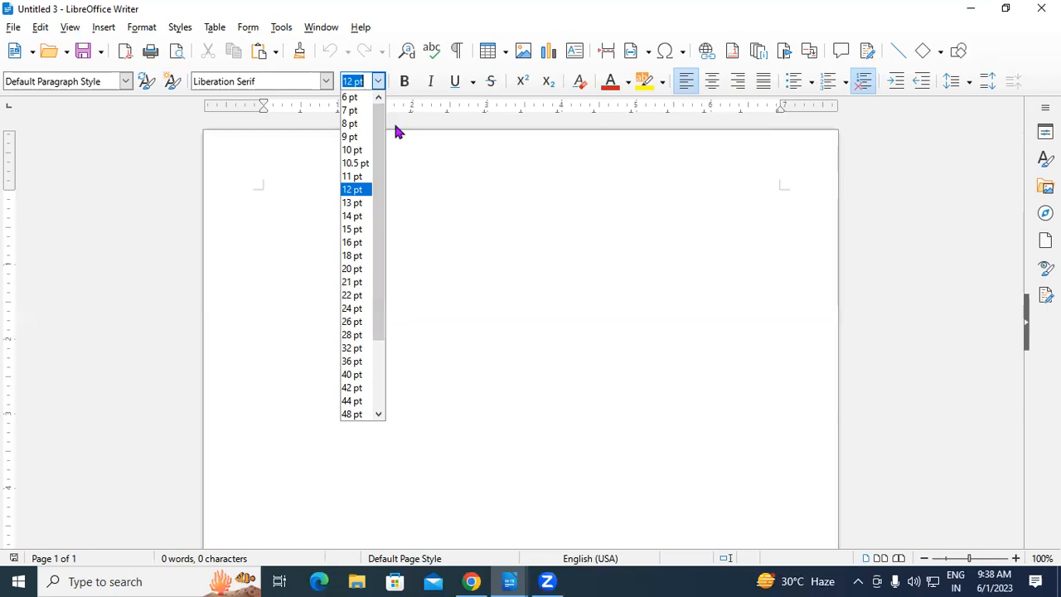
click(537, 248)
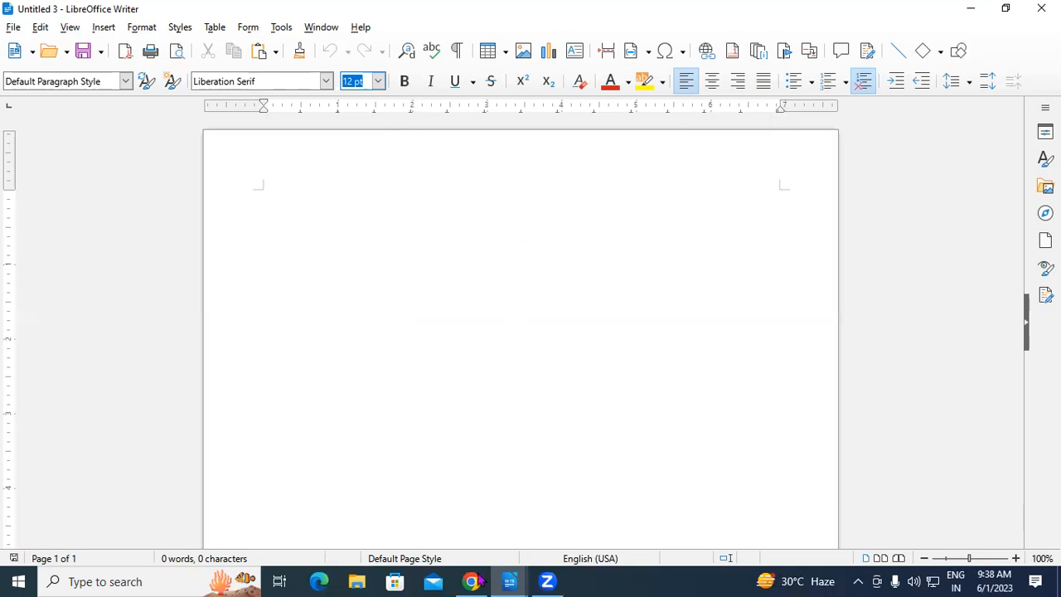
- Switch to the Untitled 1 document and set the paragraph starting with "He heard quiet steps" in the Lucida Handwriting font
click(508, 581)
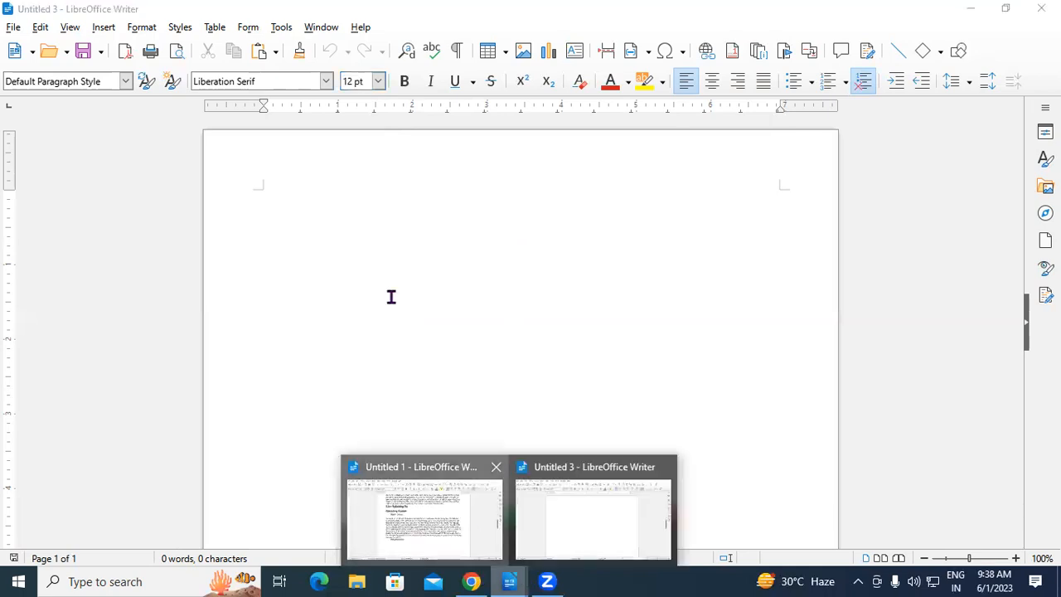
click(424, 518)
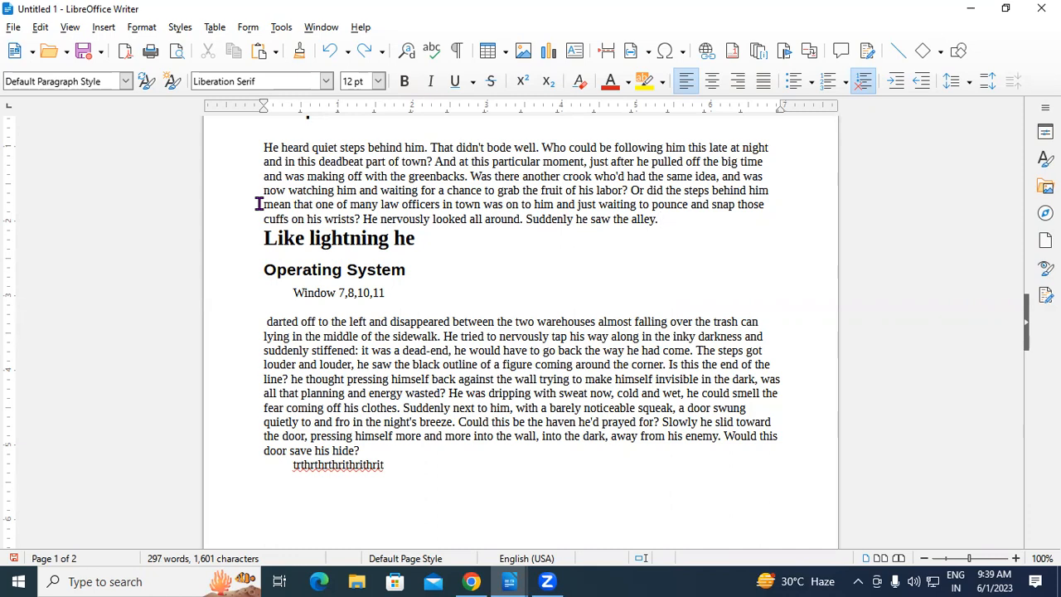
scroll(315, 274, up, 3)
drag(263, 265, 668, 335)
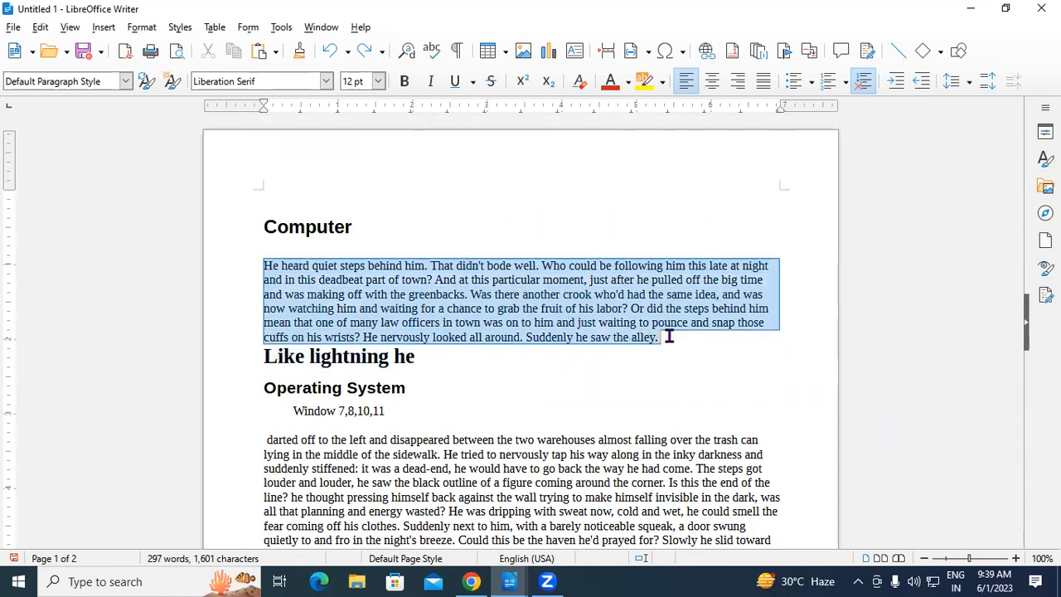
click(326, 86)
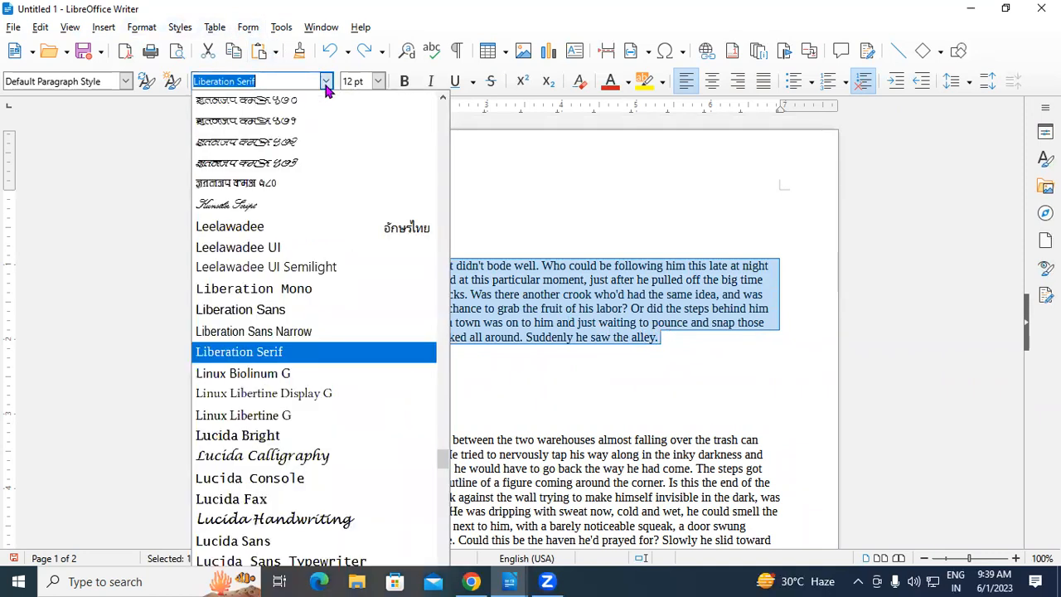
click(272, 520)
scroll(273, 505, down, 2)
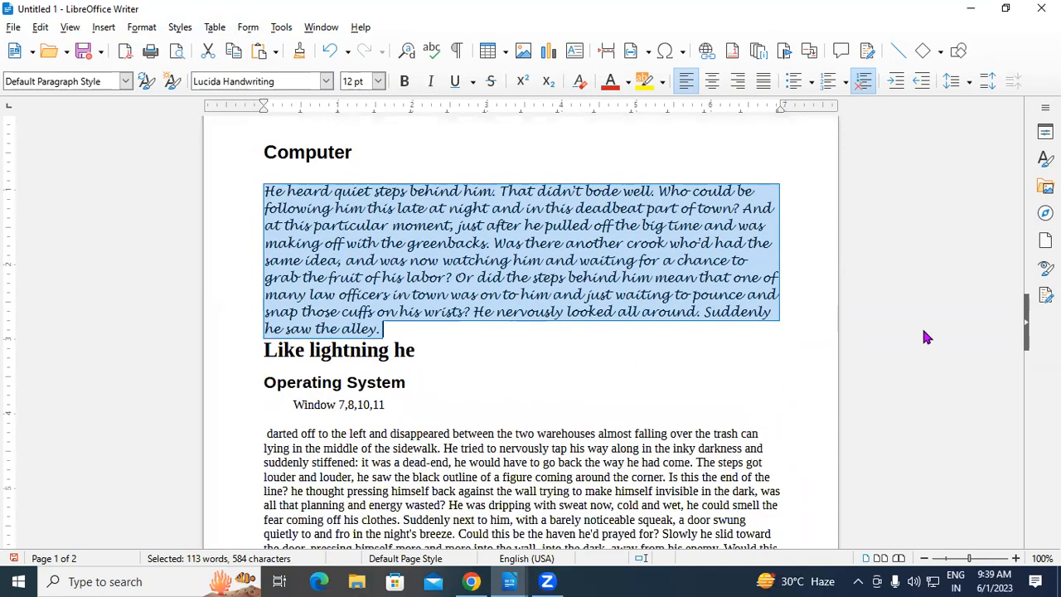
- Make the whole paragraph starting with "He heard quiet steps" bold and deselect it
click(664, 336)
drag(266, 194, 386, 329)
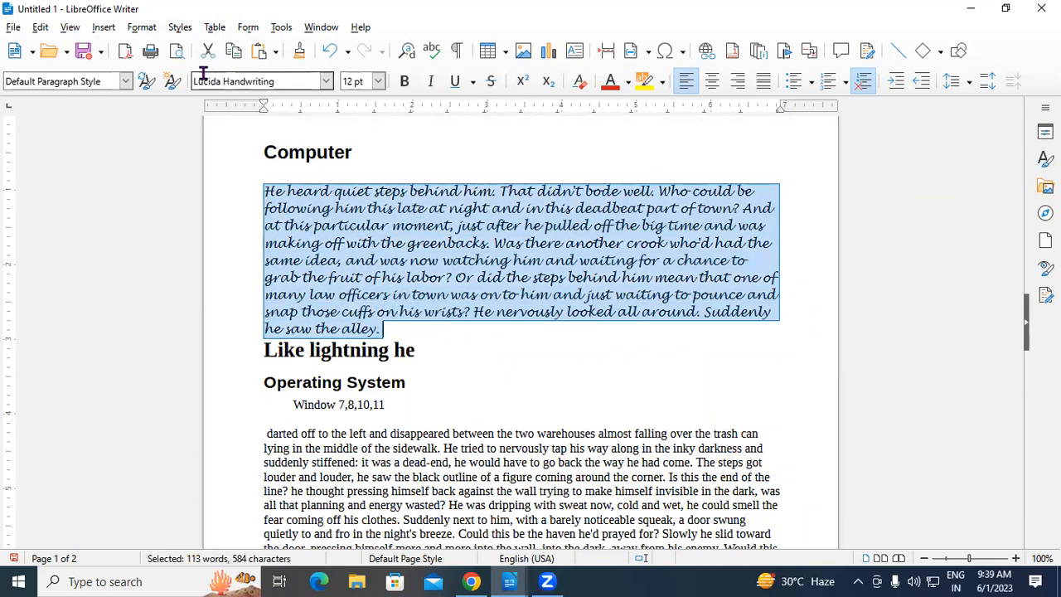
click(404, 81)
click(427, 349)
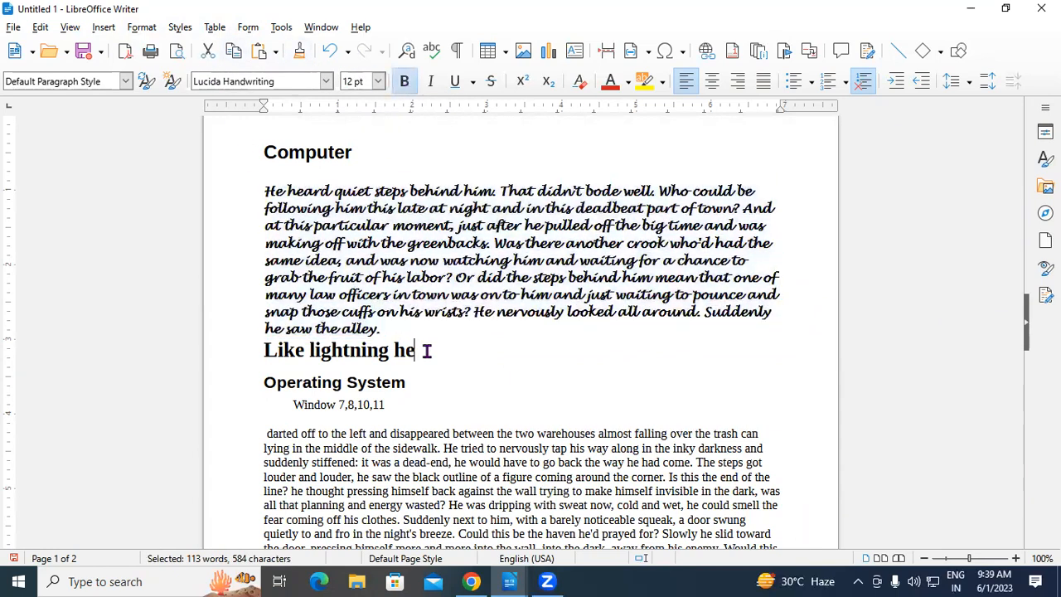
click(403, 331)
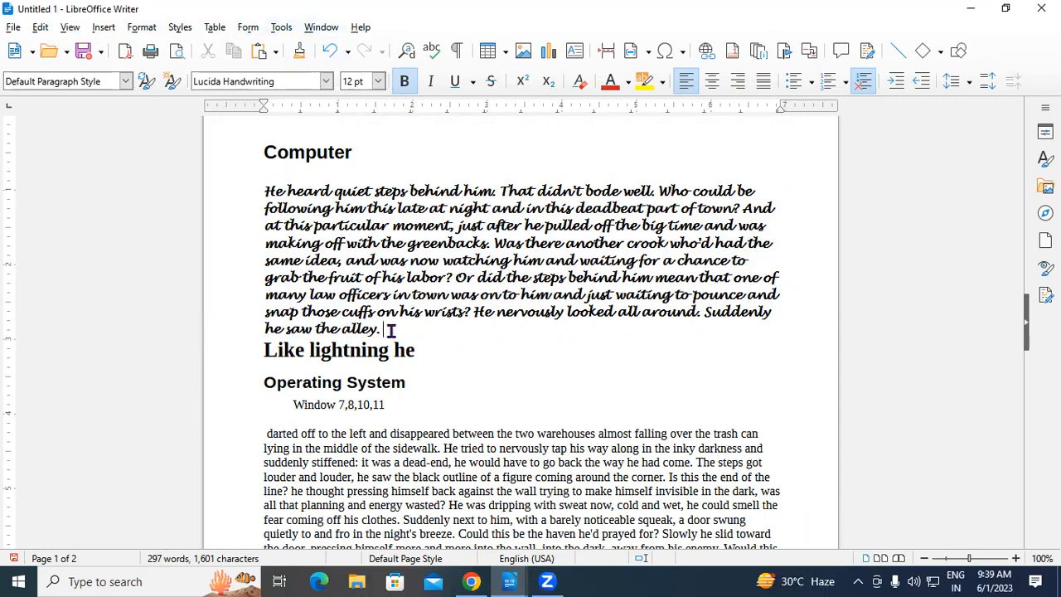
drag(385, 329, 260, 330)
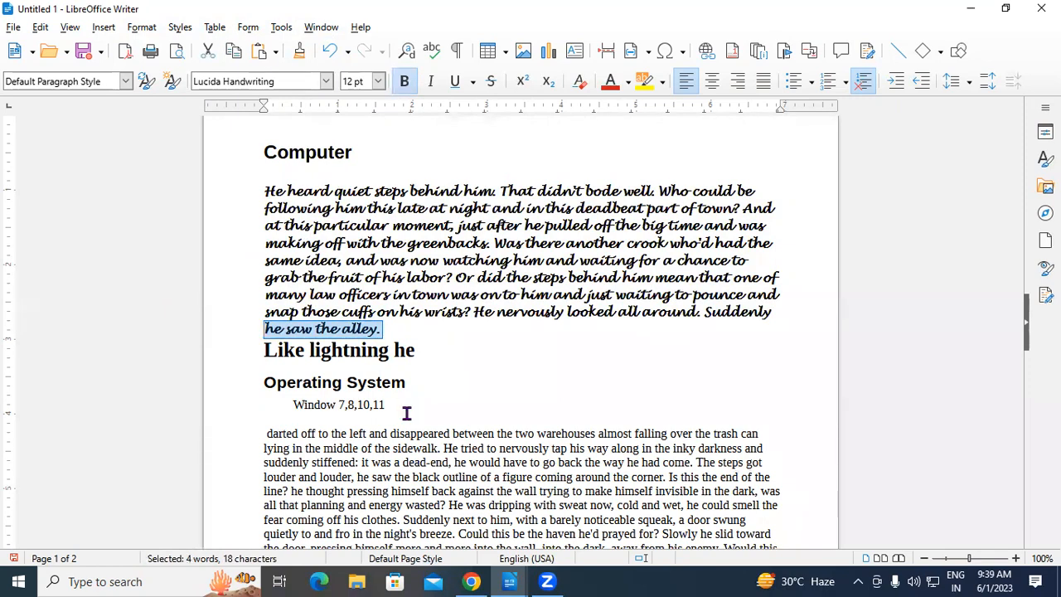
scroll(405, 411, down, 2)
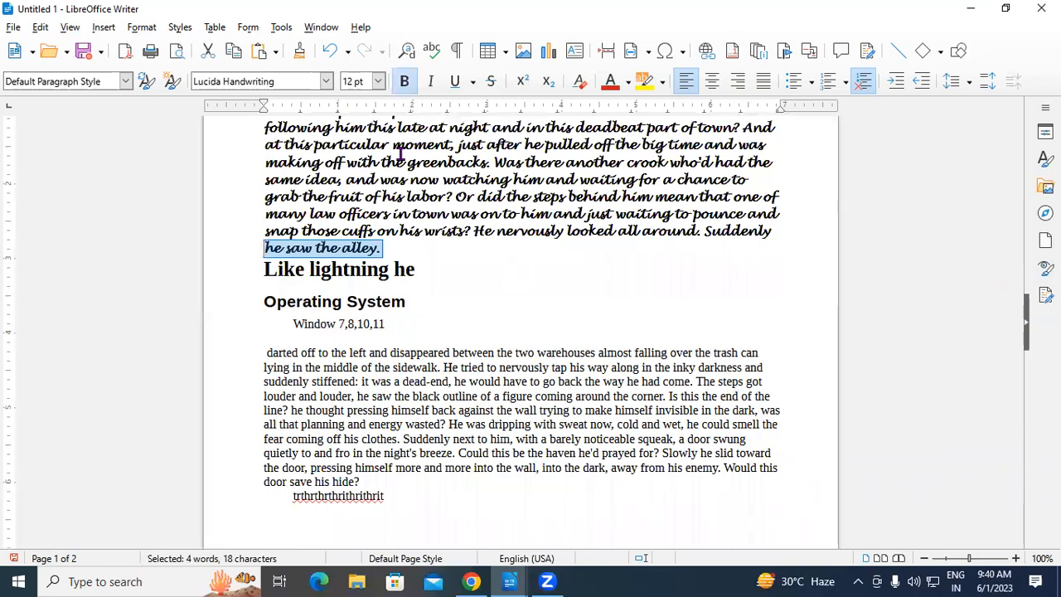
click(390, 495)
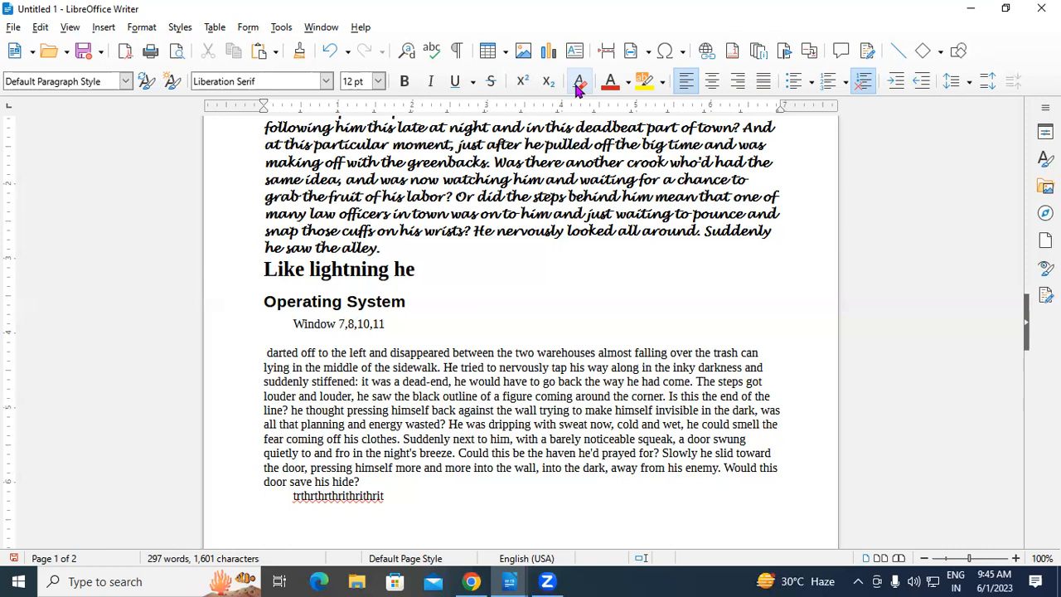
- Add a new line reading "Unix" below the "Window 7,8,10,11" line
click(460, 317)
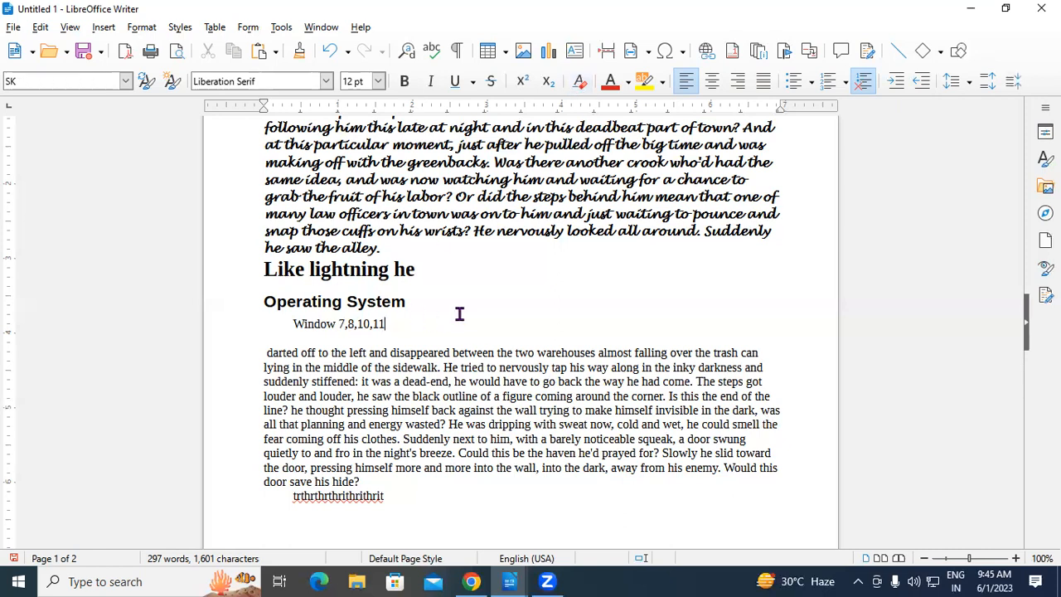
scroll(462, 315, down, 2)
scroll(460, 316, down, 2)
scroll(457, 308, up, 1)
scroll(431, 331, down, 1)
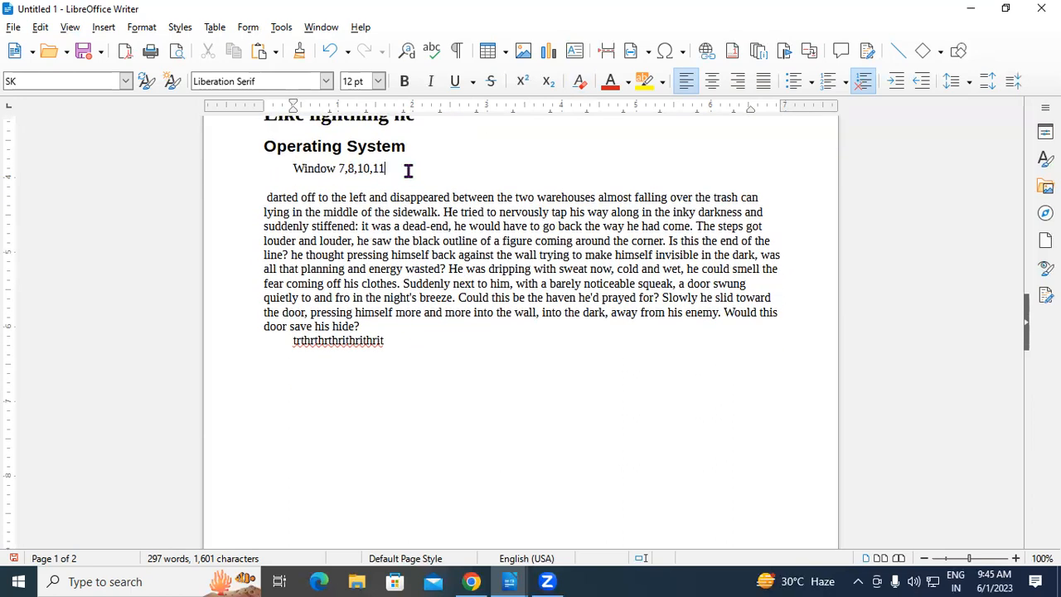
key(Return)
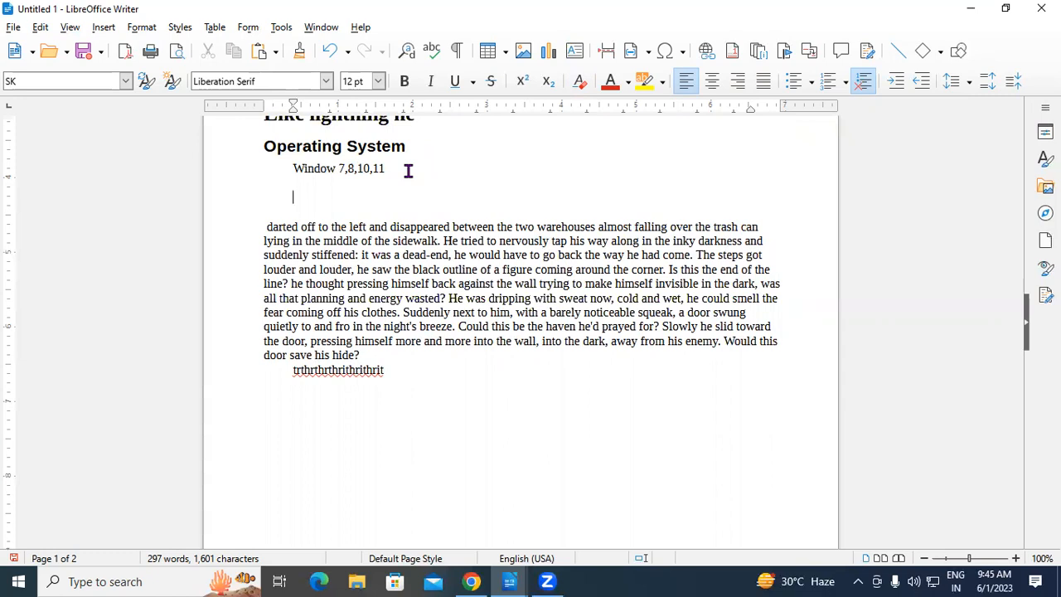
text(Unix)
- Format the word "Unix" as bold, 20 pt, with the font color Dark Red 2
drag(323, 196, 292, 194)
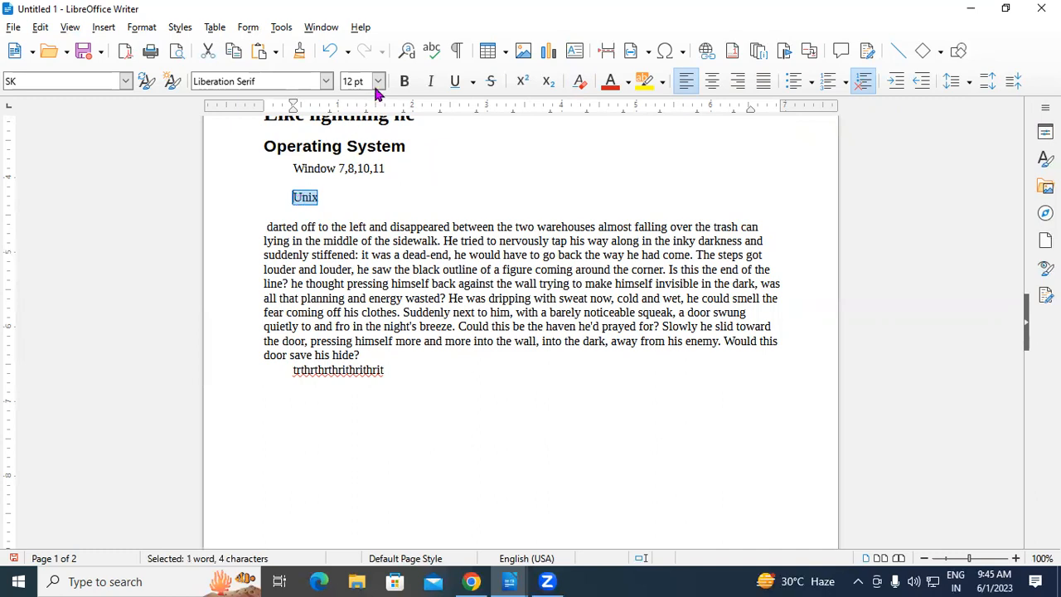
click(404, 83)
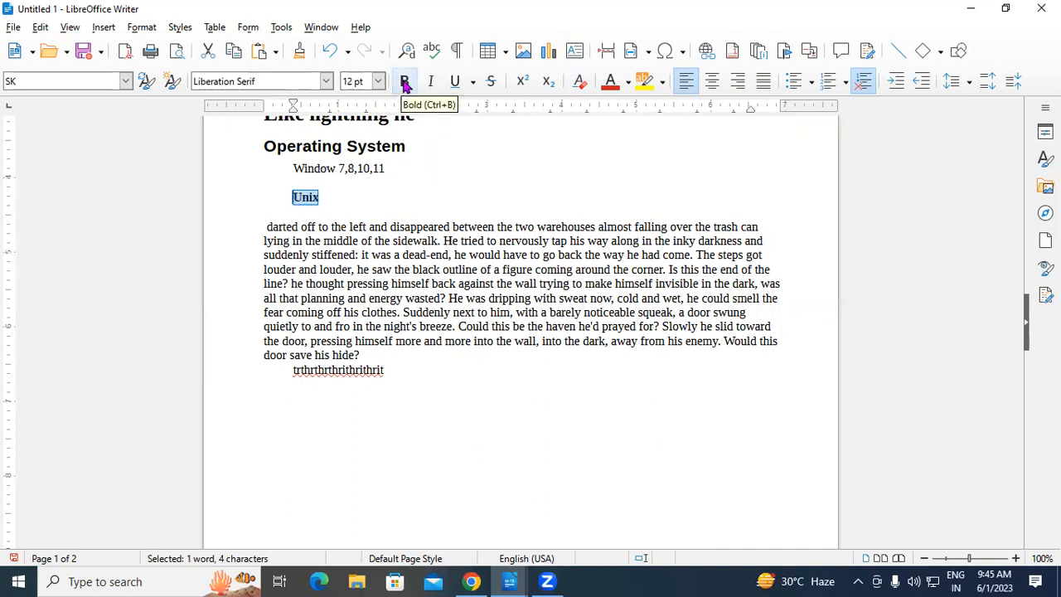
click(378, 81)
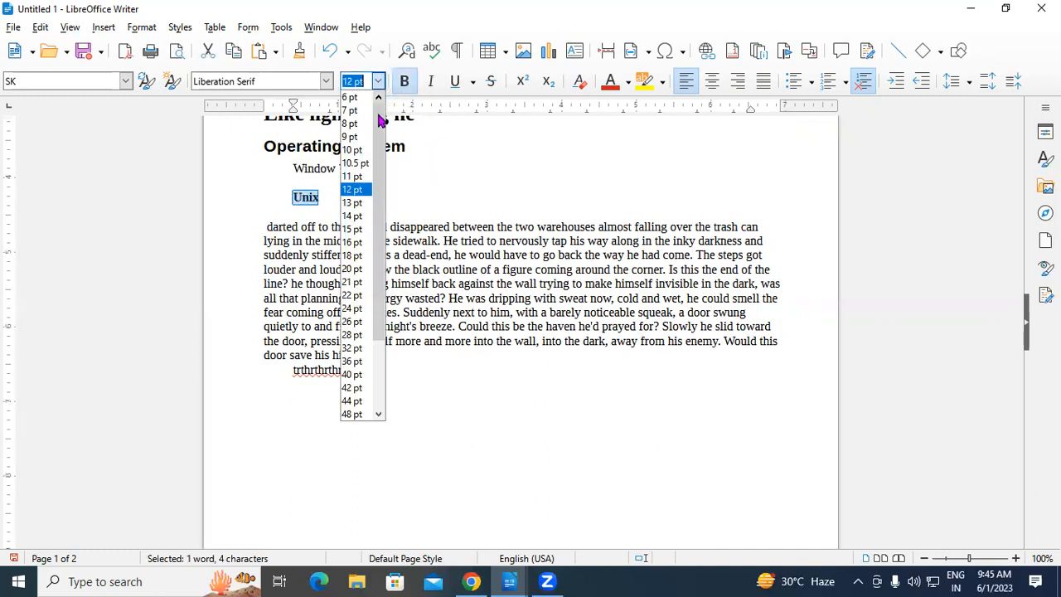
click(354, 269)
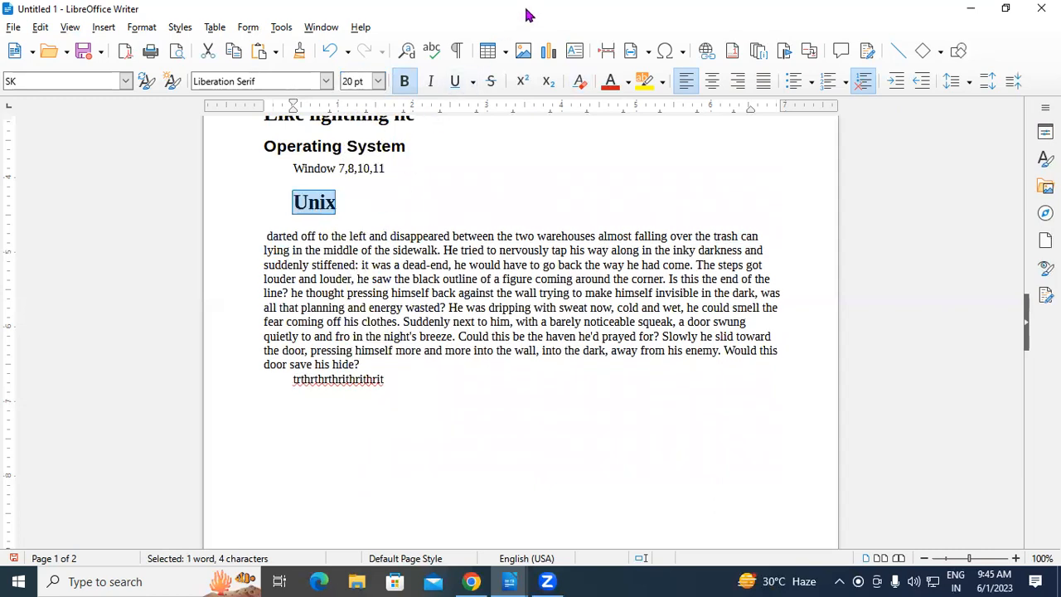
click(607, 88)
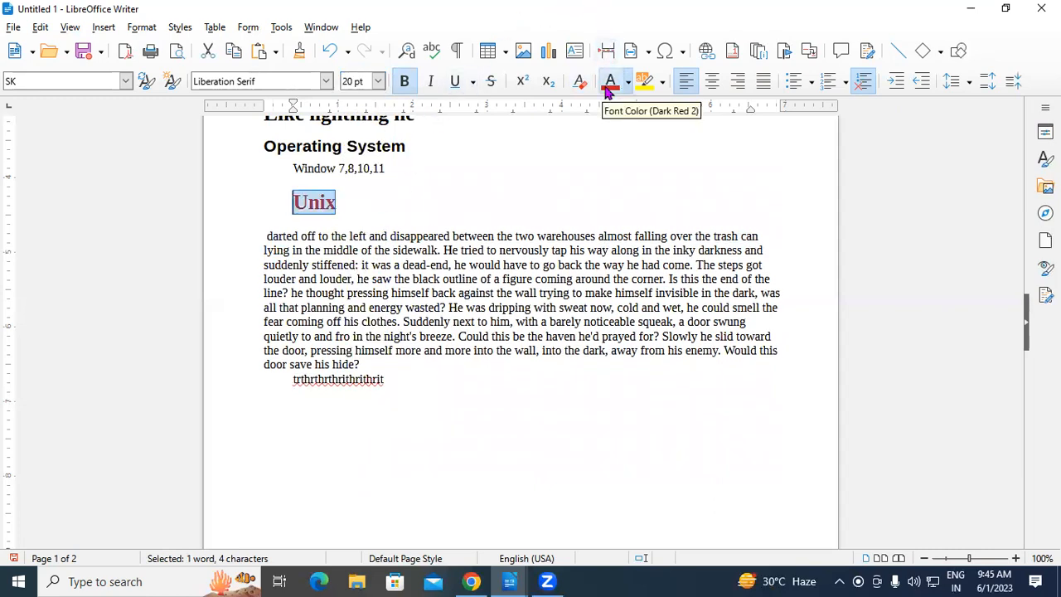
click(405, 219)
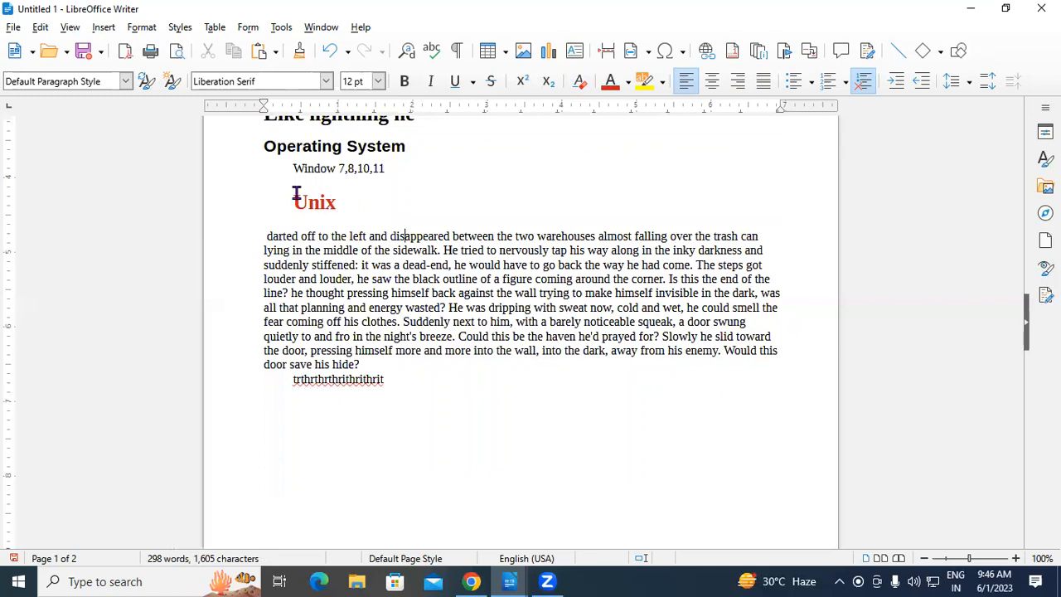
- Try resetting "Unix" attribute by attribute to non-bold, 12 pt and automatic font color, and undo it
drag(293, 200, 344, 210)
click(344, 210)
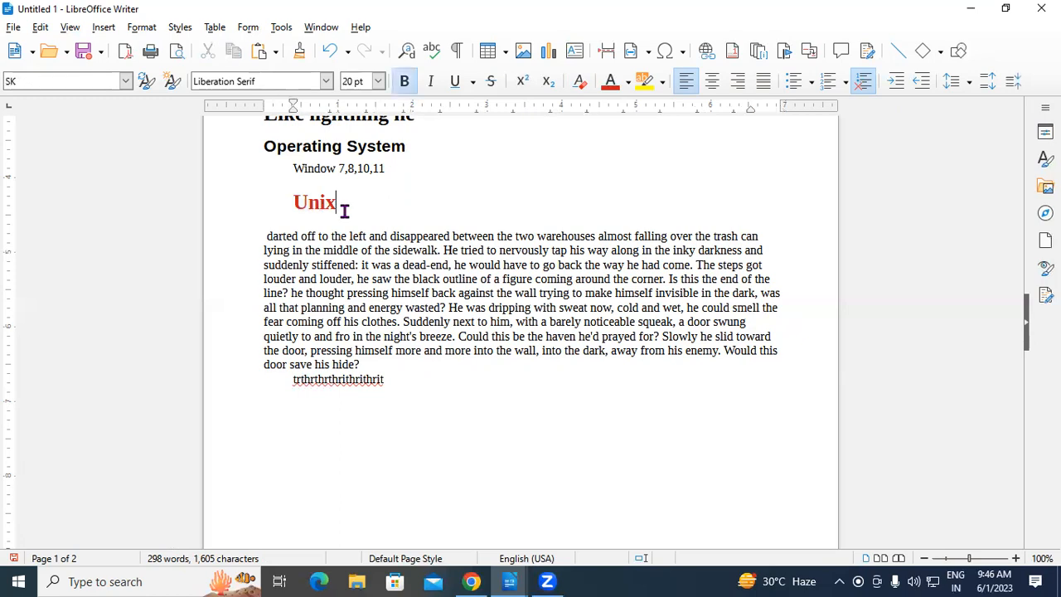
drag(296, 200, 339, 201)
click(339, 203)
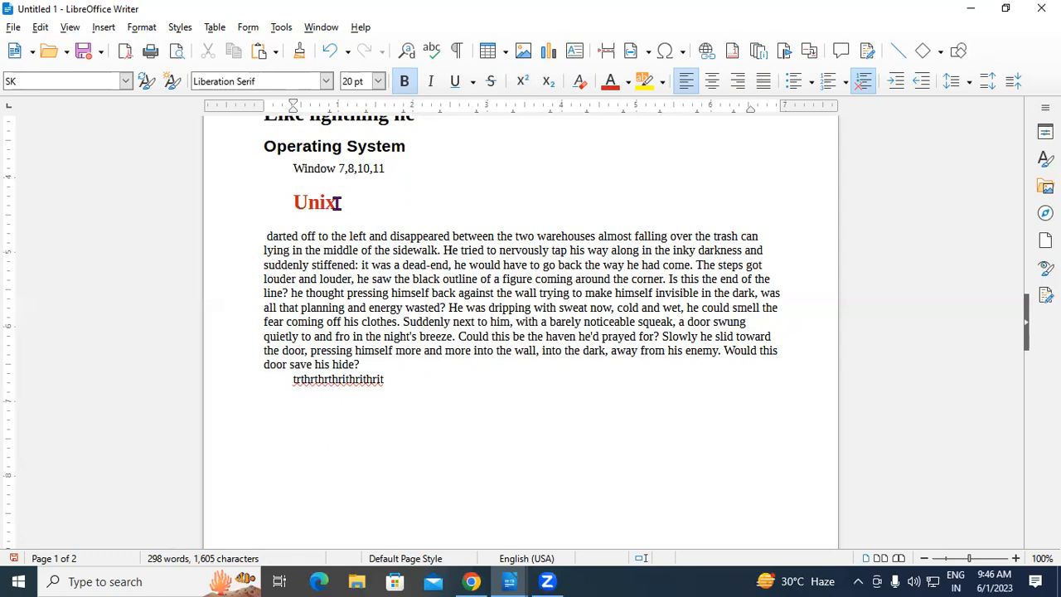
drag(290, 205, 340, 201)
click(405, 82)
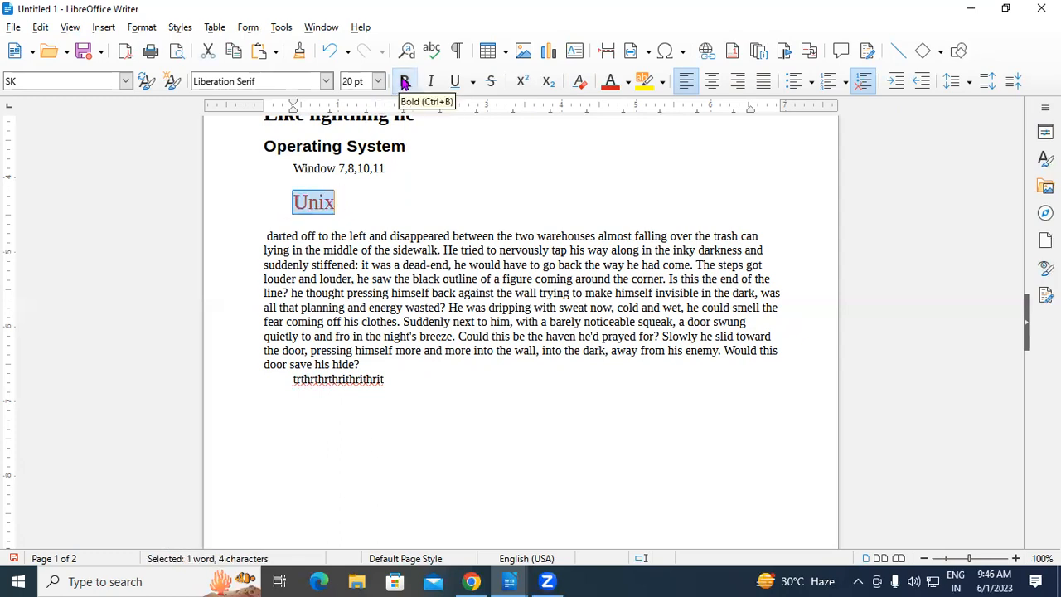
click(379, 81)
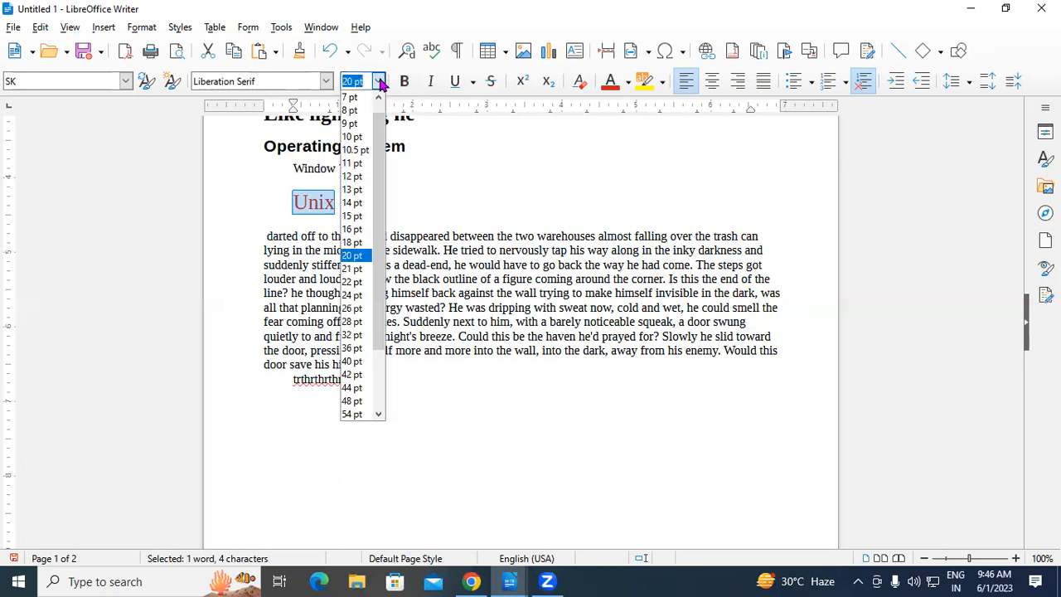
click(353, 176)
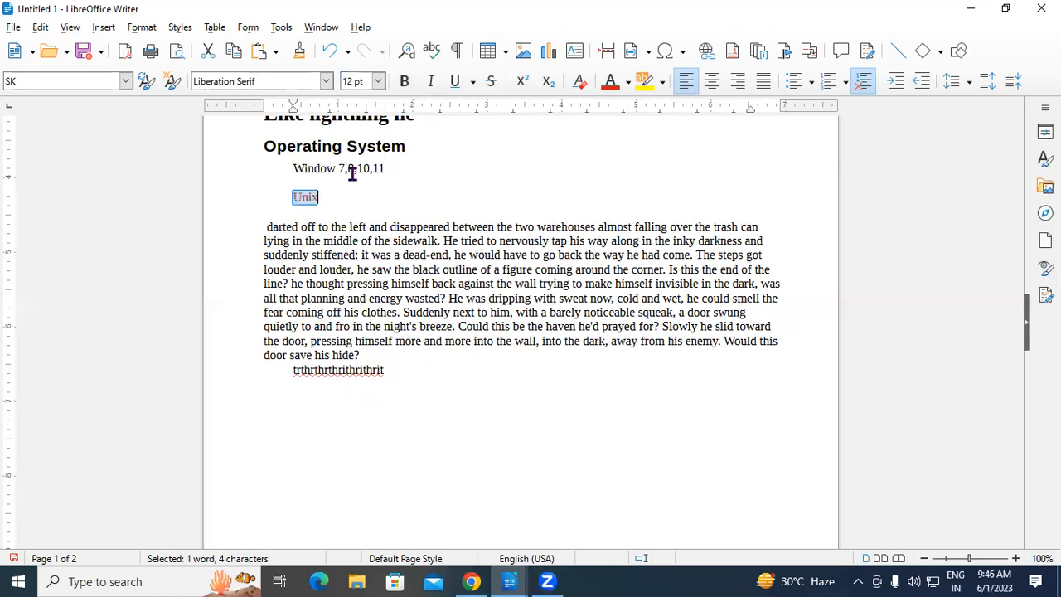
click(628, 83)
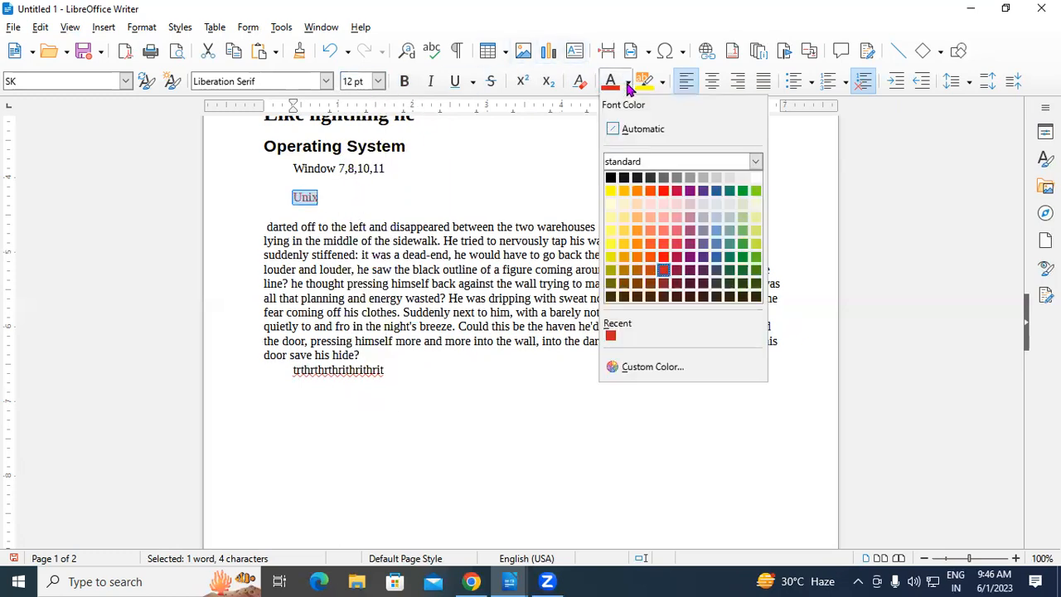
click(630, 131)
click(384, 218)
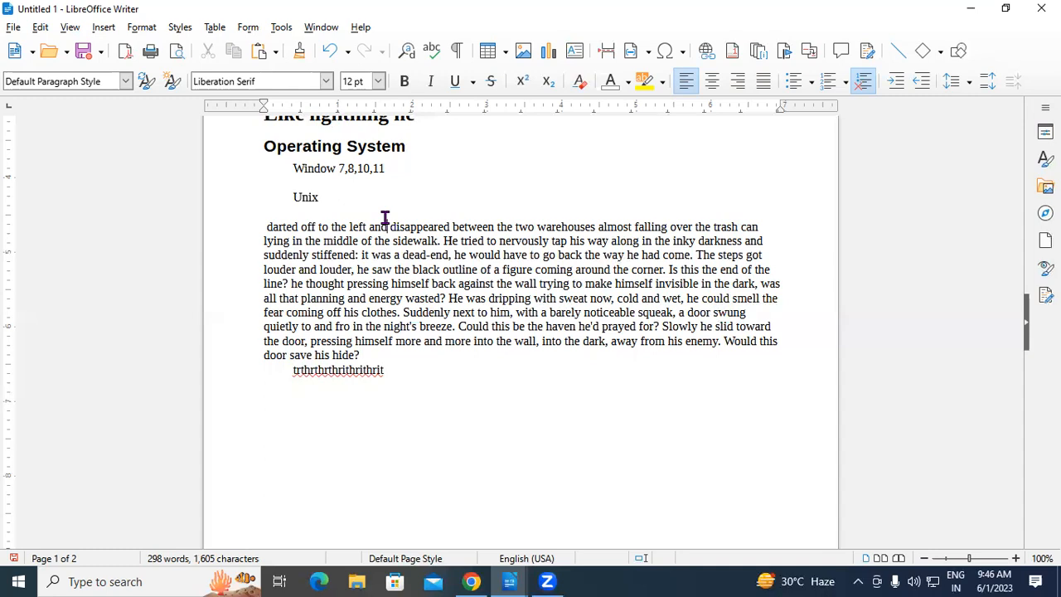
key(ctrl+z)
key(ctrl+z)
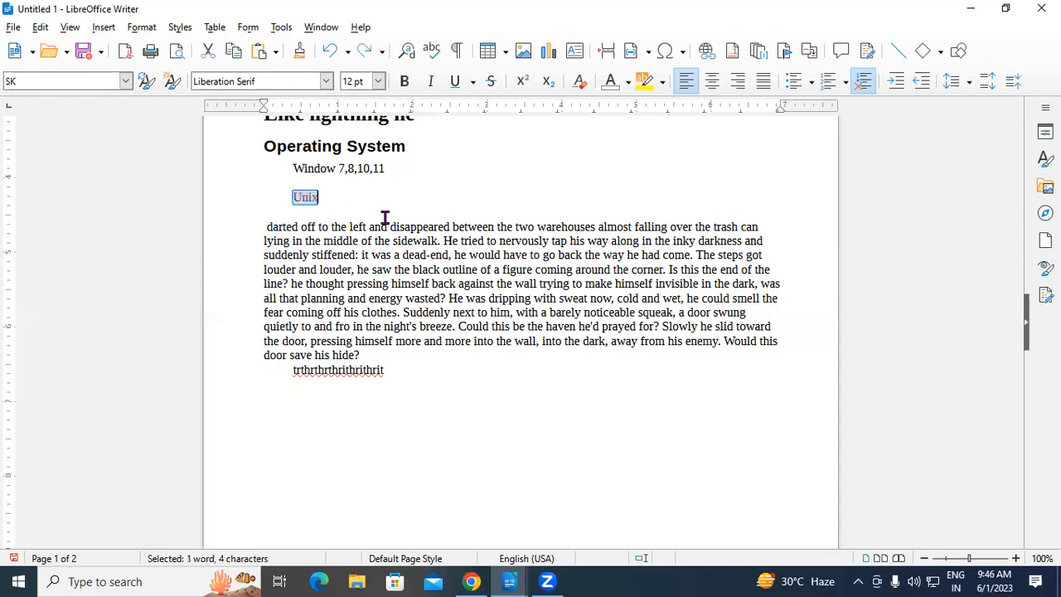
- Try clearing all direct formatting from "Unix" at once, and undo it
drag(351, 213, 280, 197)
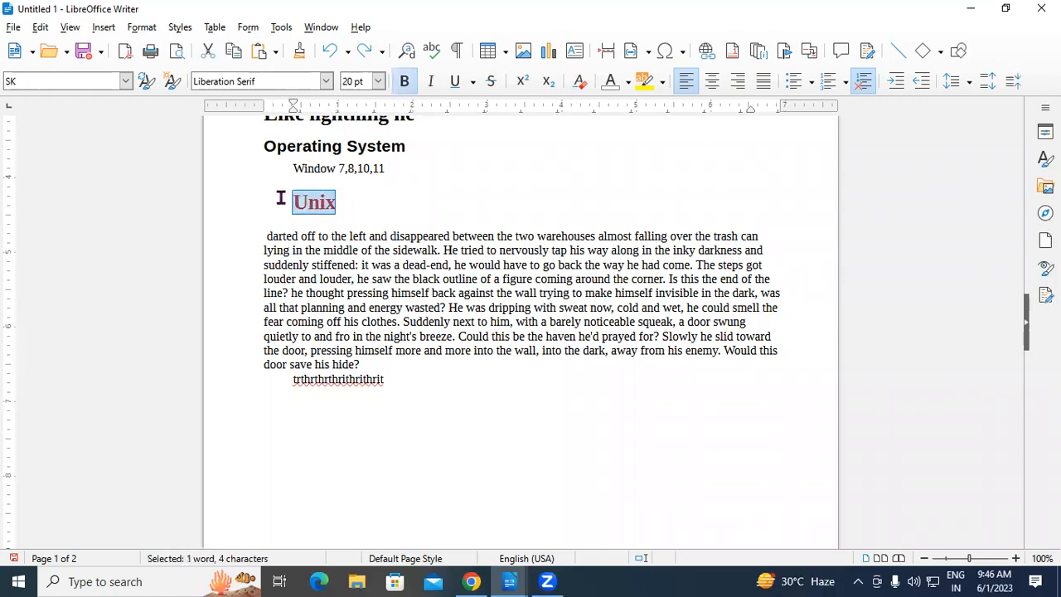
key(ctrl+m)
click(351, 199)
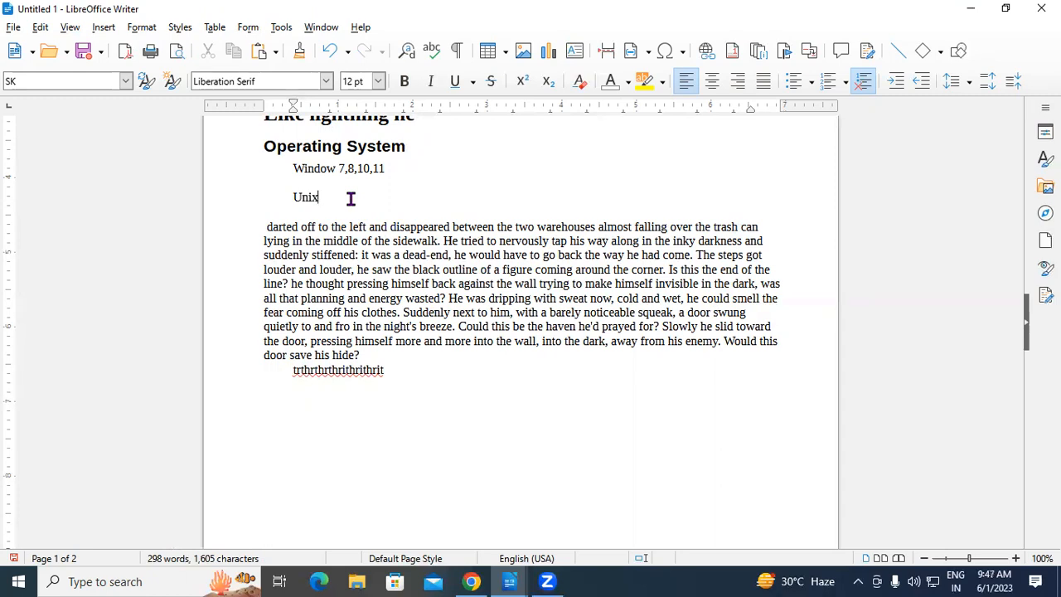
key(ctrl+z)
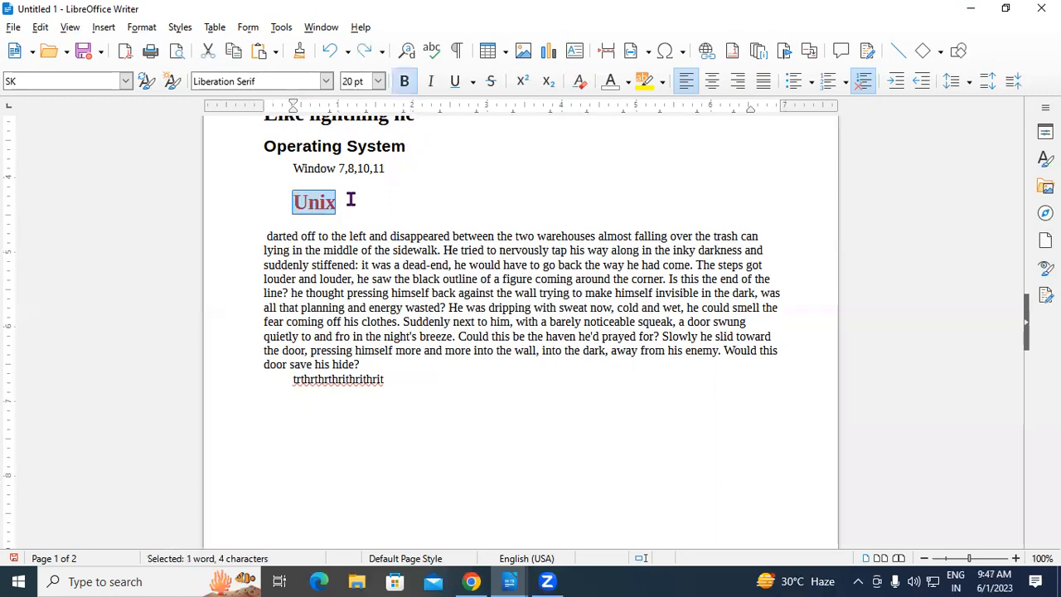
click(351, 199)
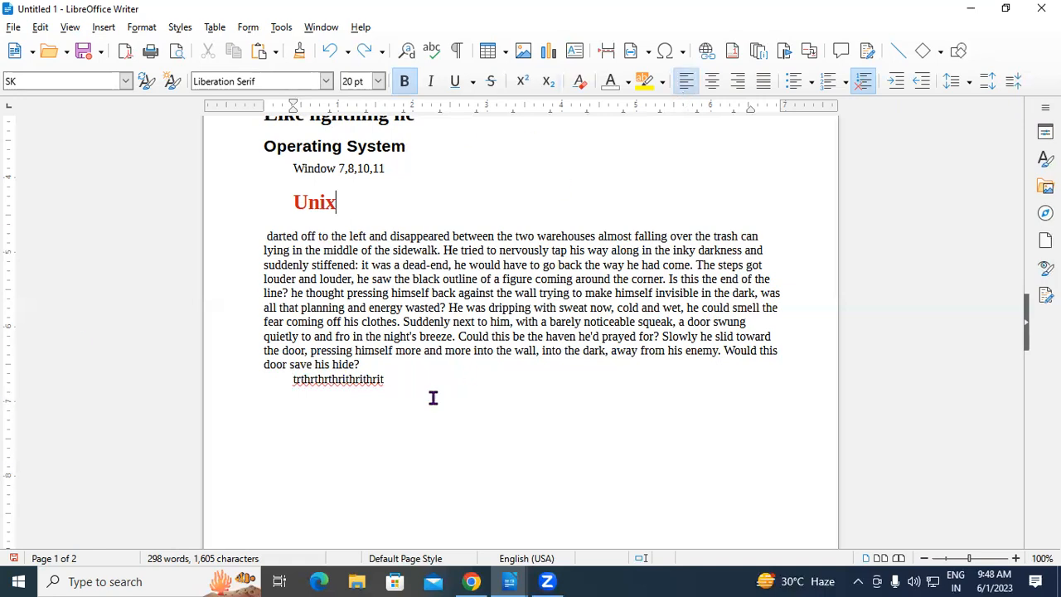
scroll(430, 370, up, 3)
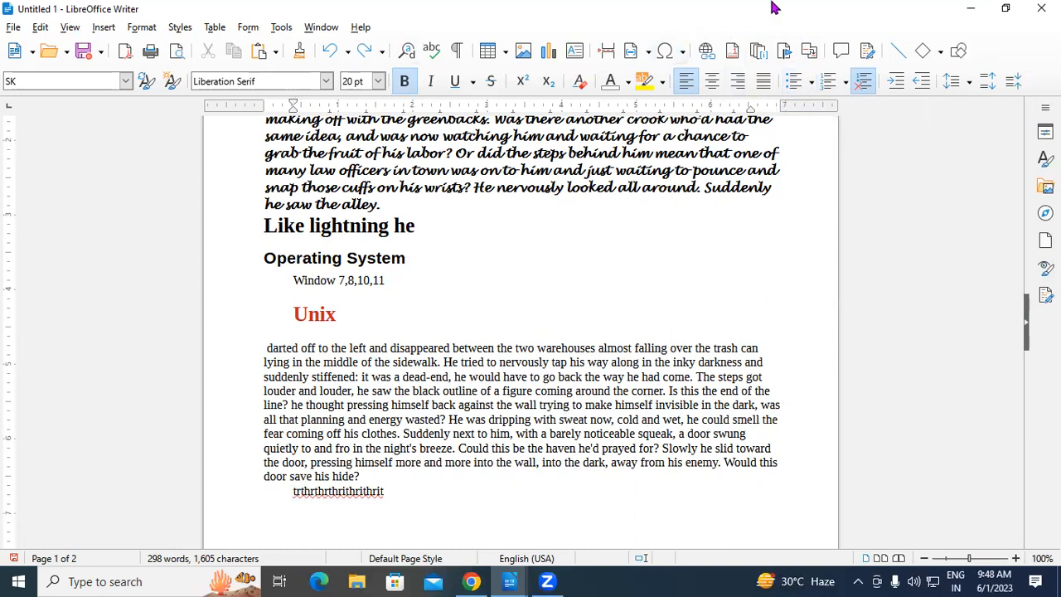
click(794, 80)
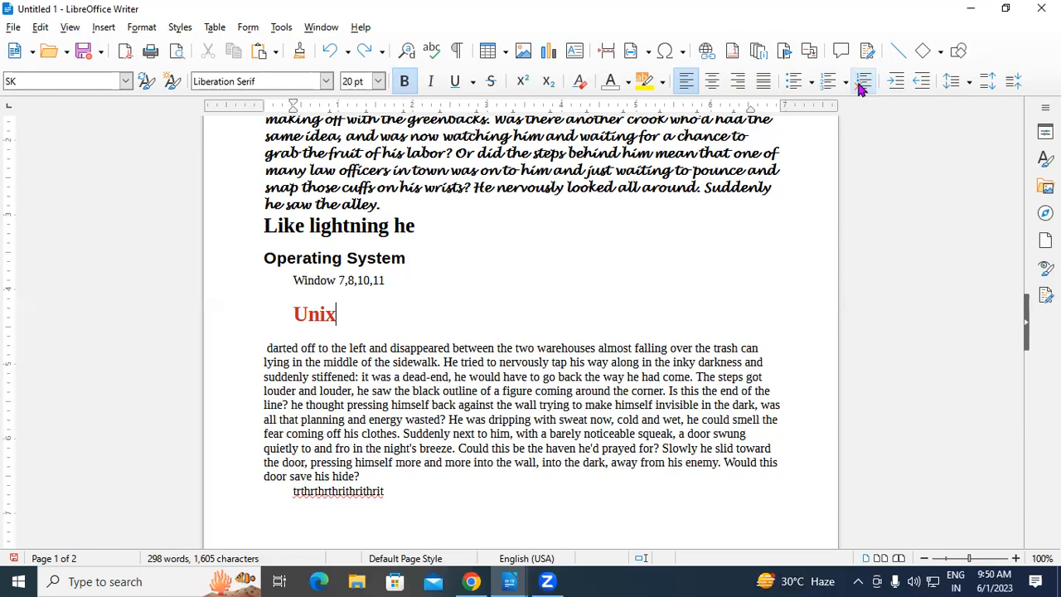
scroll(619, 207, down, 8)
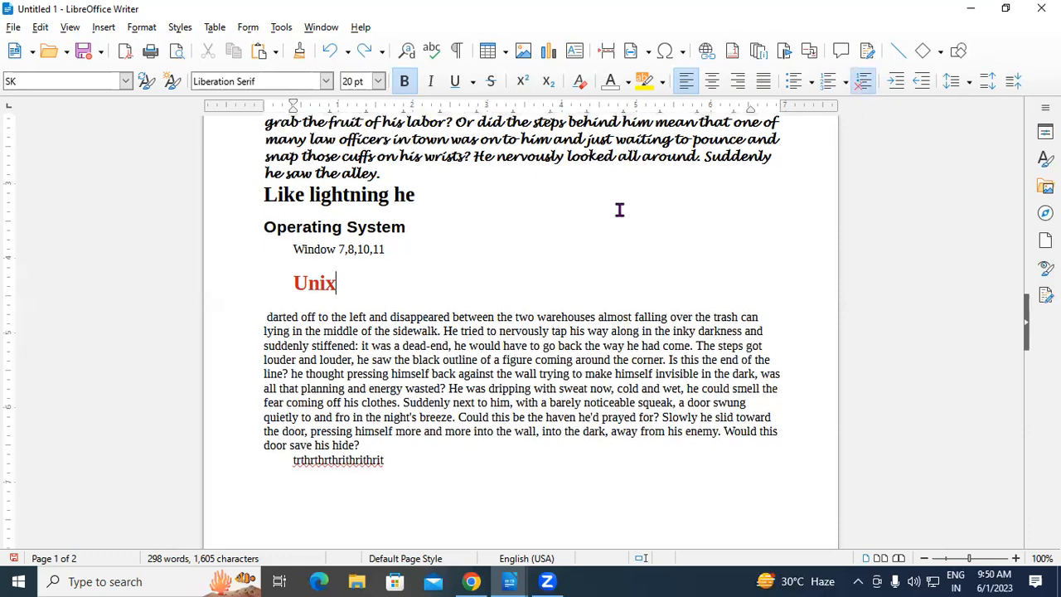
- Delete the portrait picture on the second page of the document
scroll(607, 219, down, 12)
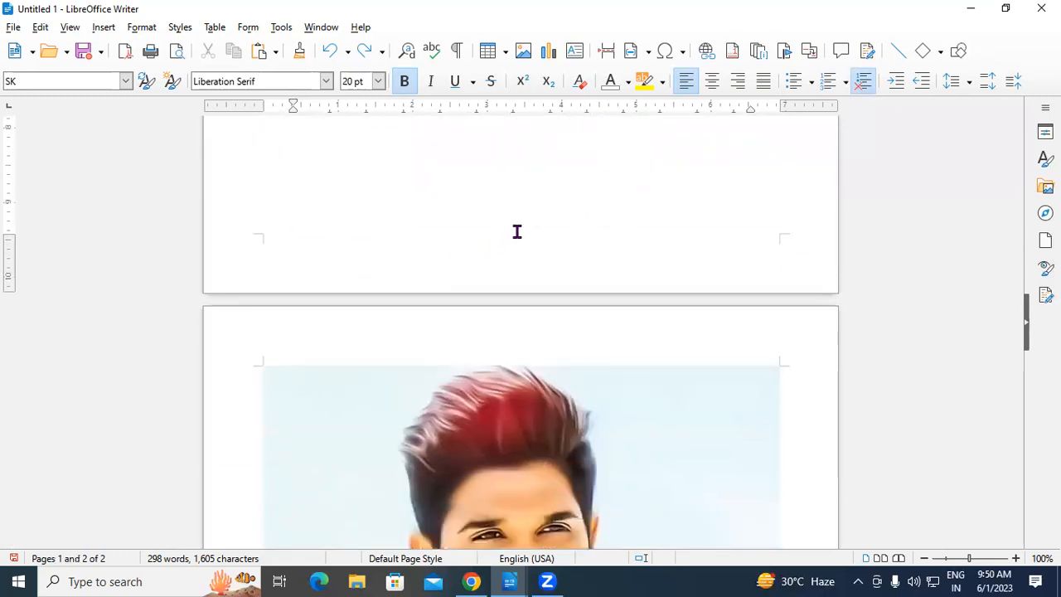
scroll(613, 226, down, 5)
scroll(634, 232, up, 6)
scroll(636, 234, up, 1)
scroll(637, 236, down, 1)
scroll(637, 239, down, 5)
scroll(637, 239, up, 3)
scroll(638, 239, down, 2)
scroll(637, 239, up, 6)
scroll(637, 239, up, 2)
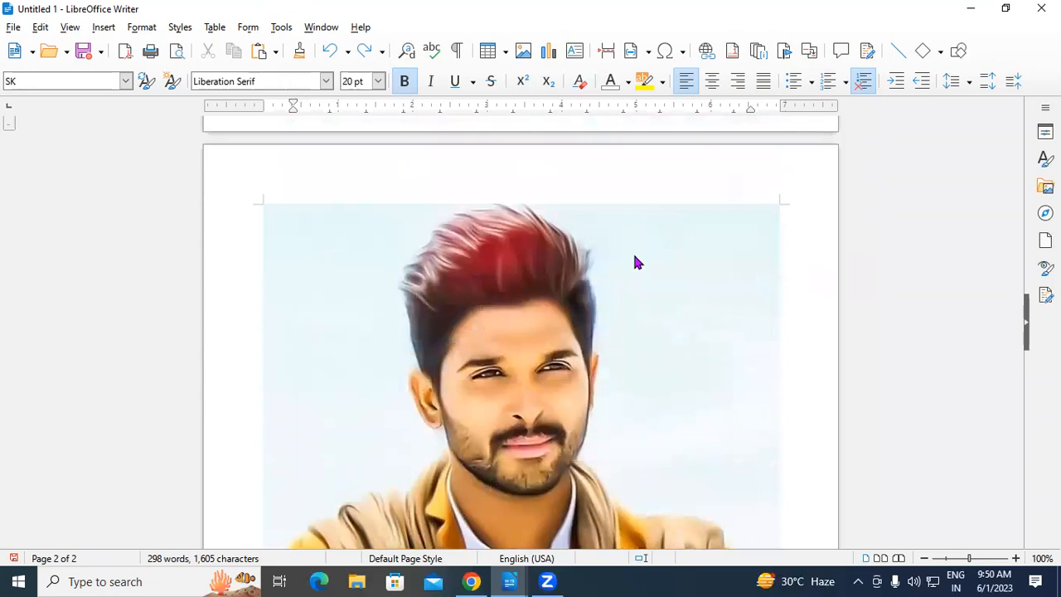
scroll(635, 262, down, 6)
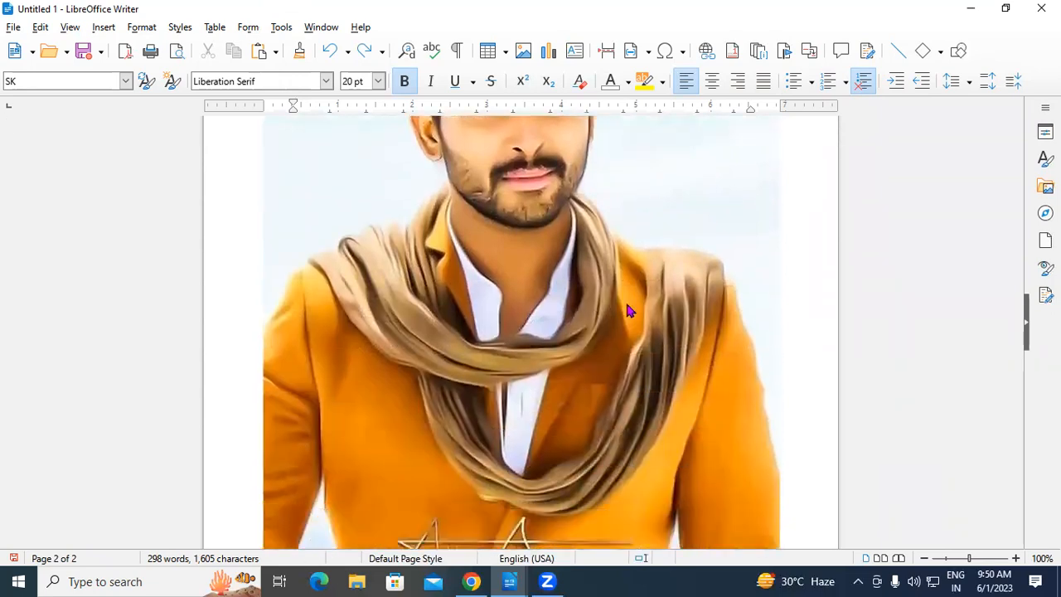
scroll(627, 307, up, 6)
click(608, 299)
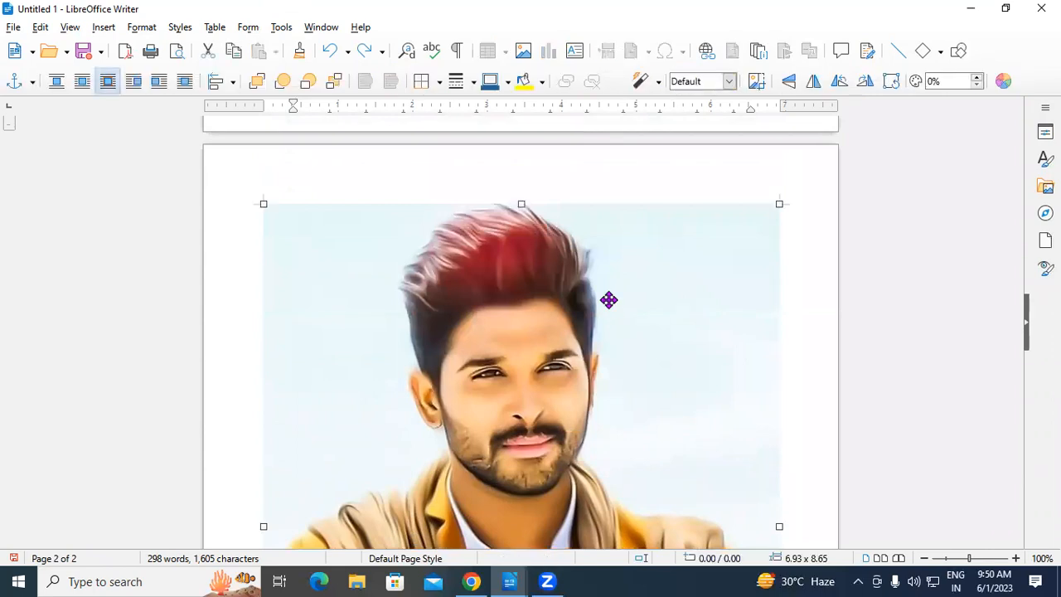
key(Delete)
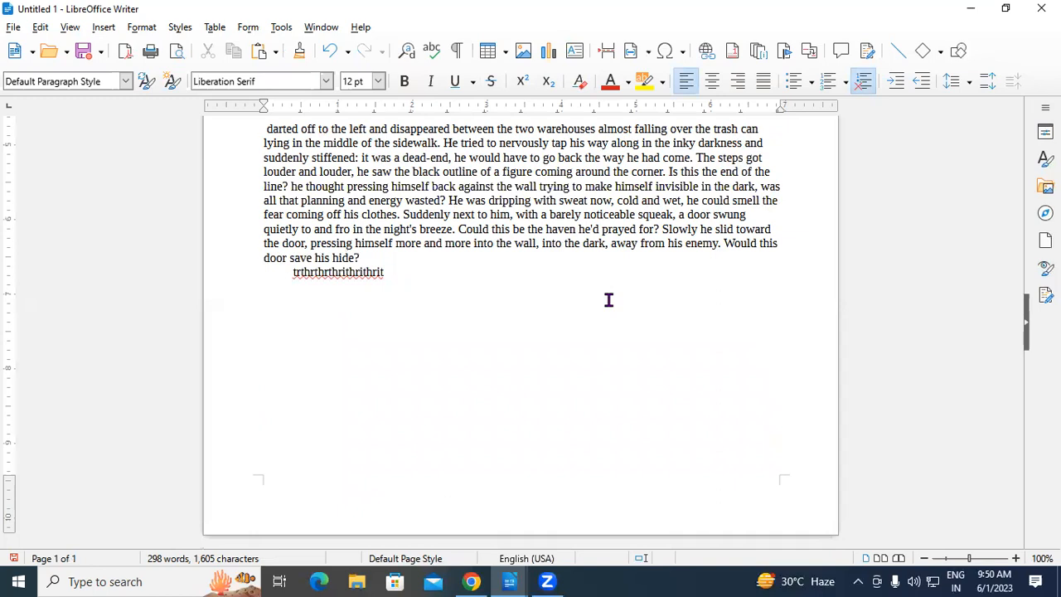
- Add the lines "Computer Fundamental" and "Operating System" below the existing text at the end of the document
key(Return)
text(COm)
key(BackSpace)
key(BackSpace)
text(omputer Fudna)
key(BackSpace)
key(BackSpace)
text(n)
key(BackSpace)
key(BackSpace)
text(ndamental)
key(Return)
text(Operating System)
key(Return)
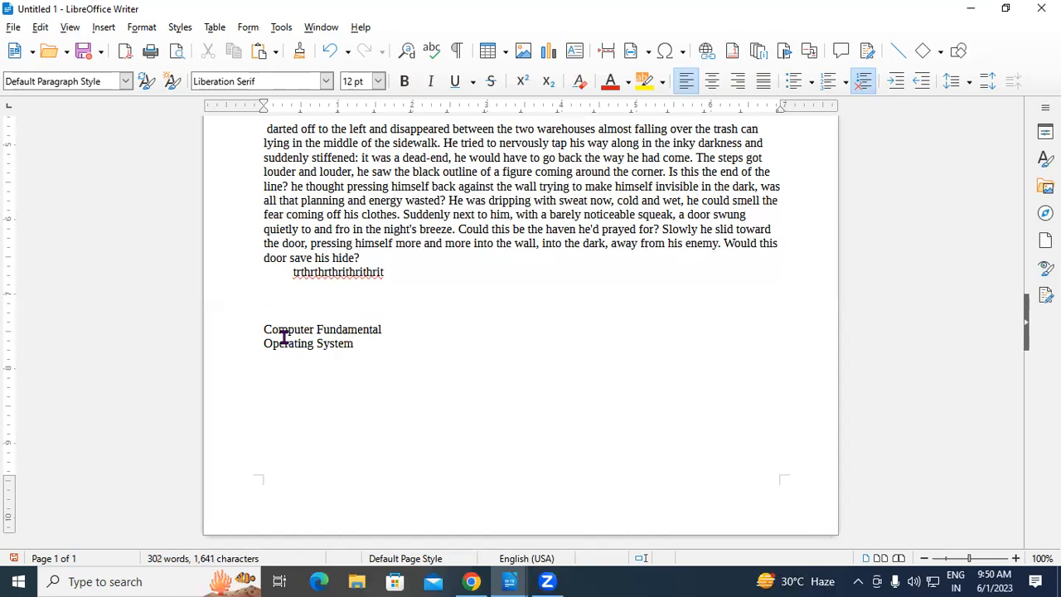
- Continue the list of topics with the lines "Libre Office" and "Internet"
text(M)
key(BackSpace)
text(LB)
key(BackSpace)
text(ibre )
text(Office)
text( Wr)
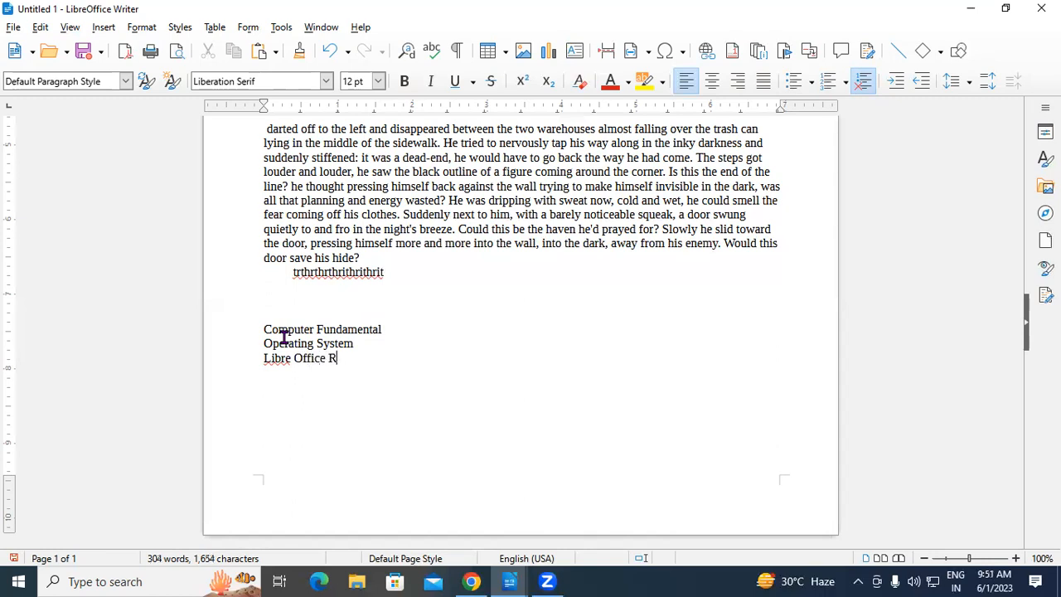
key(BackSpace)
key(BackSpace)
key(Return)
text(Internet)
key(Return)
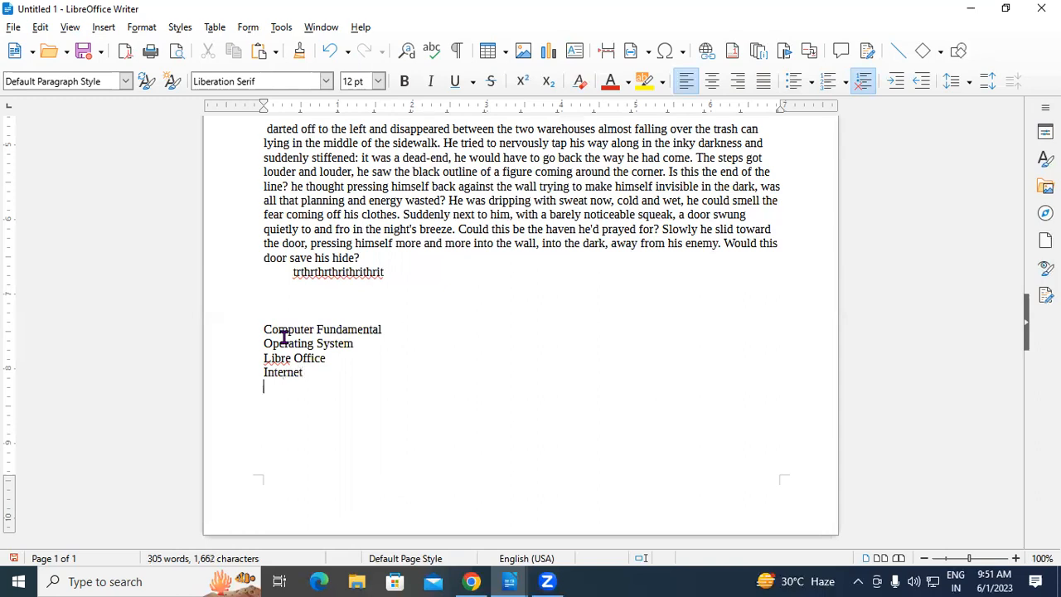
- Add the lines "Typing" and "Tally", and add the word "Libre" to the spelling dictionary
text(Typing)
key(Return)
text(Tally)
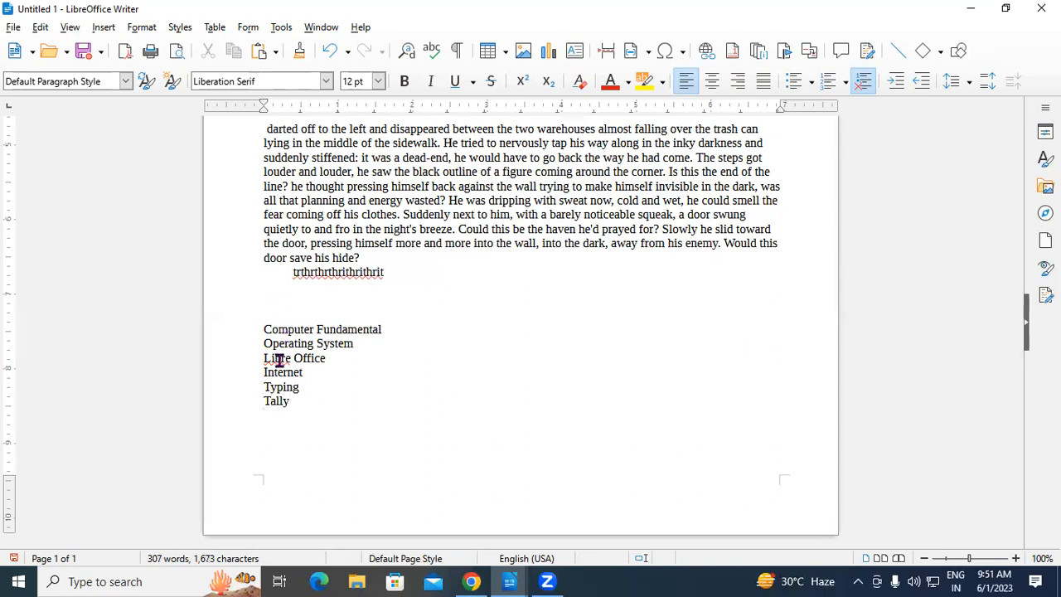
right_click(280, 359)
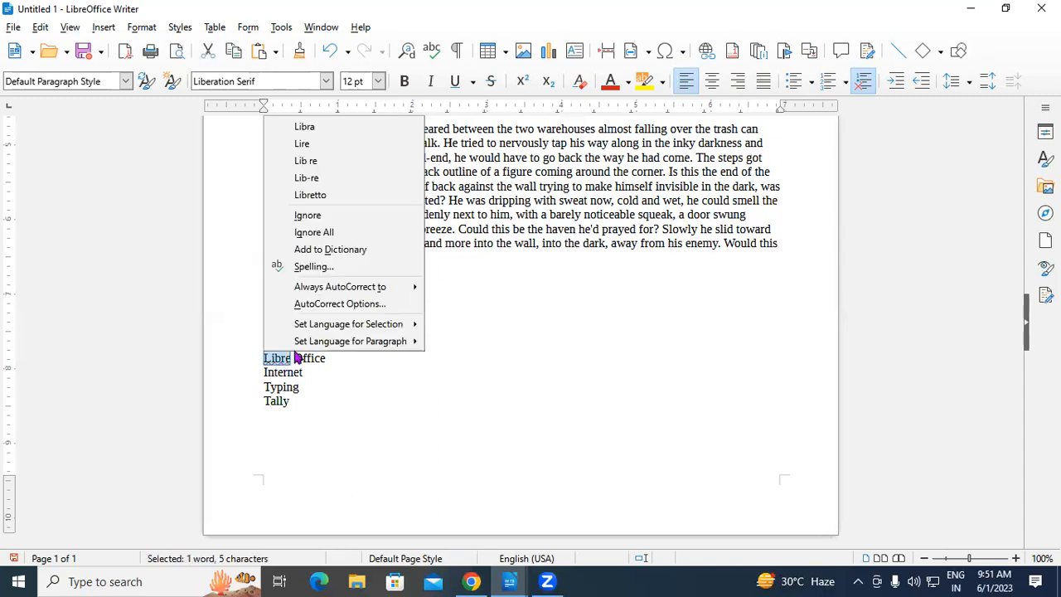
click(341, 247)
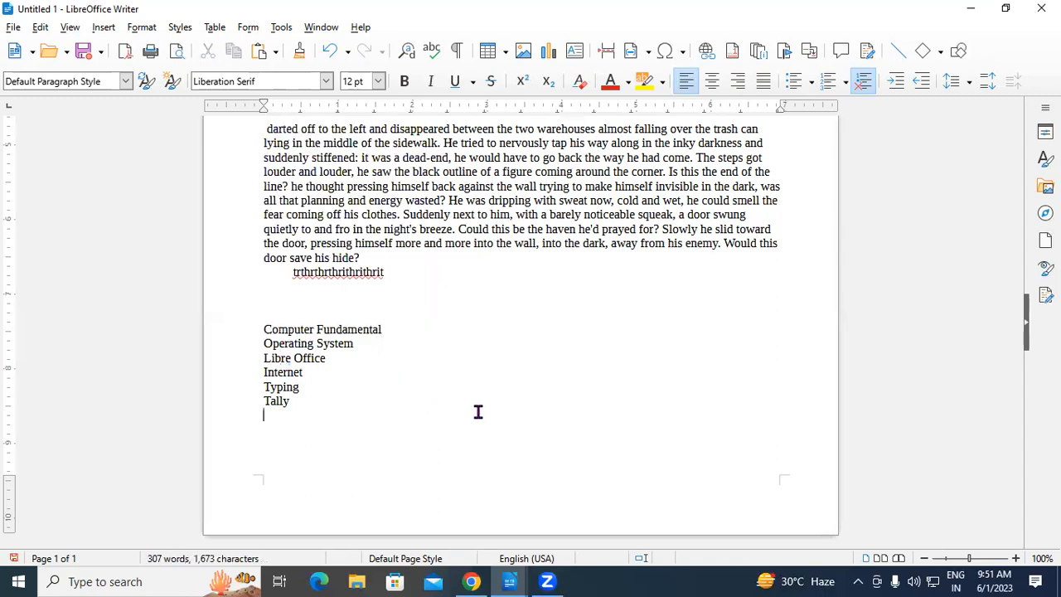
- Turn the lines from "Computer Fundamental" to "Tally" into a numbered list
click(265, 329)
drag(265, 329, 291, 390)
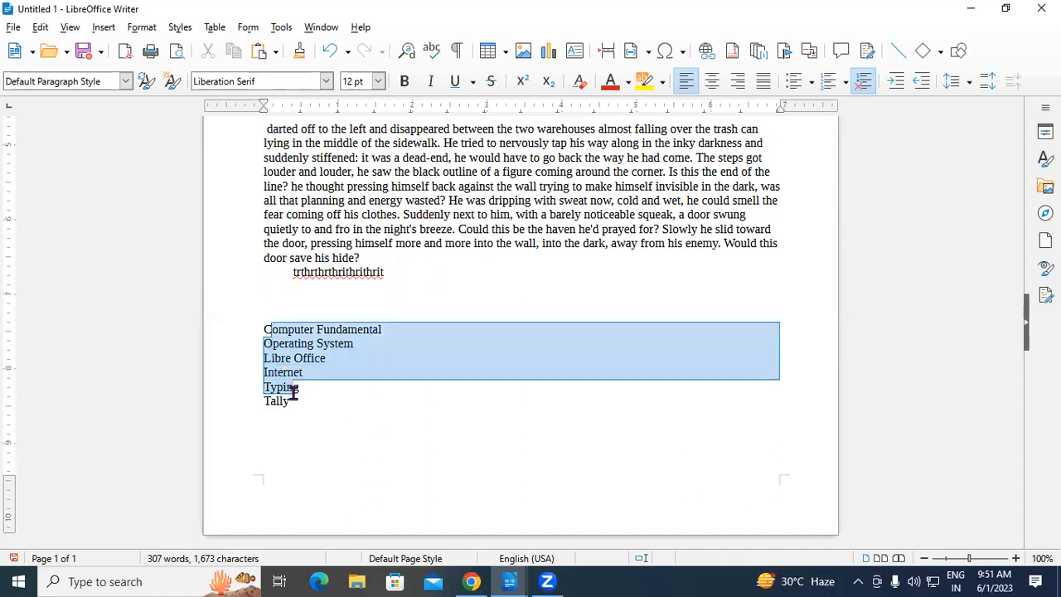
click(264, 331)
drag(262, 329, 296, 411)
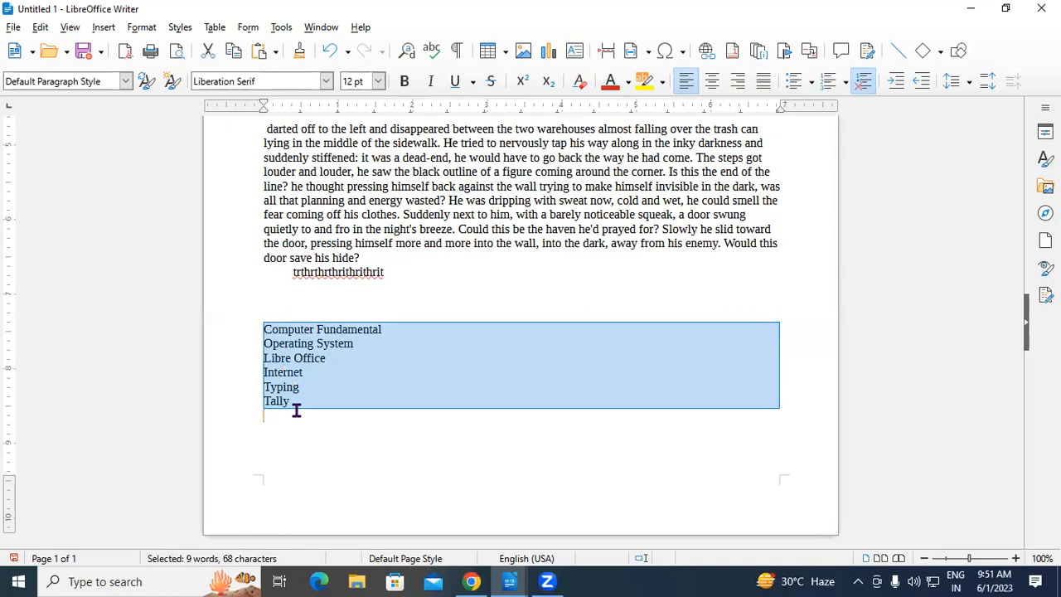
key(F12)
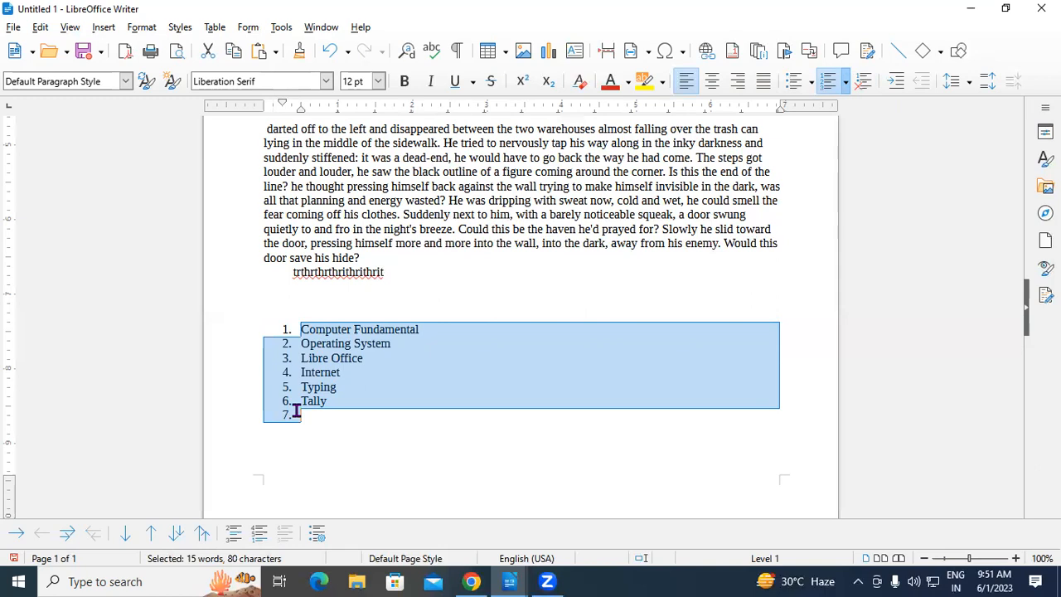
- Remove the number from the empty last item and add a new empty numbered item after "Tally"
click(317, 418)
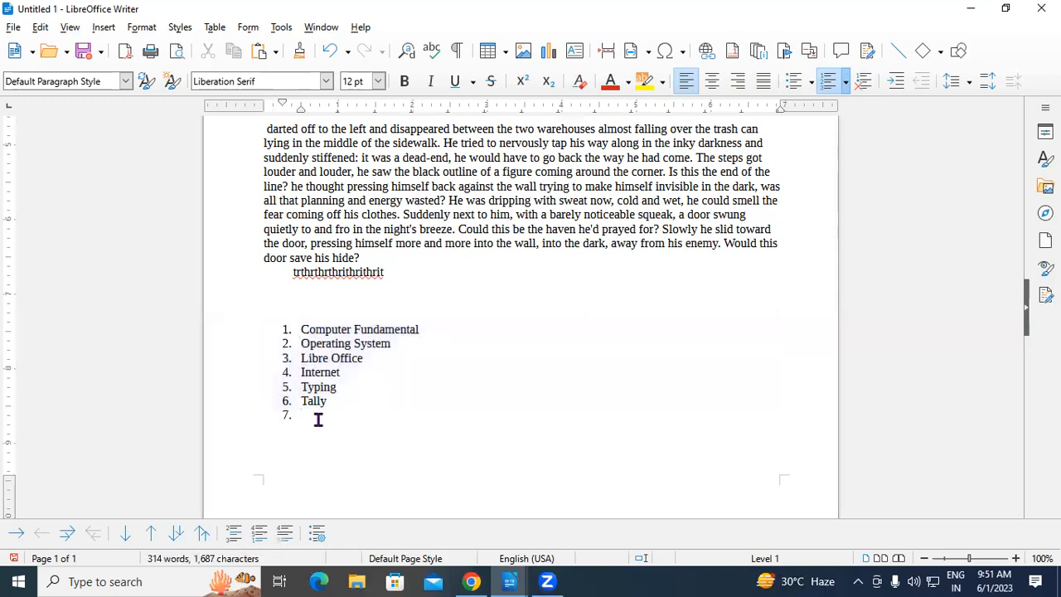
key(BackSpace)
click(338, 399)
key(Return)
- Select the whole topic list and switch its numbering off, on, and off again
mouse_move(338, 400)
mouse_down()
mouse_move(303, 329)
mouse_move(351, 426)
mouse_move(348, 417)
mouse_up()
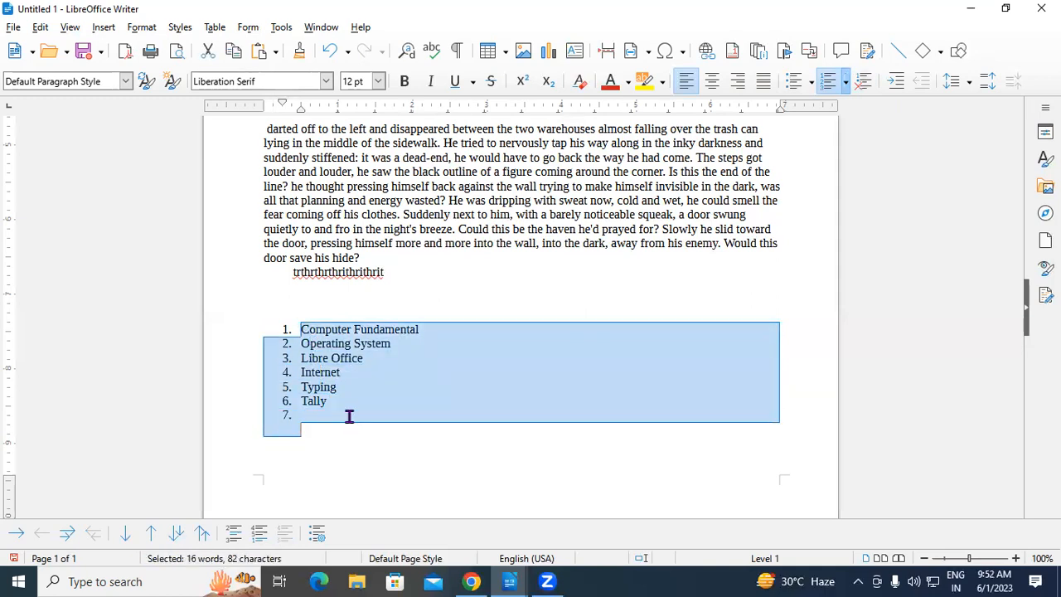
key(F12)
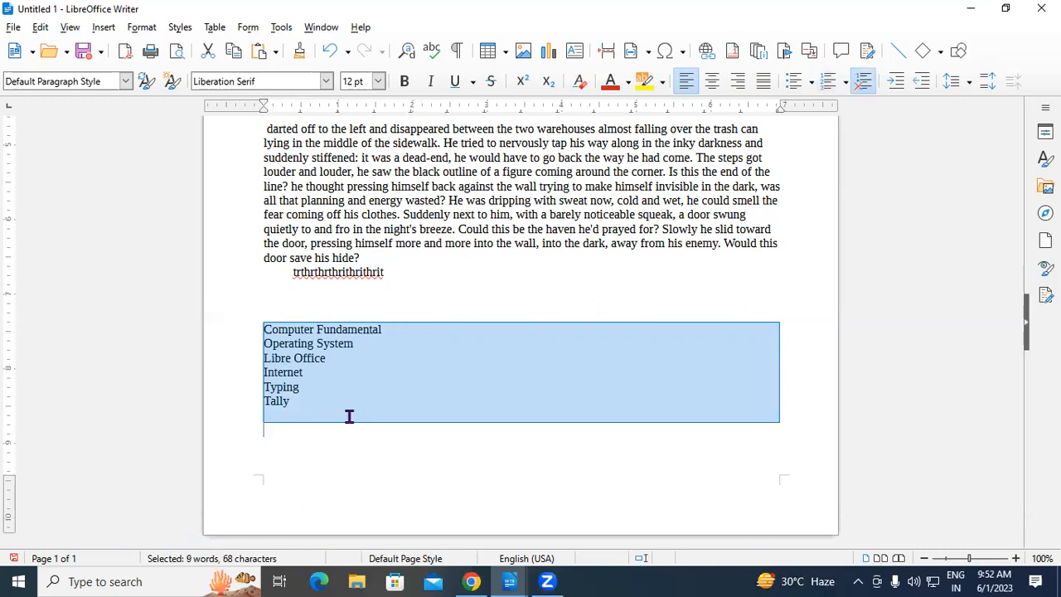
key(F12)
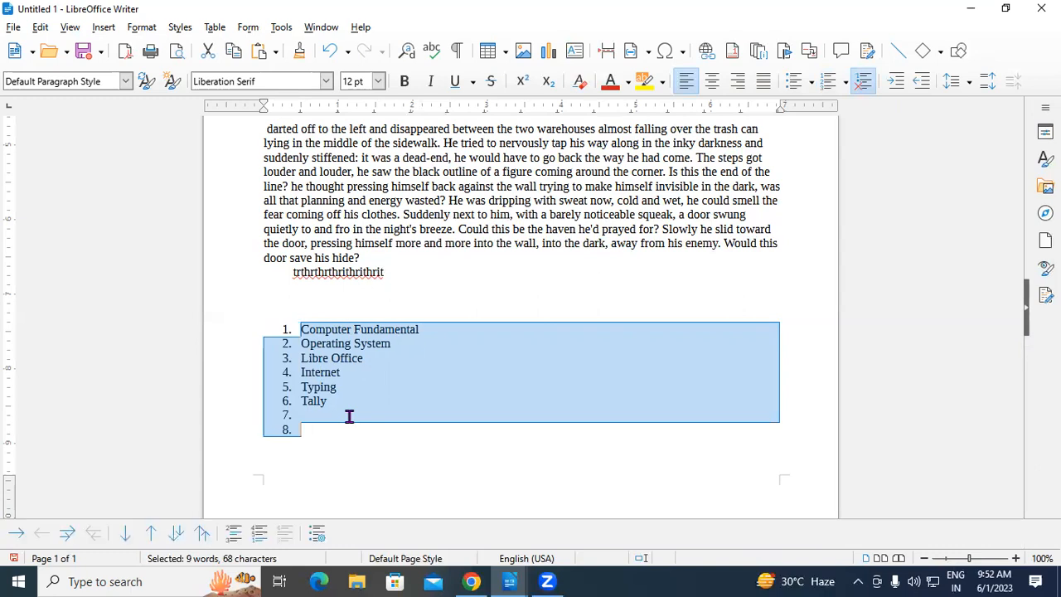
key(F12)
key(ctrl+shift+F12)
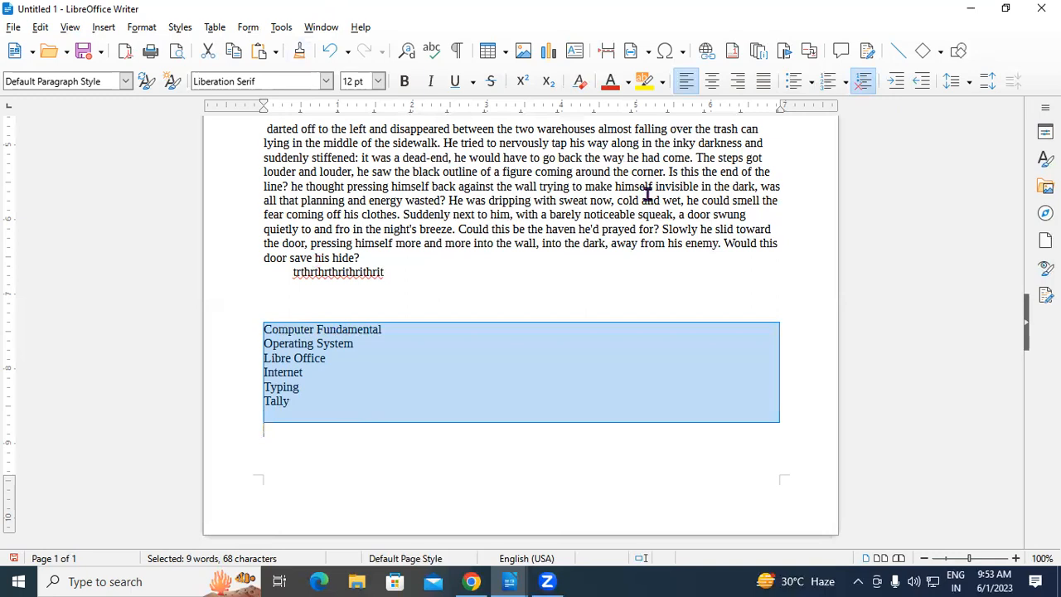
- Apply the blue arrow image bullets to the selected topic lines
click(812, 83)
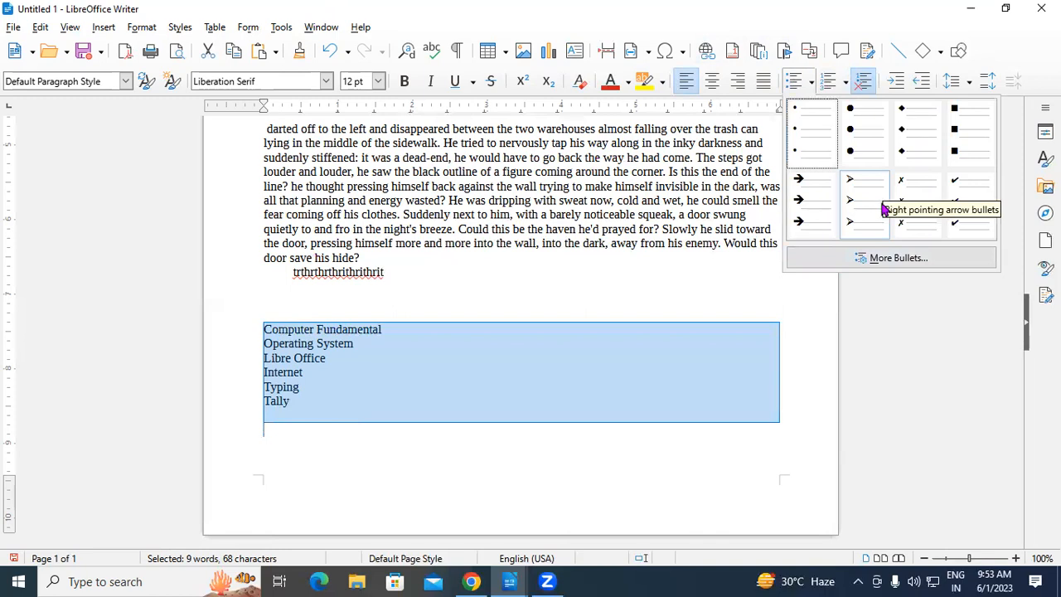
click(896, 258)
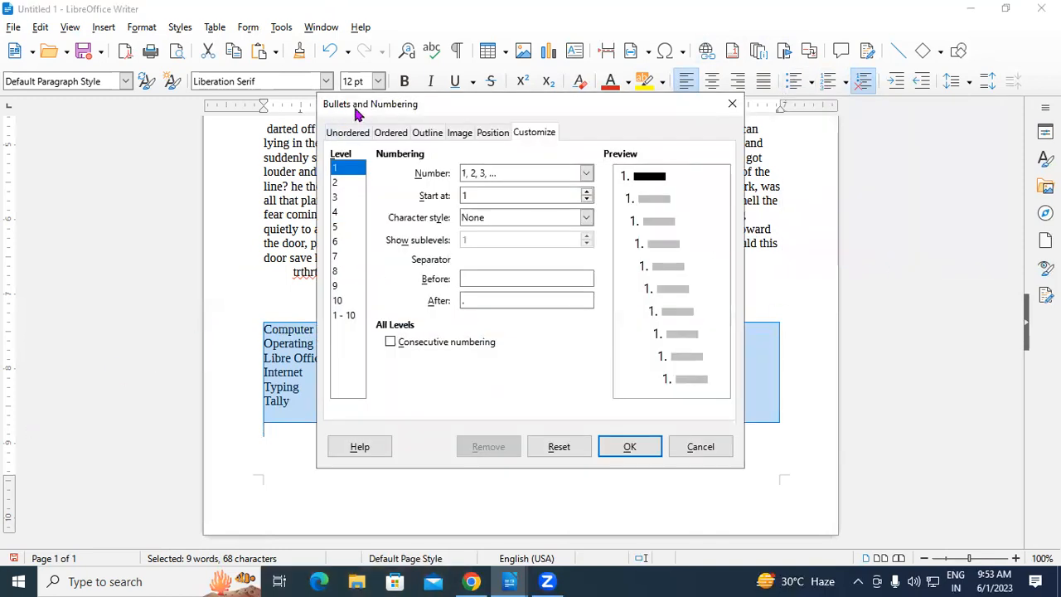
drag(356, 113, 332, 94)
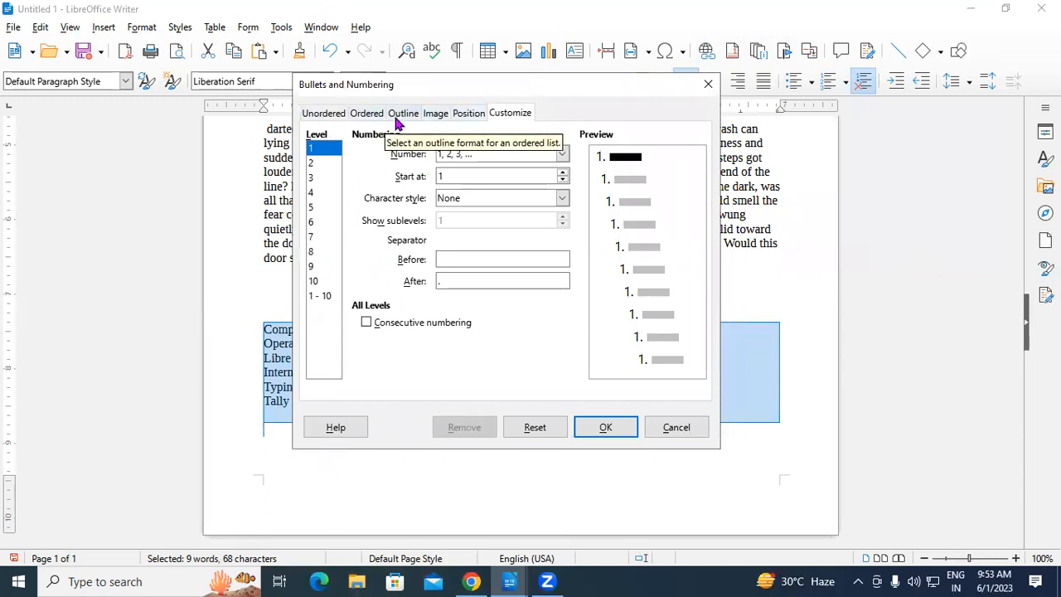
click(429, 114)
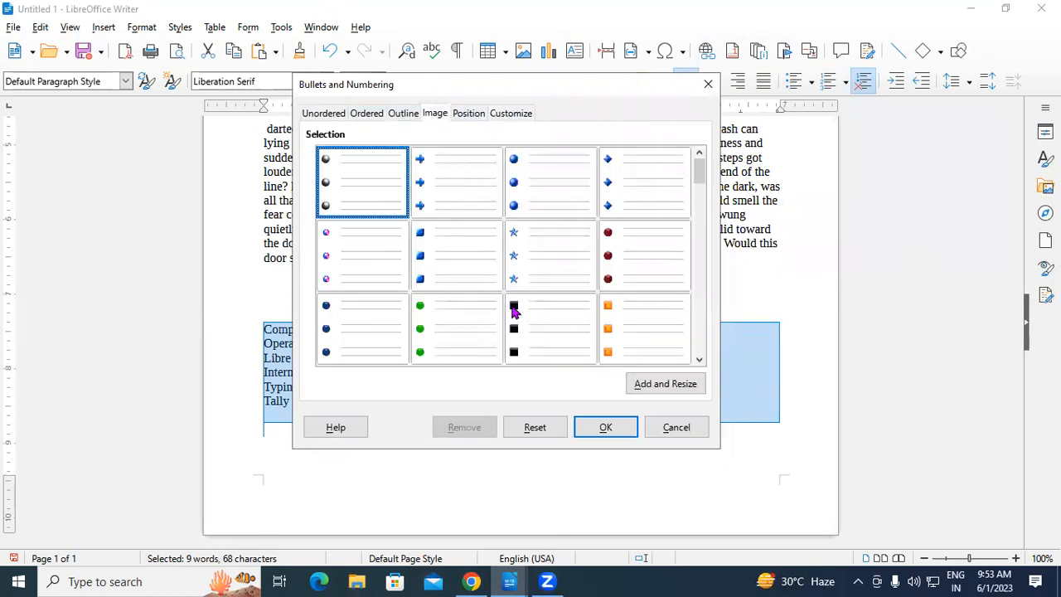
drag(452, 88, 527, 90)
mouse_move(774, 174)
mouse_down()
mouse_move(777, 332)
mouse_move(785, 173)
mouse_up()
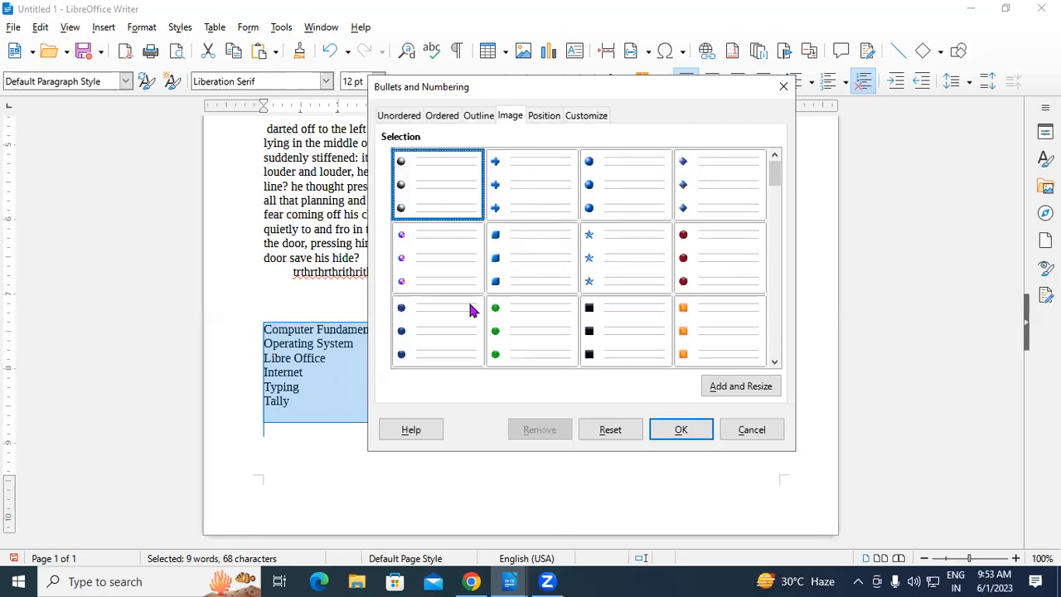
click(507, 172)
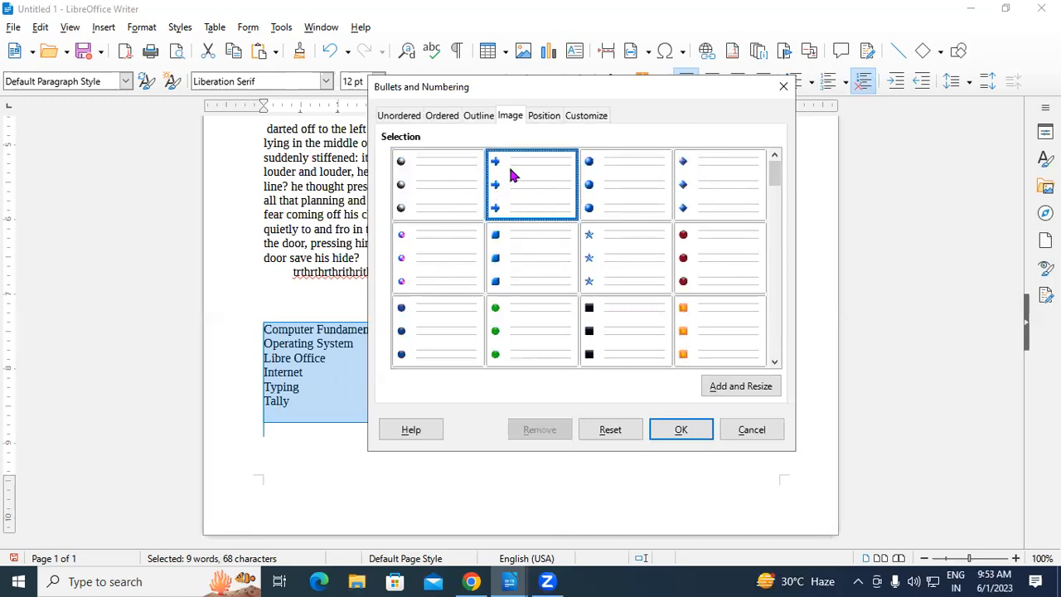
click(676, 431)
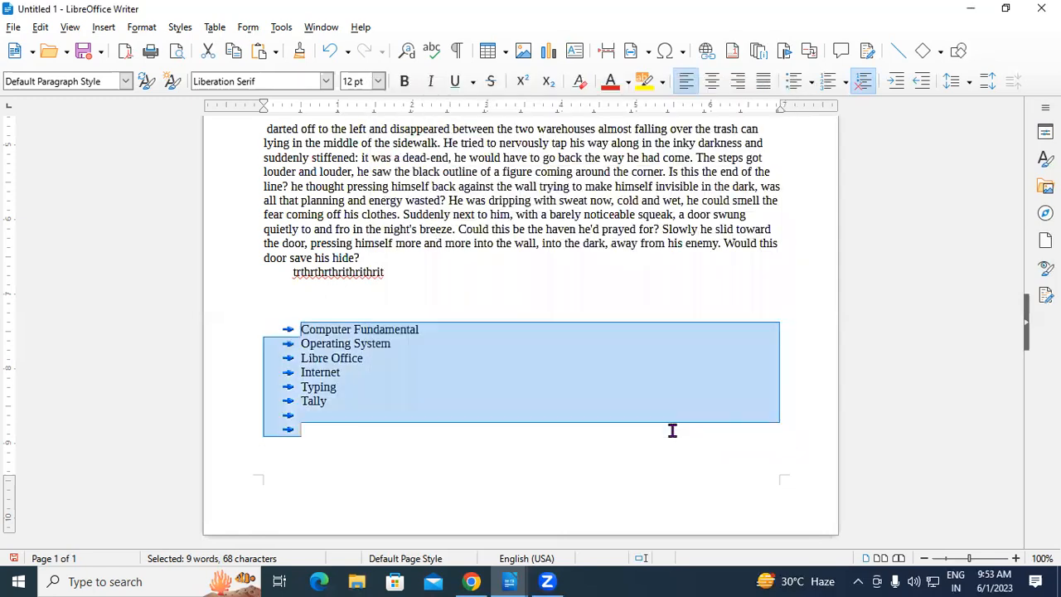
click(531, 450)
click(513, 455)
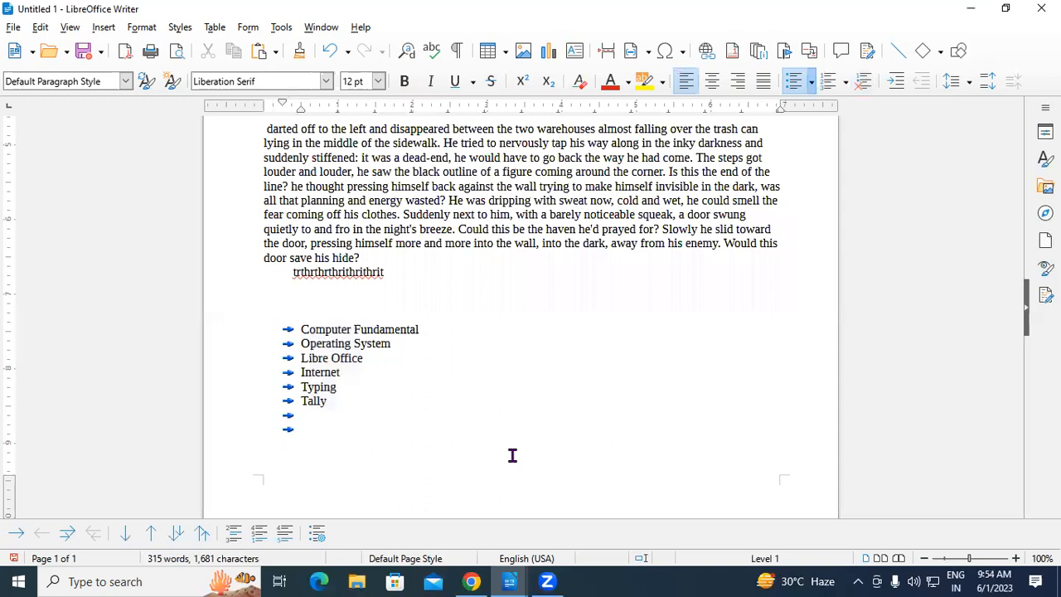
- Change the bullets of the whole topic list to solid black squares
drag(300, 329, 349, 431)
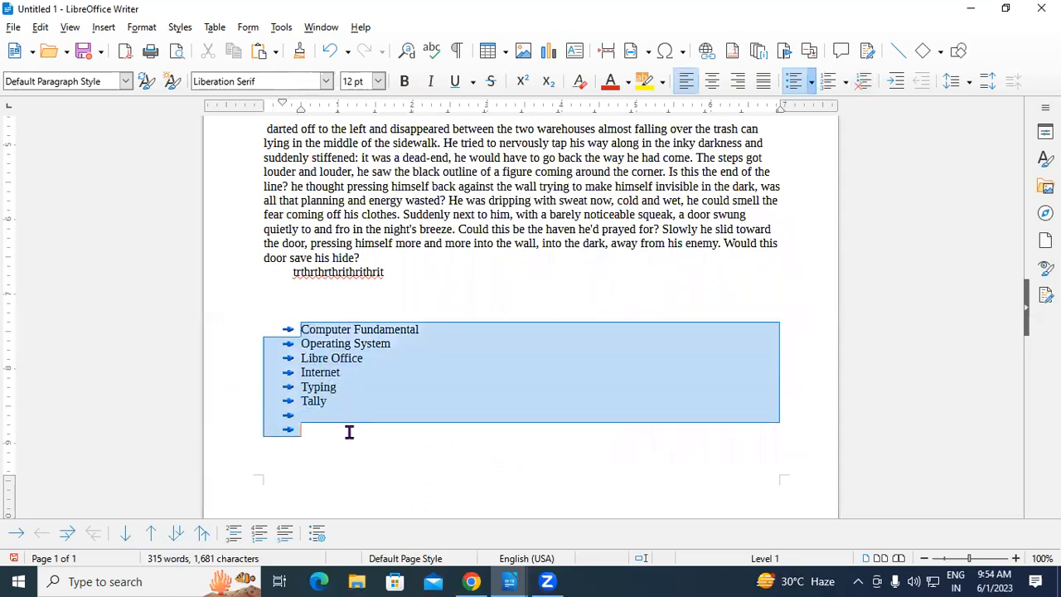
click(812, 82)
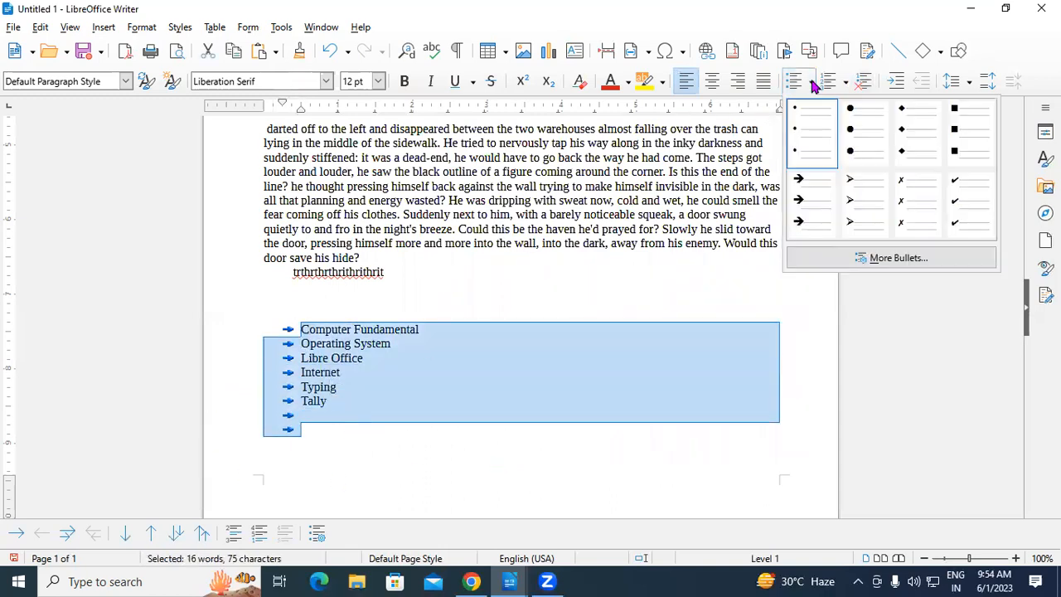
click(962, 134)
click(441, 439)
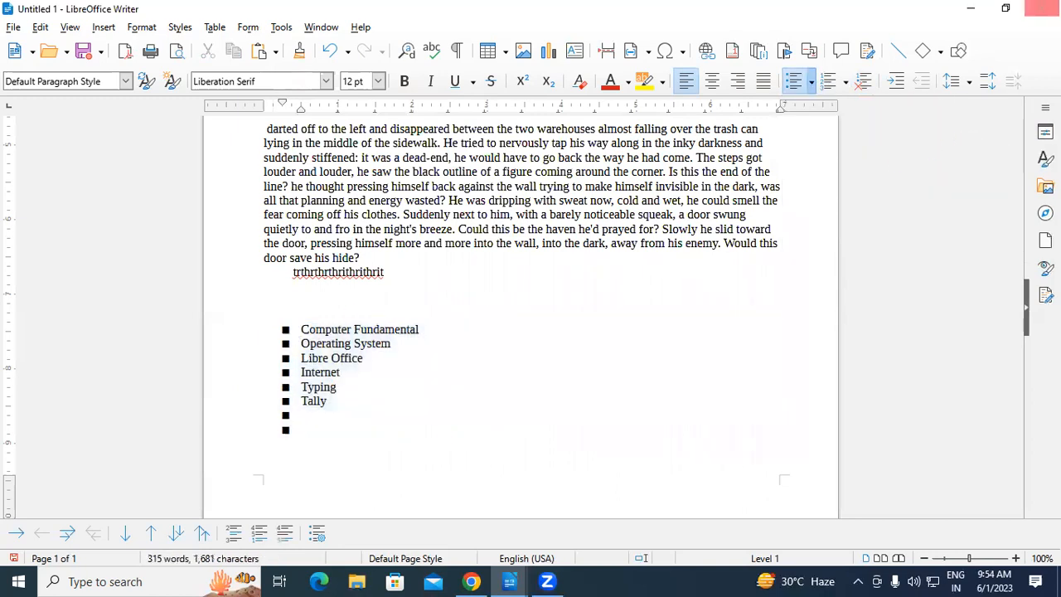
- Try 1.15 line spacing on the empty line above the bulleted list and set it back to single
click(507, 315)
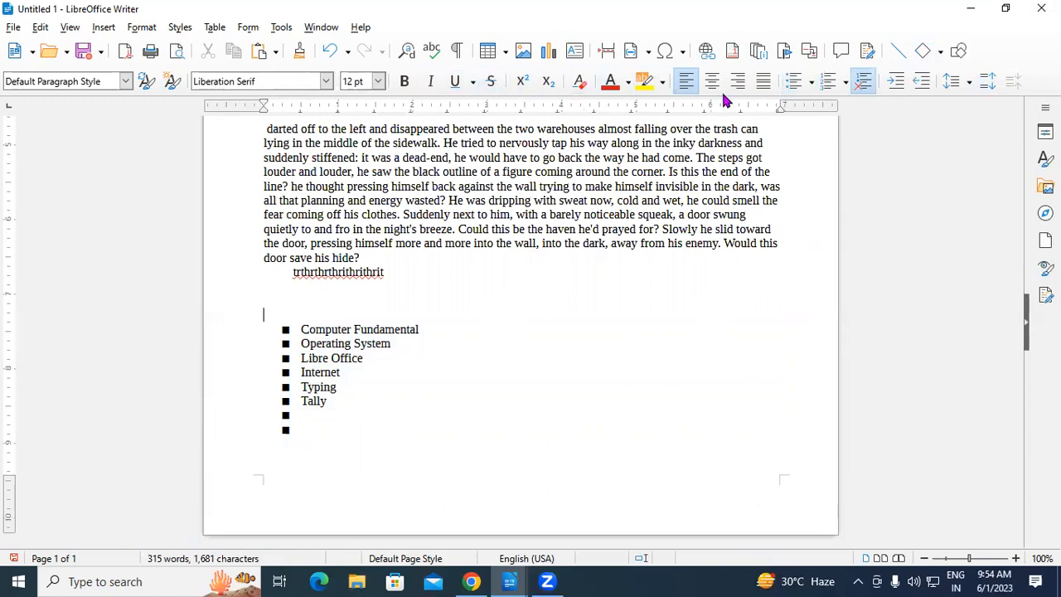
click(952, 81)
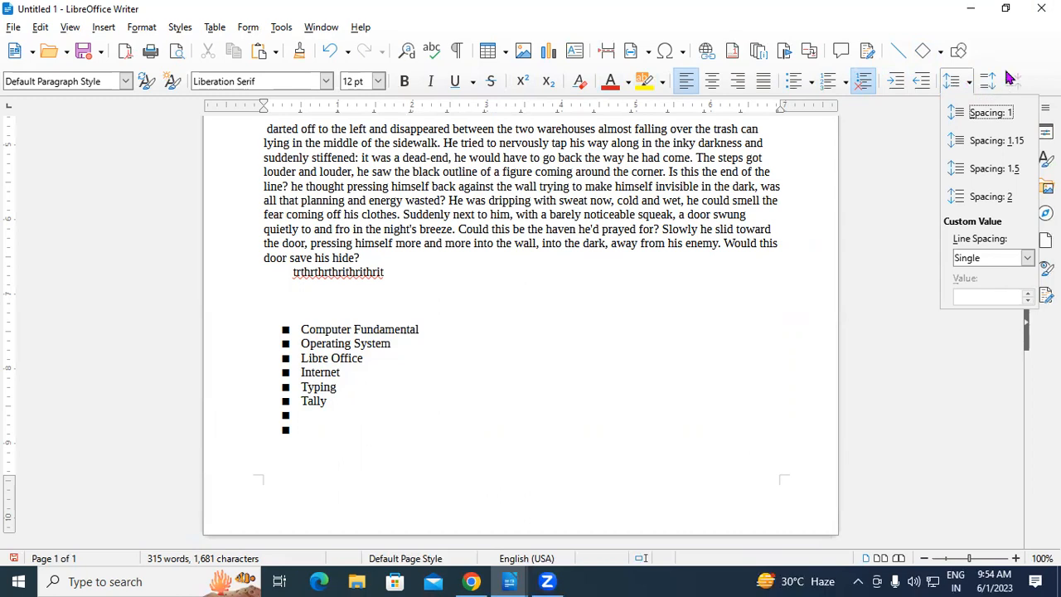
click(935, 120)
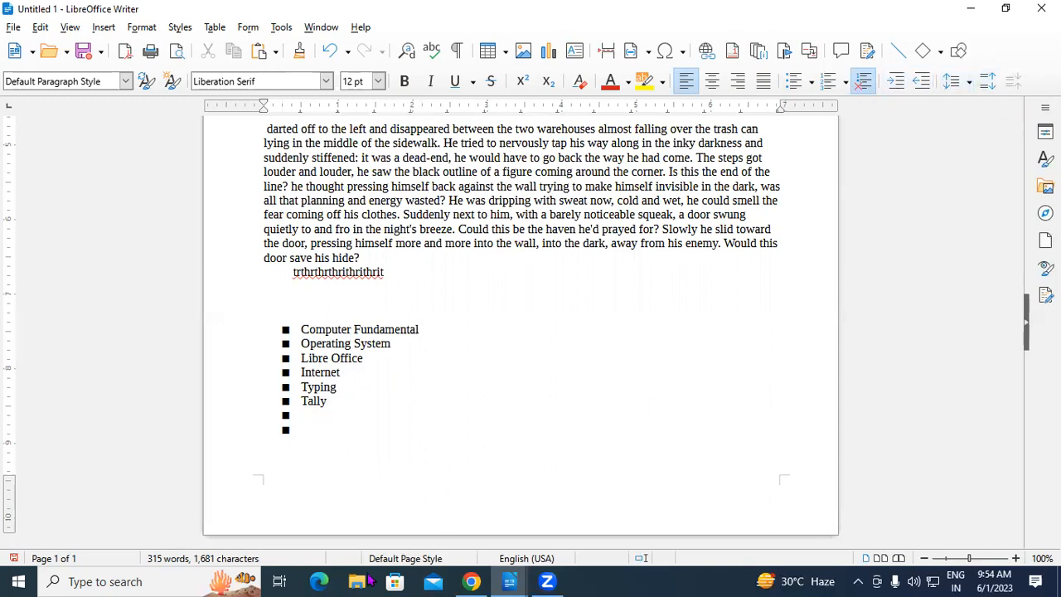
click(960, 81)
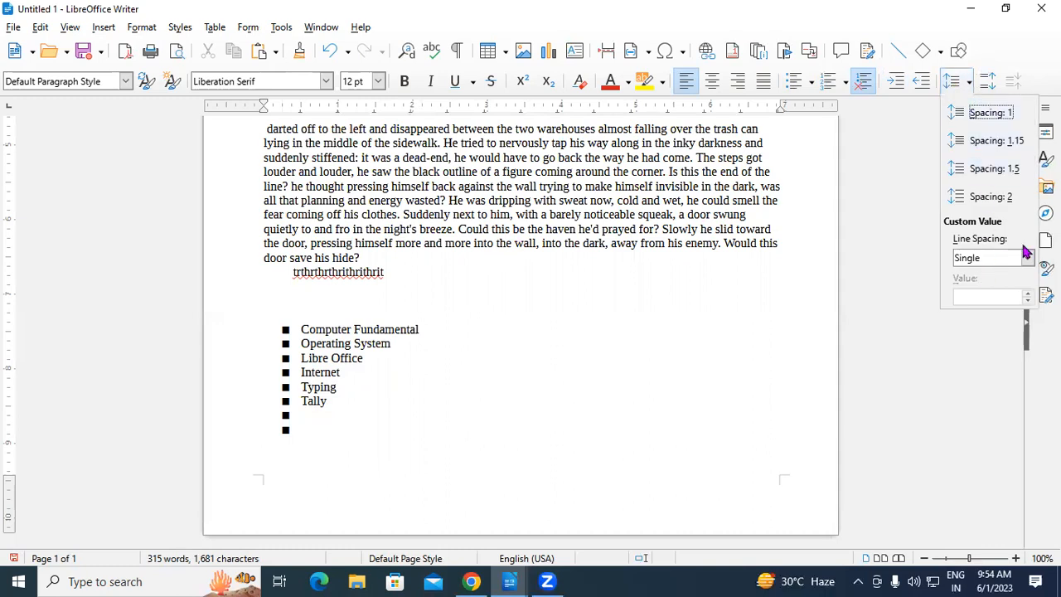
click(1026, 257)
click(992, 288)
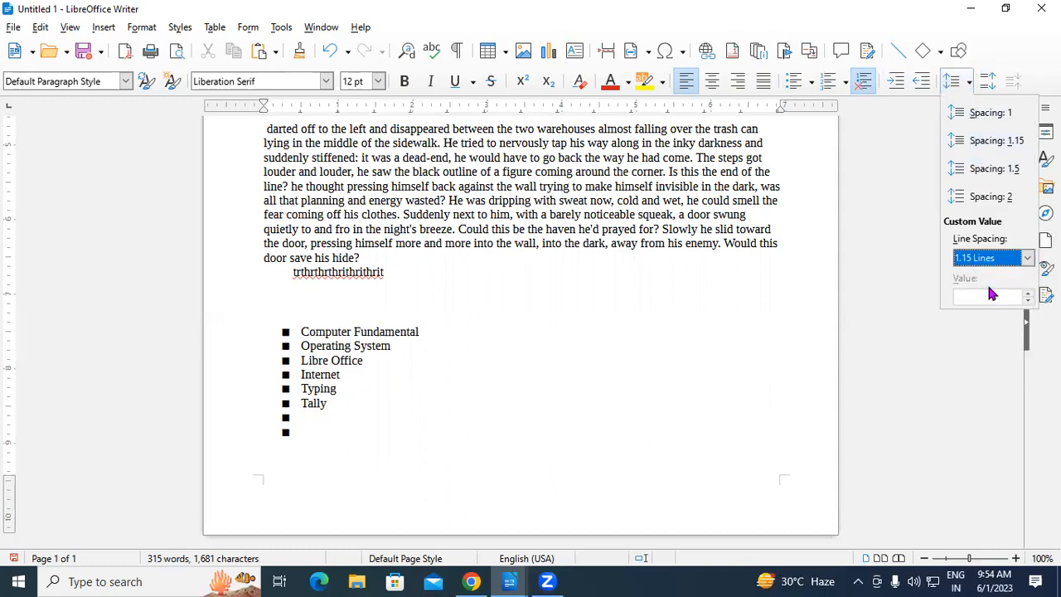
click(1027, 257)
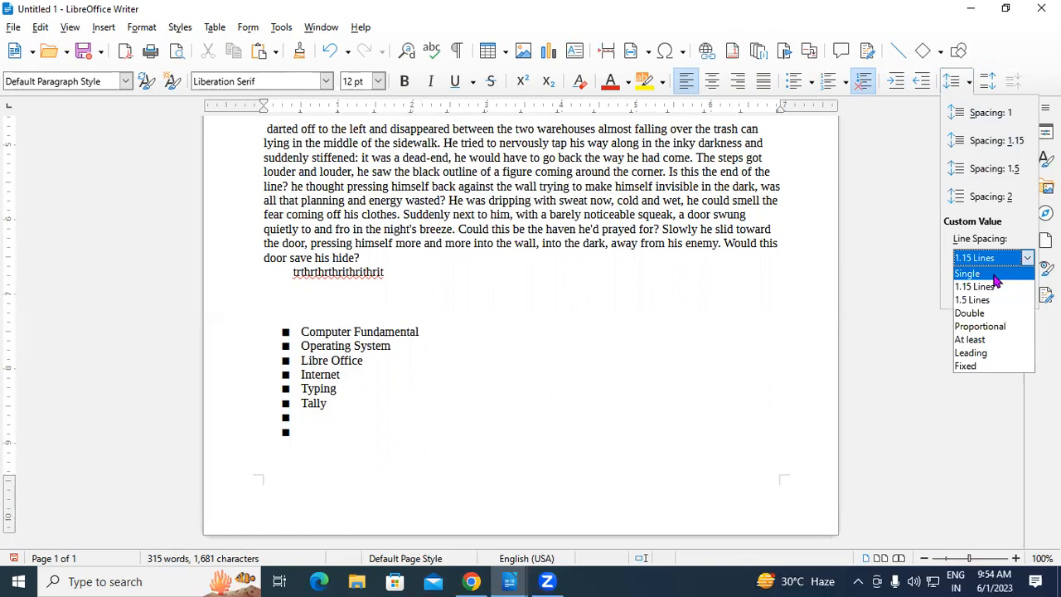
click(994, 276)
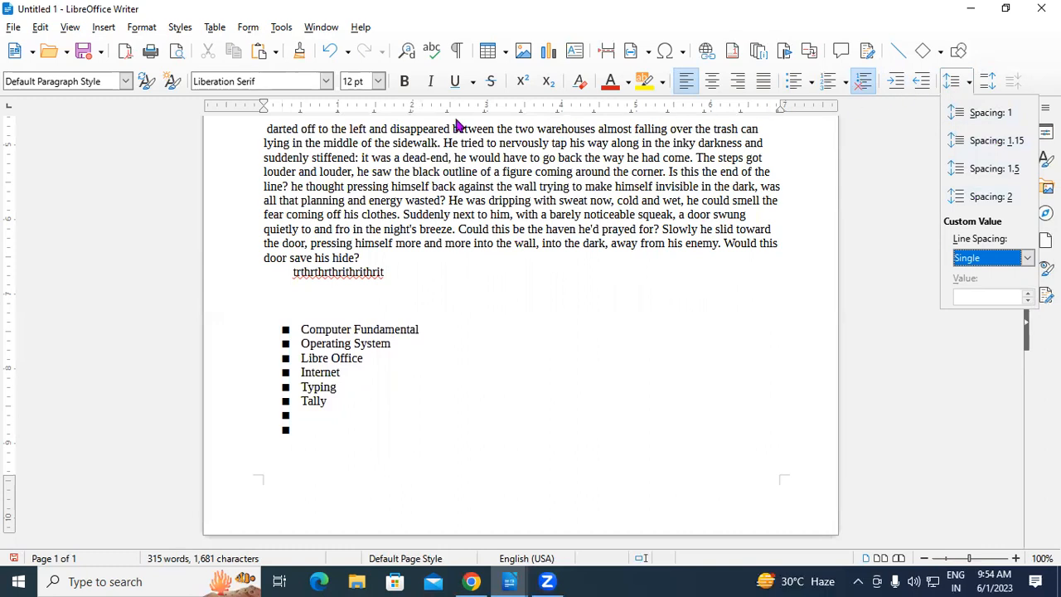
click(403, 424)
click(295, 424)
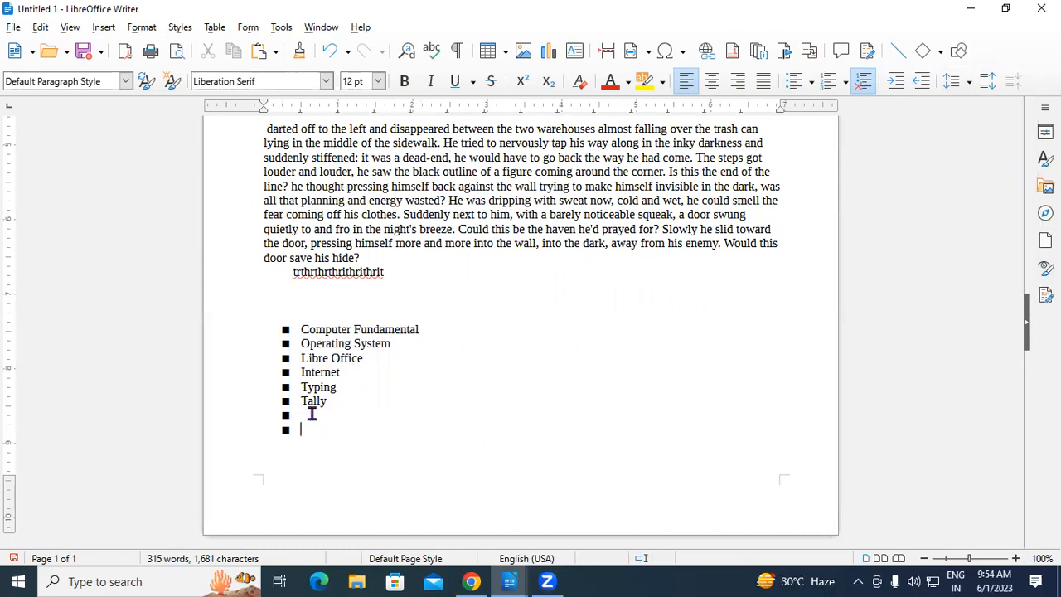